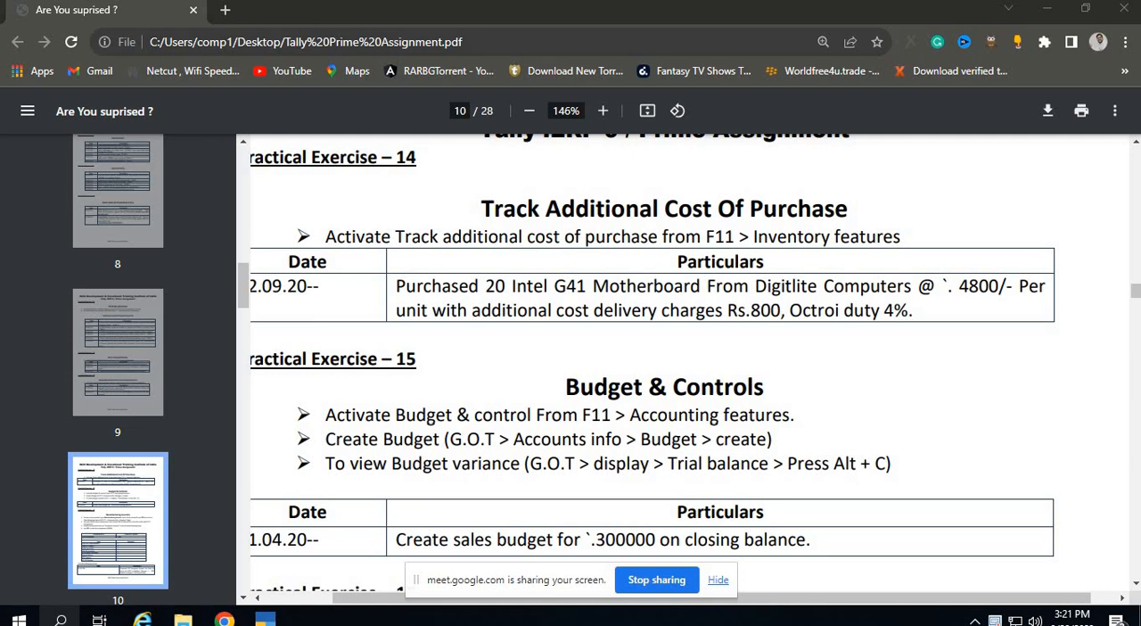
# Switch to TallyPrime and leave the open sales voucher entry for the Gateway of Tally.
pyautogui.hotkey('alt', 'Tab')
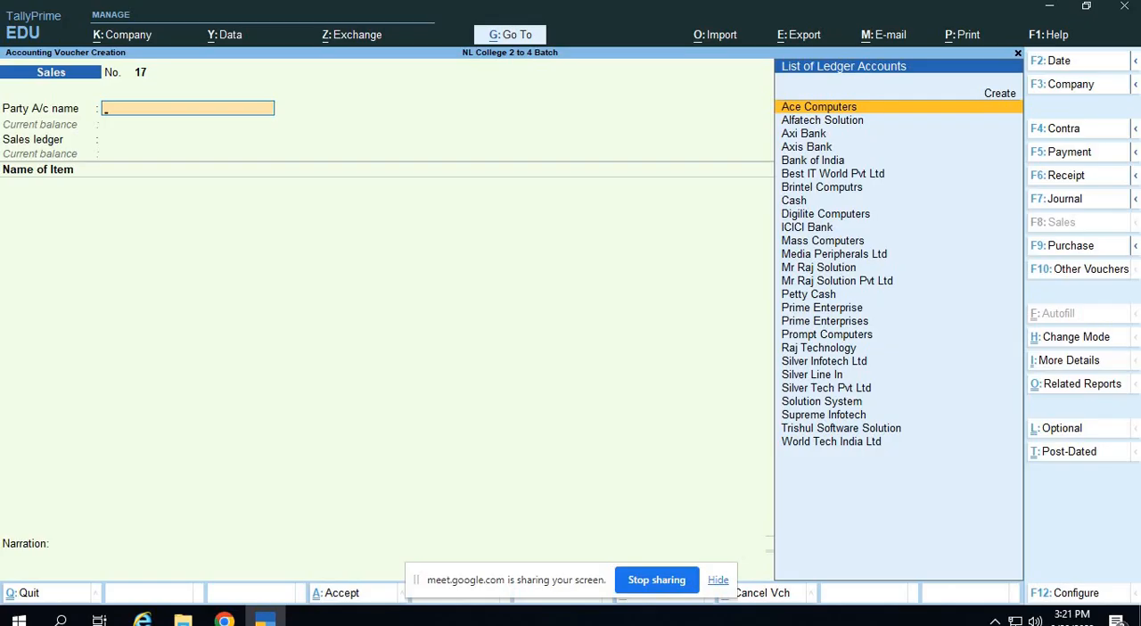
pyautogui.press('ctrl')
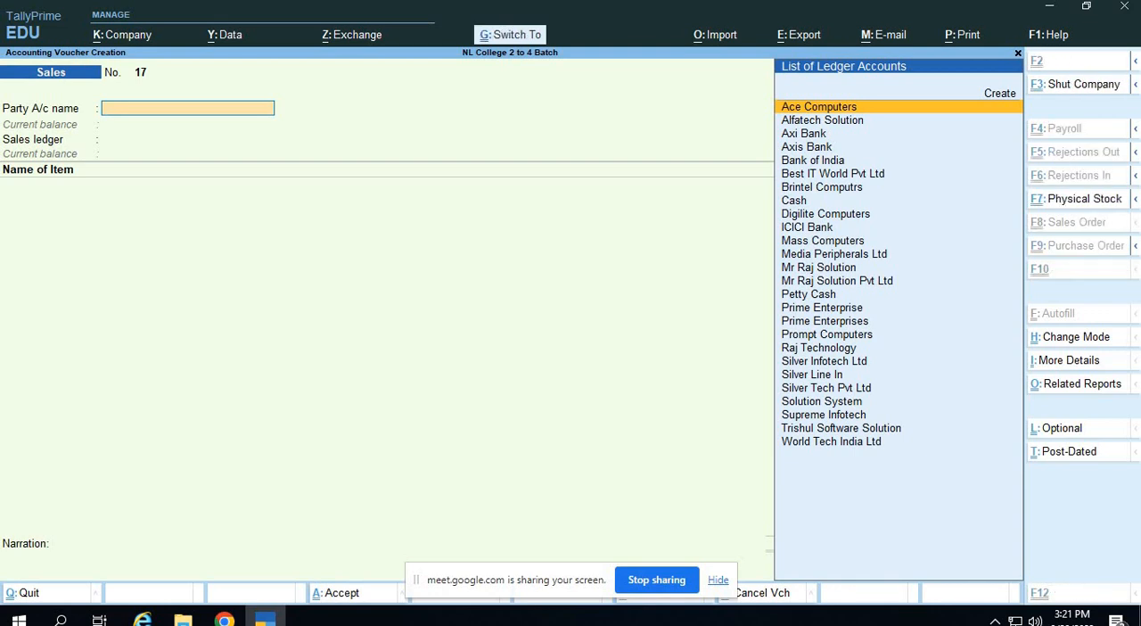
pyautogui.hotkey('ctrl', 'q')
# Open the list of voucher types for master alteration.
pyautogui.press('Up')
pyautogui.press('Up')
pyautogui.press('Up')
pyautogui.press('Down')
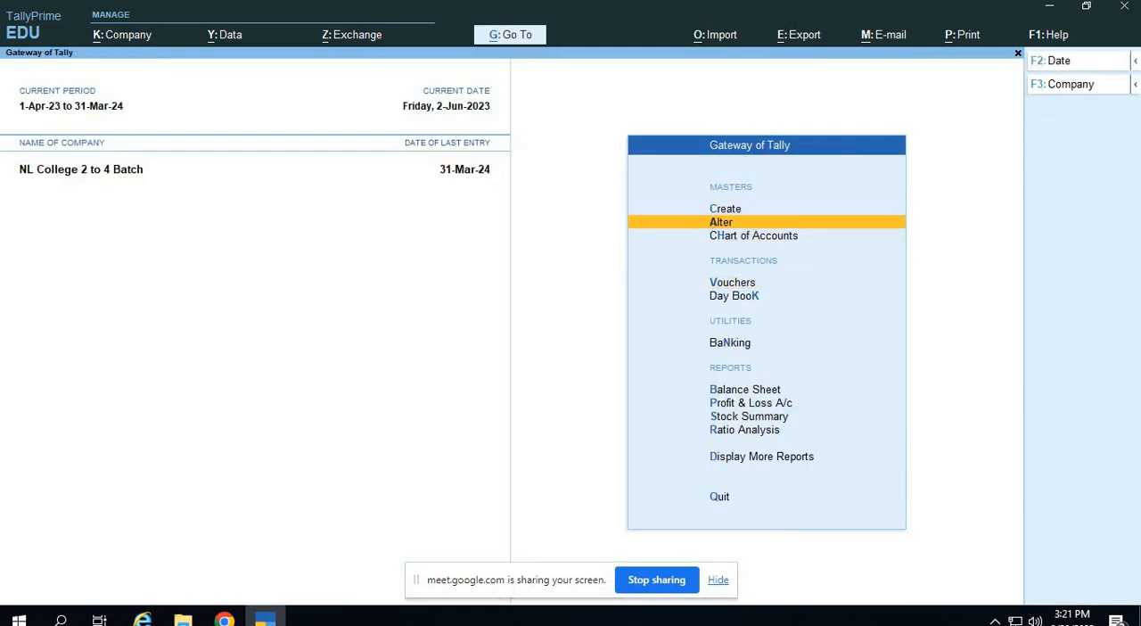
pyautogui.press('Return')
pyautogui.press('Down')
pyautogui.press('Down')
pyautogui.press('Down')
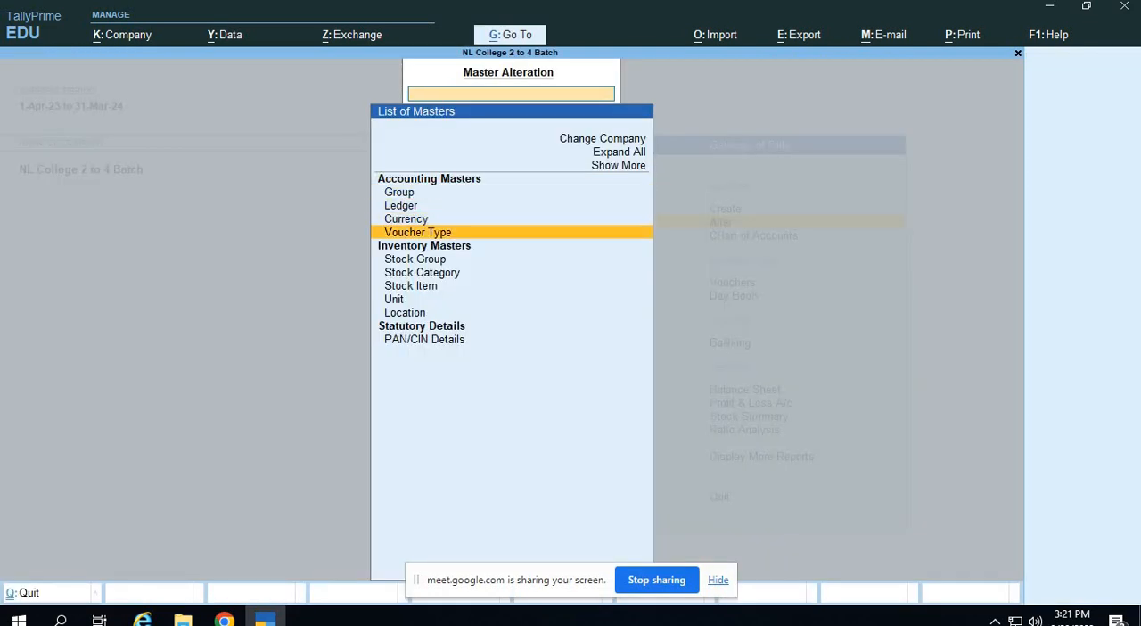
pyautogui.press('Return')
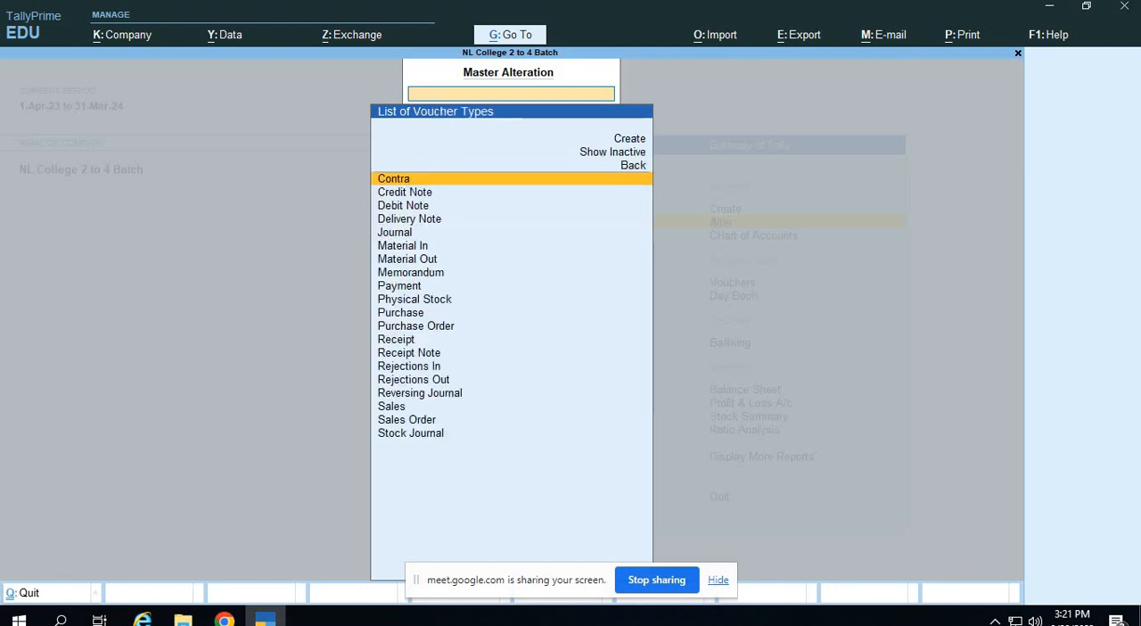
# Choose the Purchase voucher type to alter.
pyautogui.write('S')
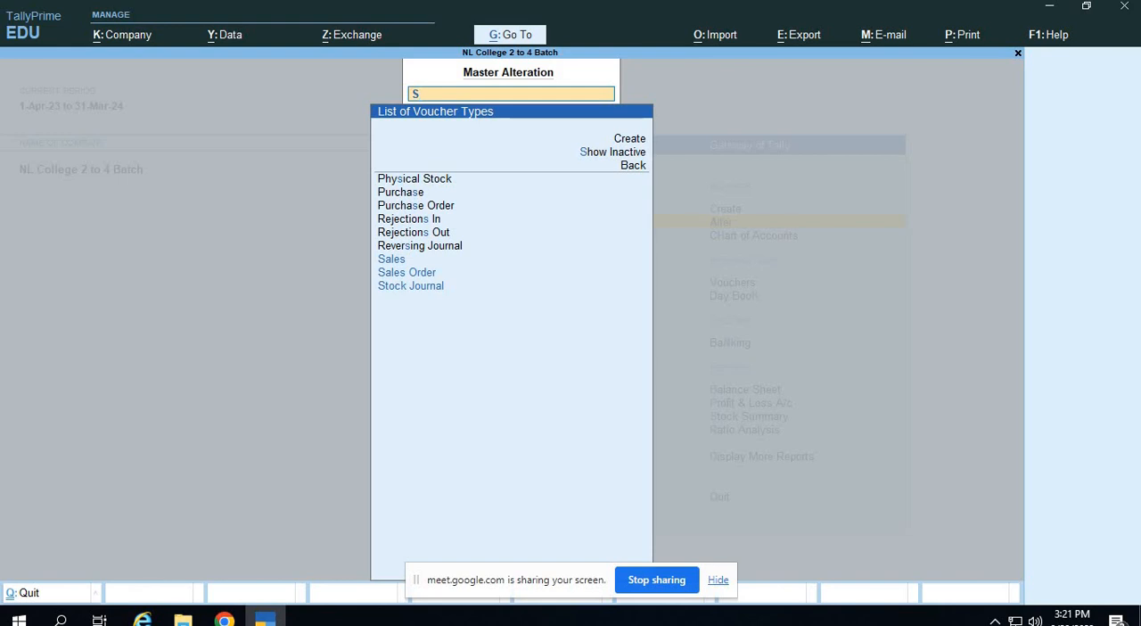
pyautogui.press('BackSpace')
pyautogui.write('O')
pyautogui.press('BackSpace')
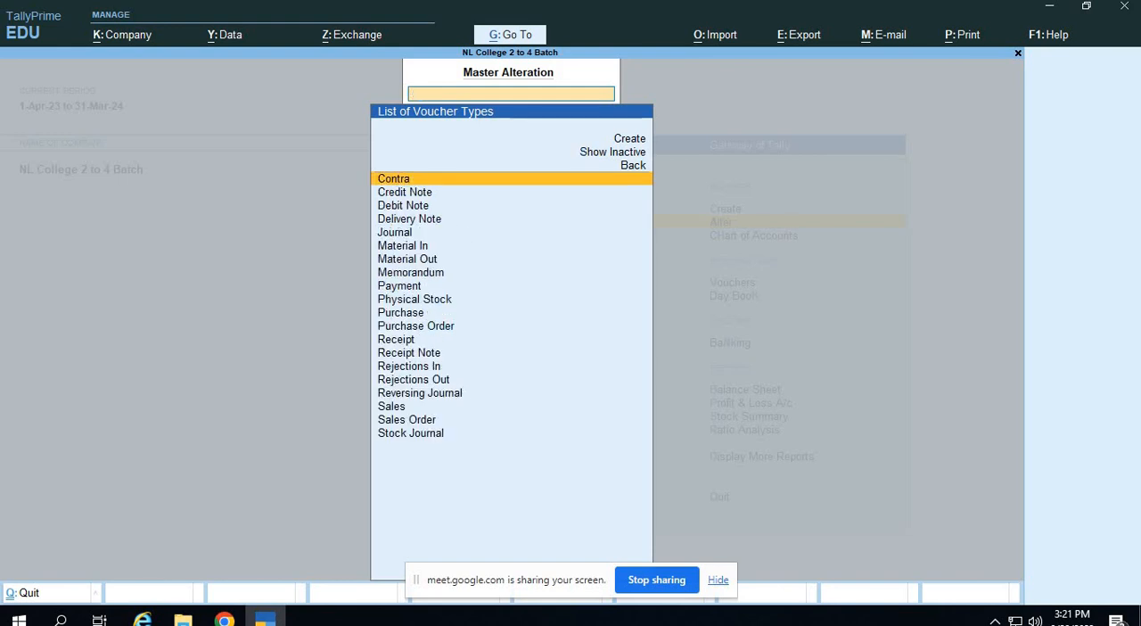
pyautogui.write('Pu')
pyautogui.press('Return')
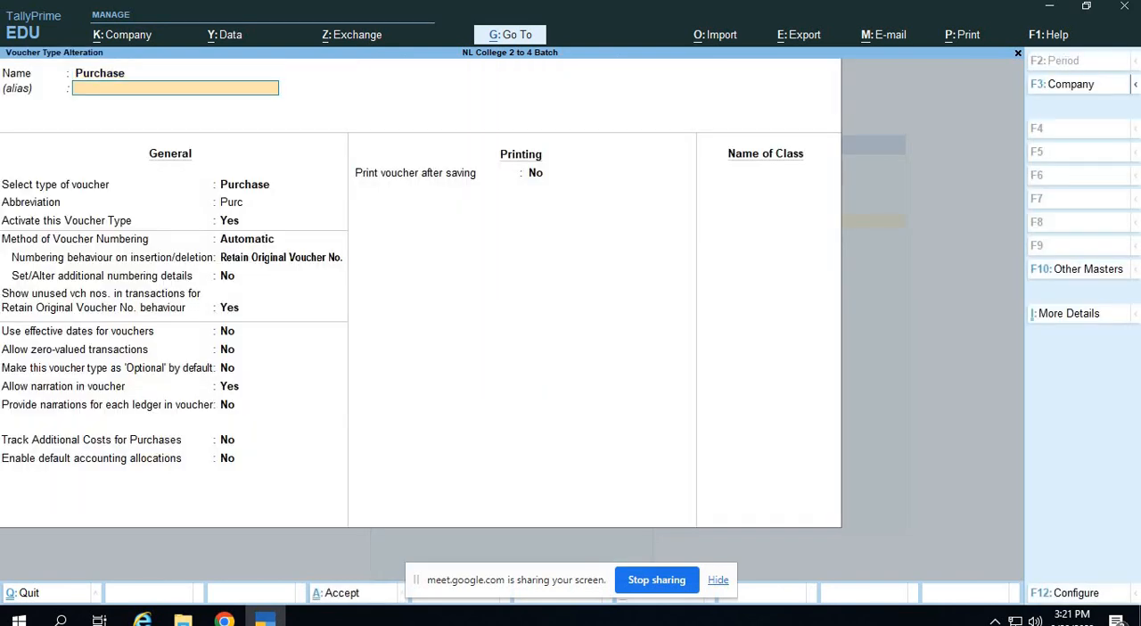
# Set Track Additional Costs for Purchases to Yes, save the Purchase voucher type, and return to the Gateway of Tally.
pyautogui.press('Return')
pyautogui.press('Return')
pyautogui.press('Return')
pyautogui.press('Return')
pyautogui.press('Return')
pyautogui.press('Return')
pyautogui.press('Return')
pyautogui.press('Return')
pyautogui.press('Return')
pyautogui.press('Return')
pyautogui.press('Return')
pyautogui.press('Return')
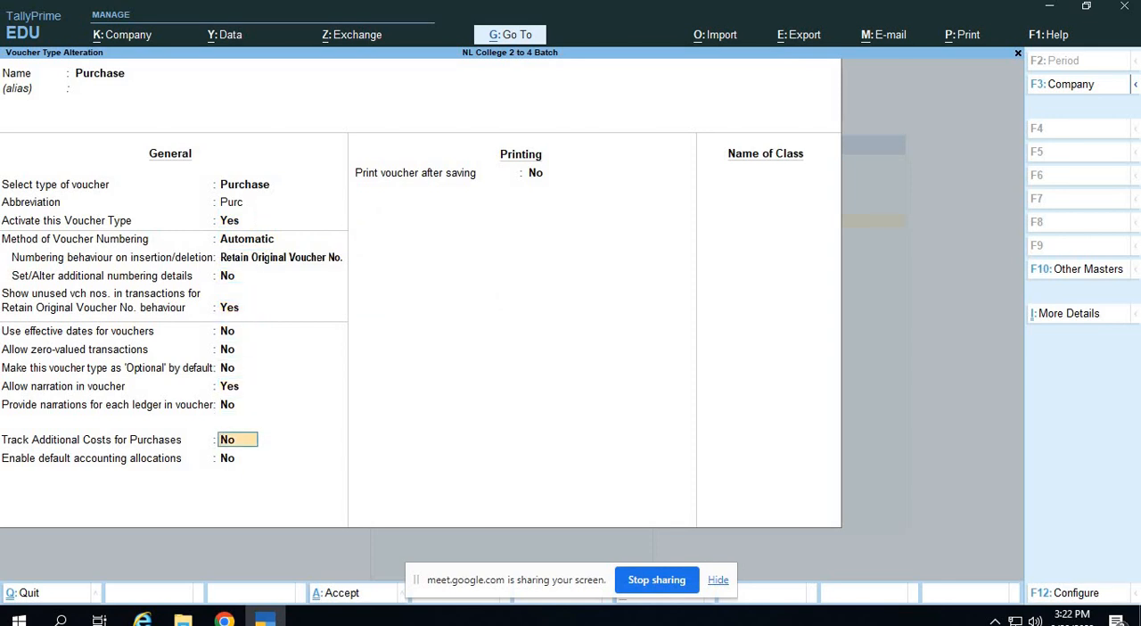
pyautogui.press('BackSpace')
pyautogui.write('yes')
pyautogui.press('Return')
pyautogui.press('Return')
pyautogui.press('Return')
pyautogui.press('Return')
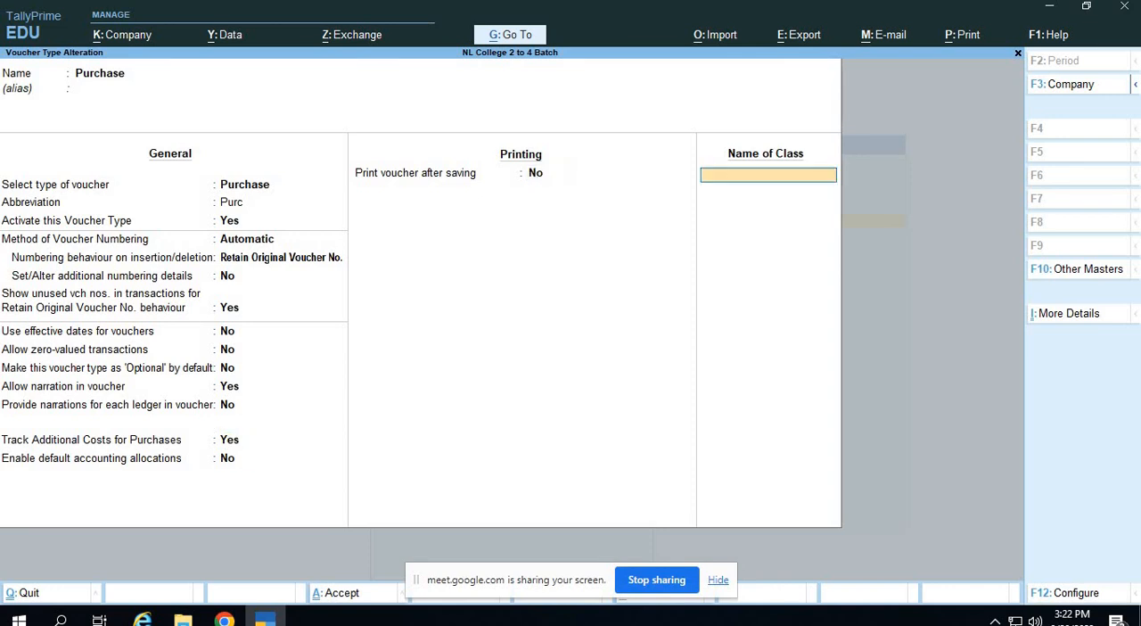
pyautogui.press('y')
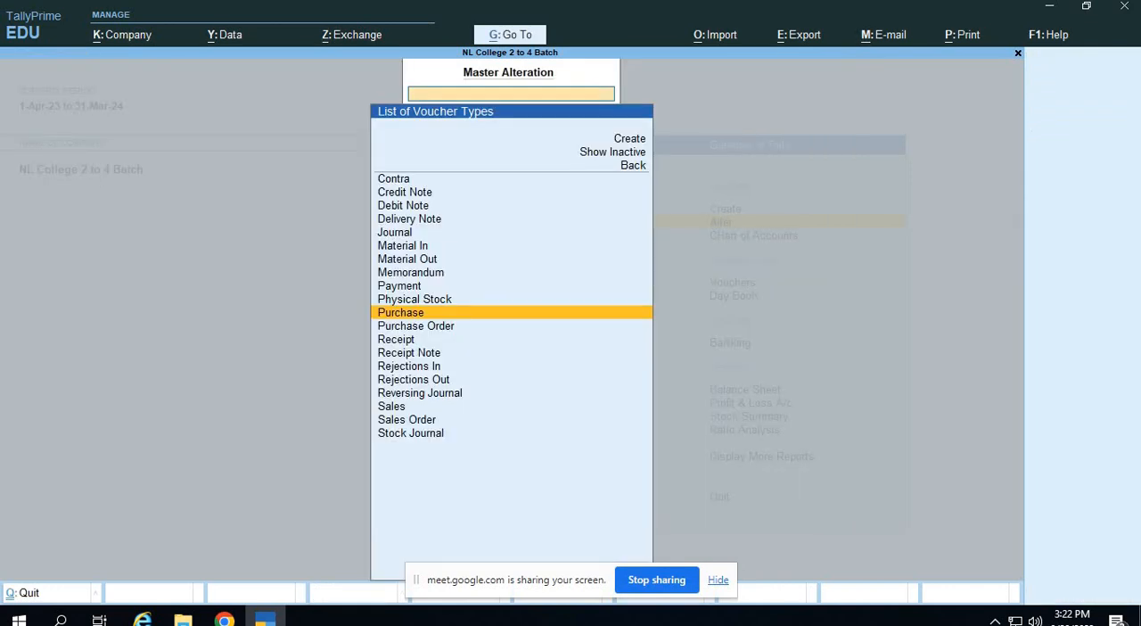
pyautogui.press('Escape')
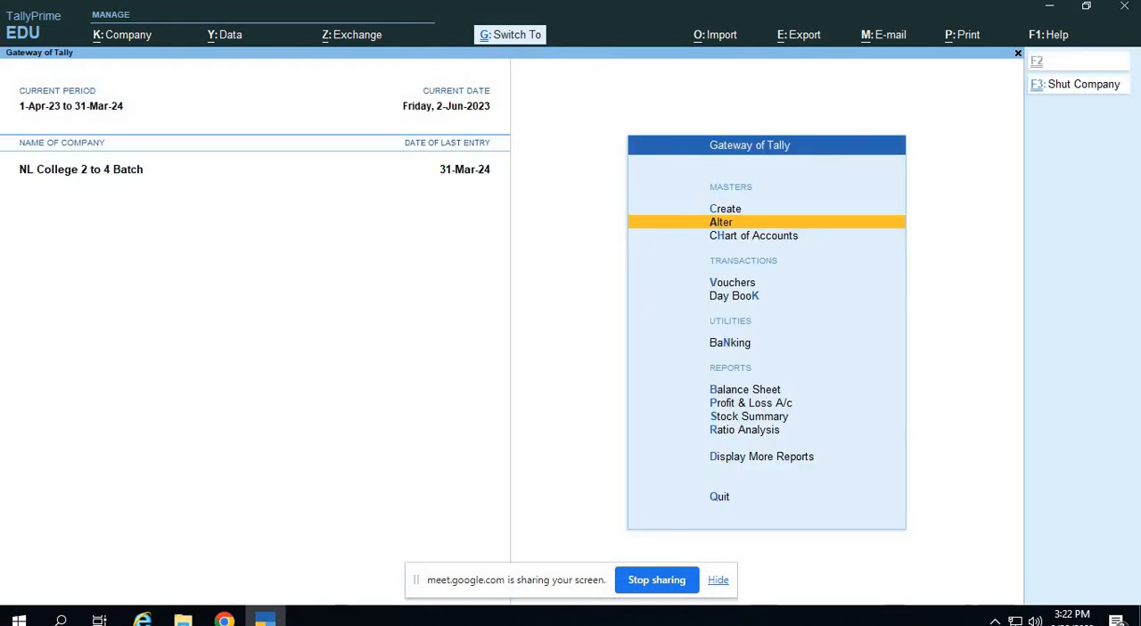
# Start a new purchase voucher from the Gateway of Tally.
pyautogui.press('Down')
pyautogui.press('Down')
pyautogui.press('Return')
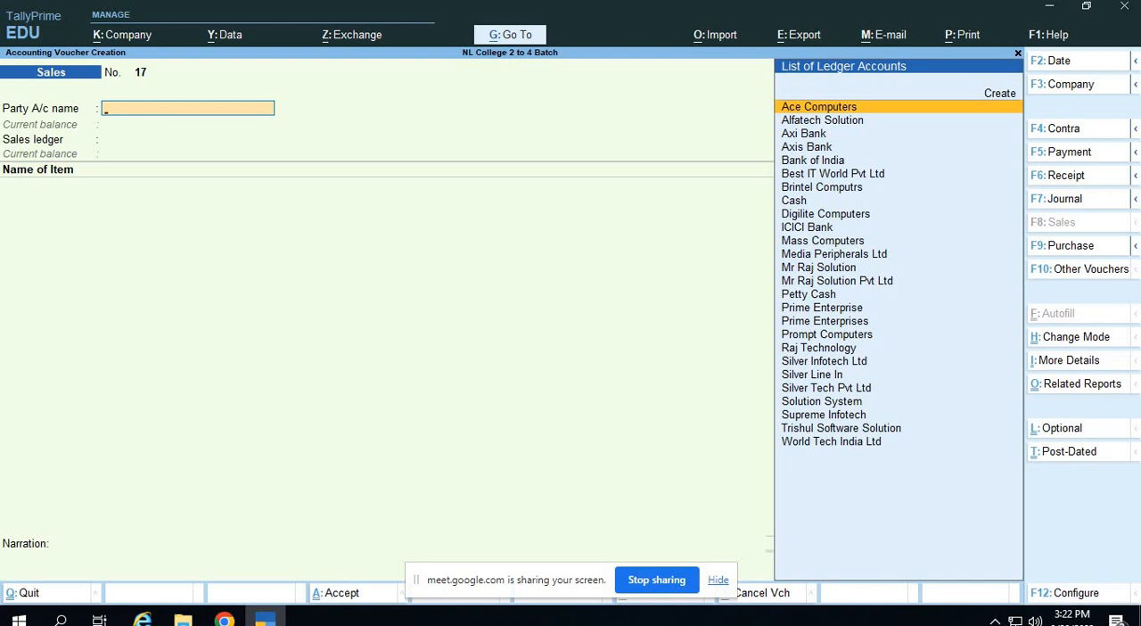
pyautogui.press('F9')
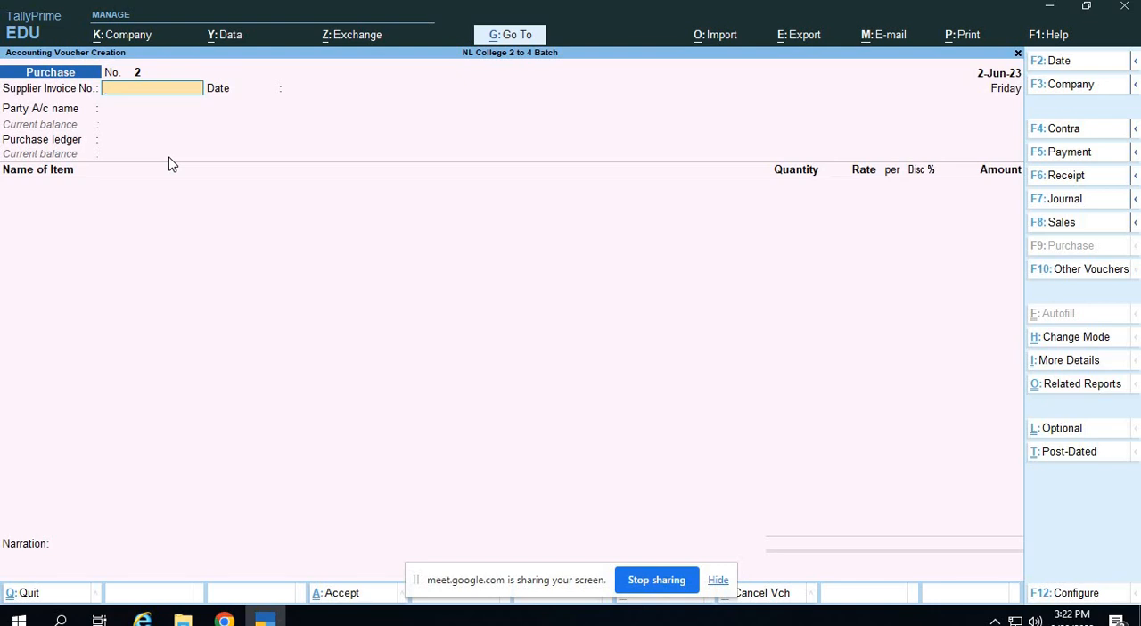
# Set the purchase voucher date to 2-Sep-23, checking it against the assignment PDF.
pyautogui.press('F2')
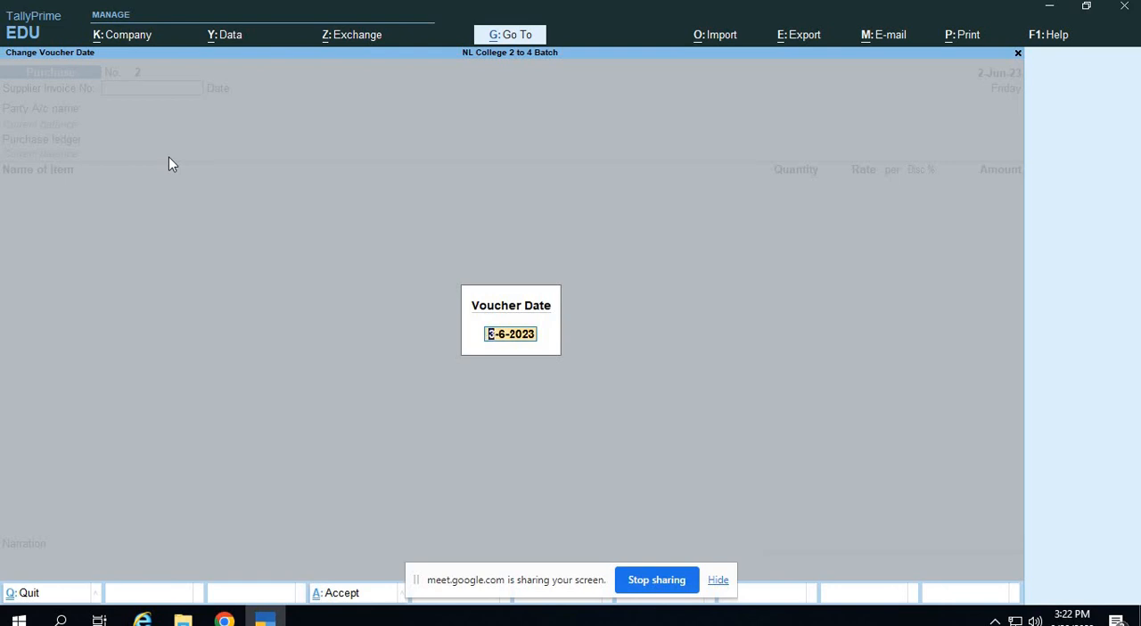
pyautogui.hotkey('alt', 'Tab')
pyautogui.hotkey('alt', 'Tab')
pyautogui.write('2-9')
pyautogui.press('Return')
pyautogui.hotkey('alt', 'Tab')
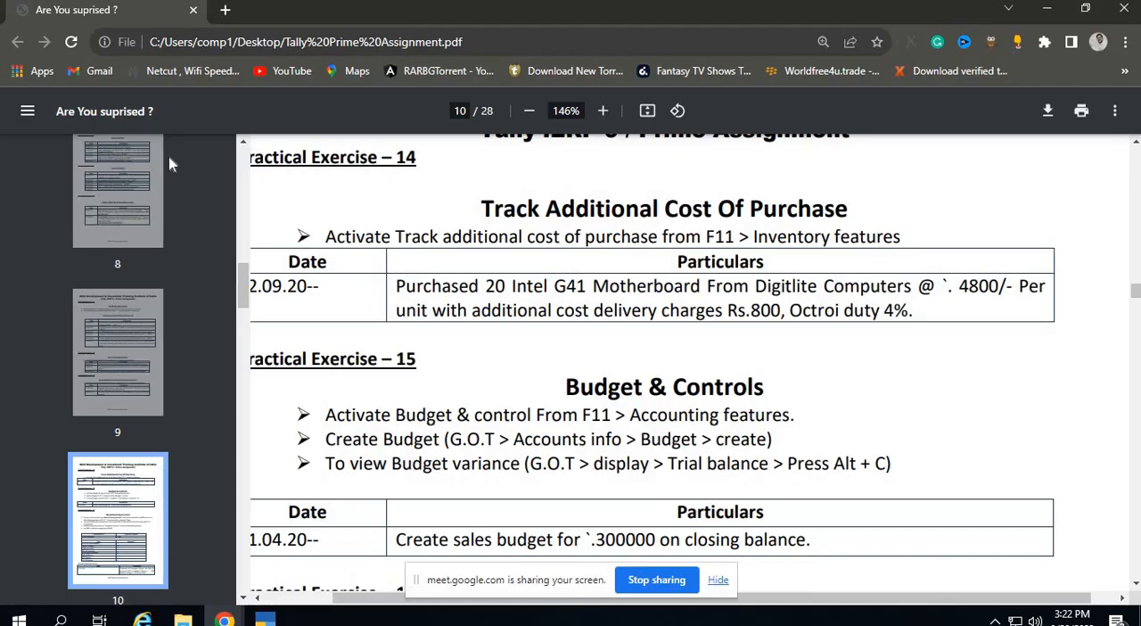
pyautogui.hotkey('alt', 'Tab')
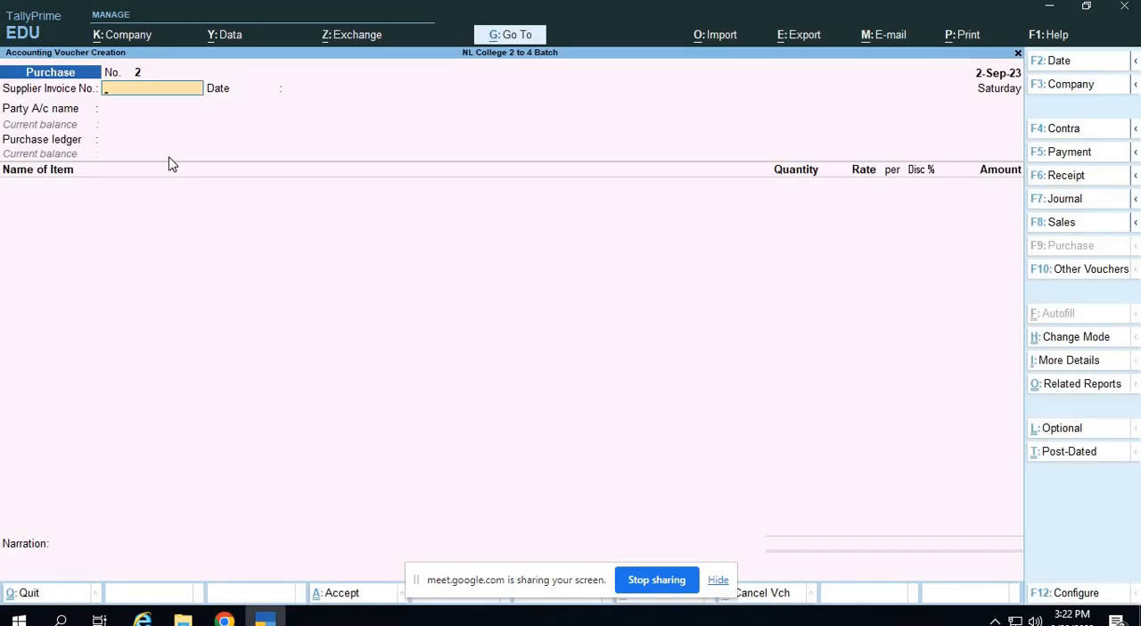
# Leave the supplier invoice number and date blank and select Digilite Computers as the party account.
pyautogui.press('Return')
pyautogui.press('Return')
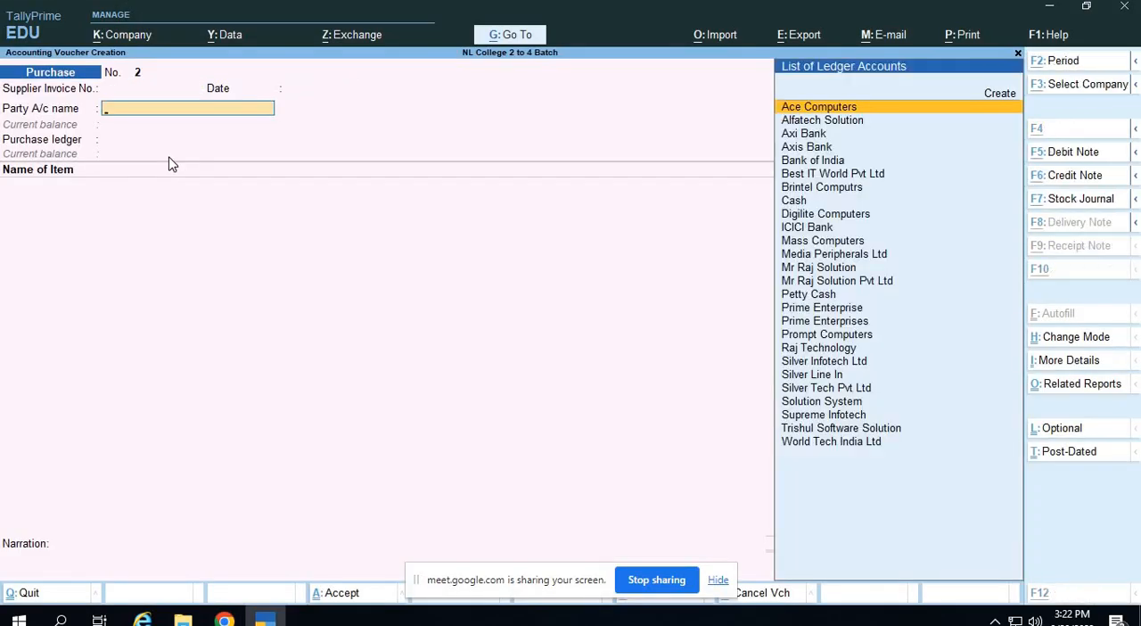
pyautogui.hotkey('alt', 'Tab')
pyautogui.hotkey('alt', 'Tab')
pyautogui.write('Di')
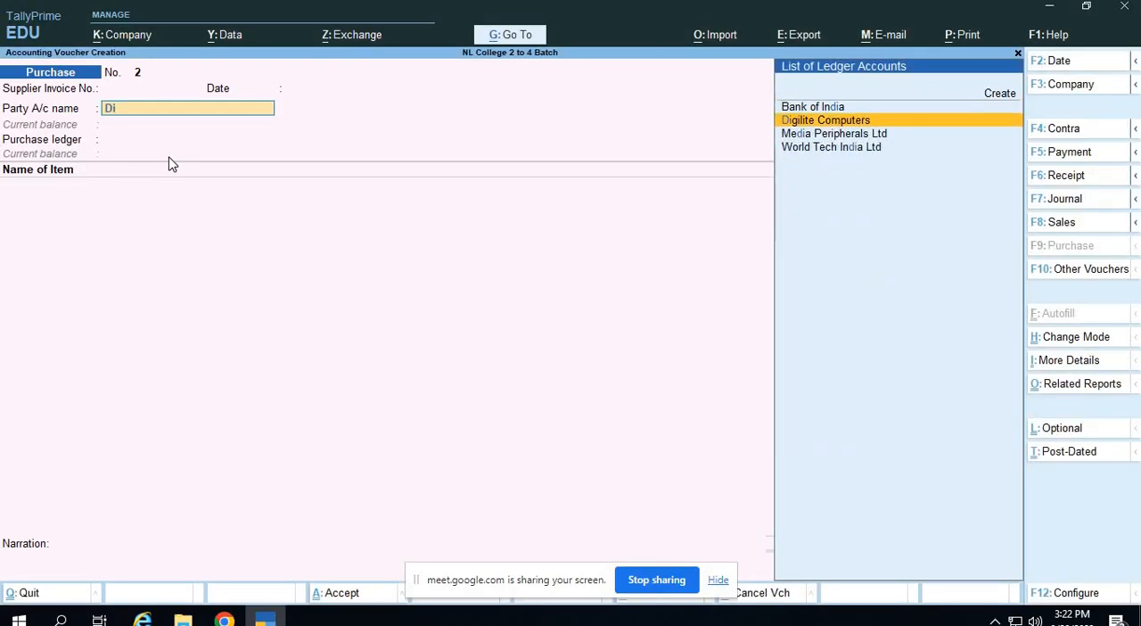
pyautogui.press('Return')
# Accept the receipt details left blank and the default party details for Digilite Computers.
pyautogui.press('Return')
pyautogui.press('Return')
pyautogui.press('Return')
pyautogui.press('Return')
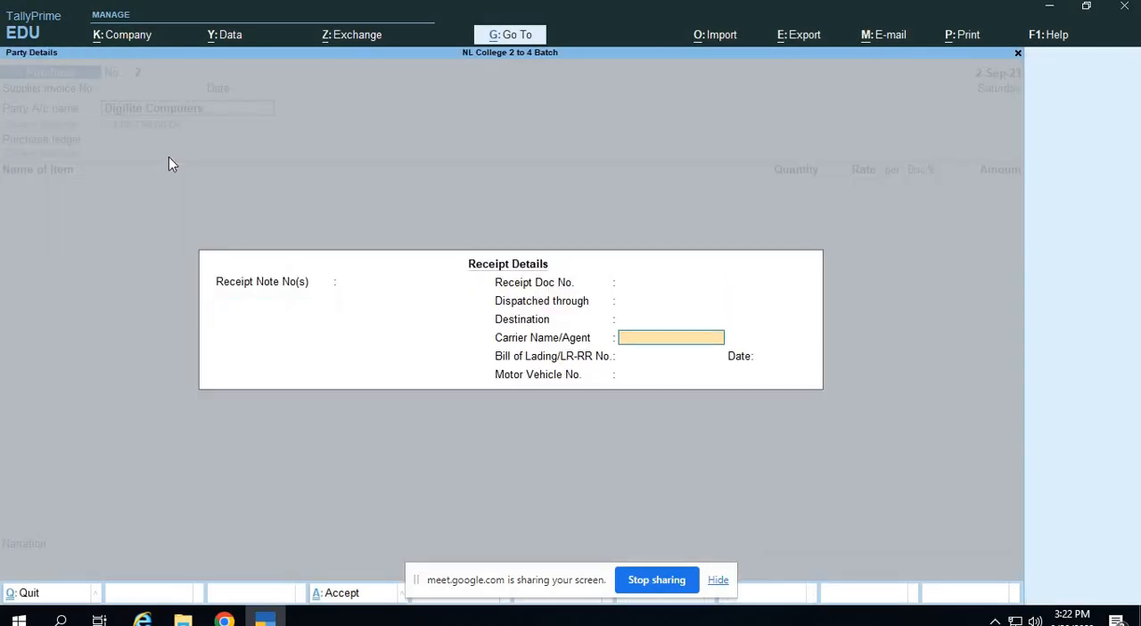
pyautogui.press('Return')
pyautogui.press('Return')
pyautogui.press('Return')
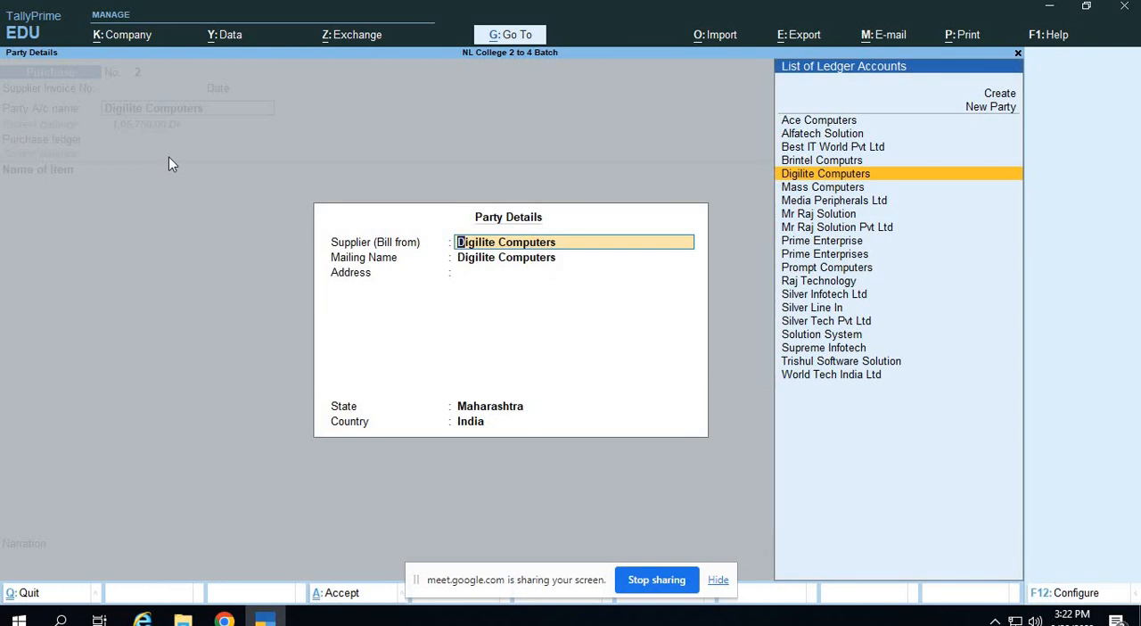
pyautogui.press('Return')
pyautogui.press('Return')
pyautogui.press('Return')
pyautogui.press('Return')
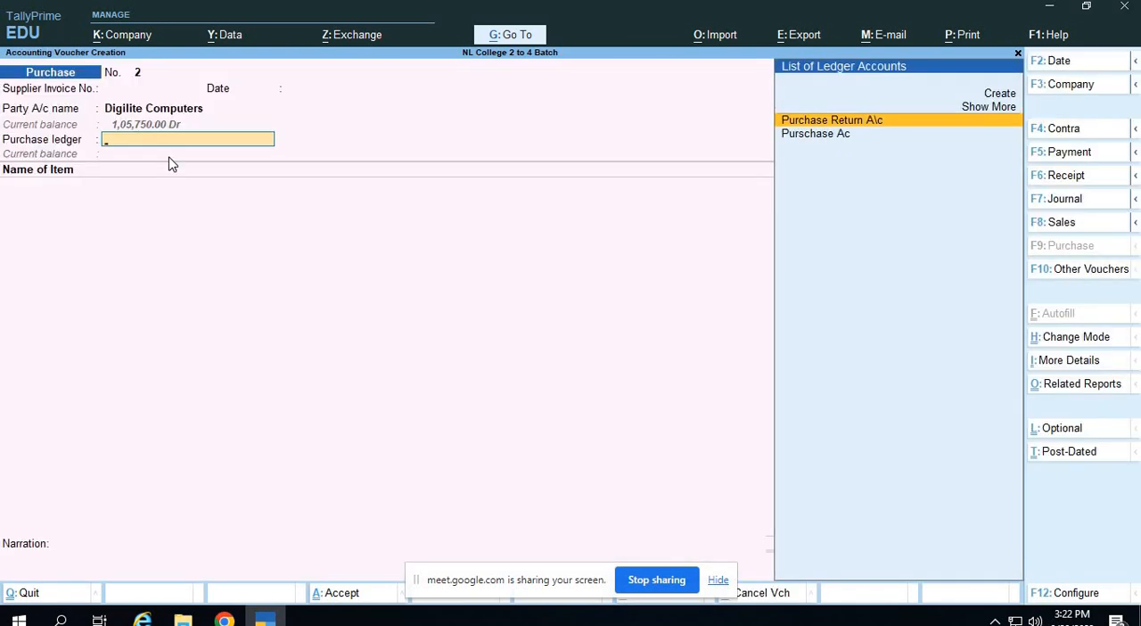
# Select Purschase Ac as the purchase ledger and check the item details in the assignment PDF.
pyautogui.hotkey('alt', 'Tab')
pyautogui.hotkey('alt', 'Tab')
pyautogui.press('Down')
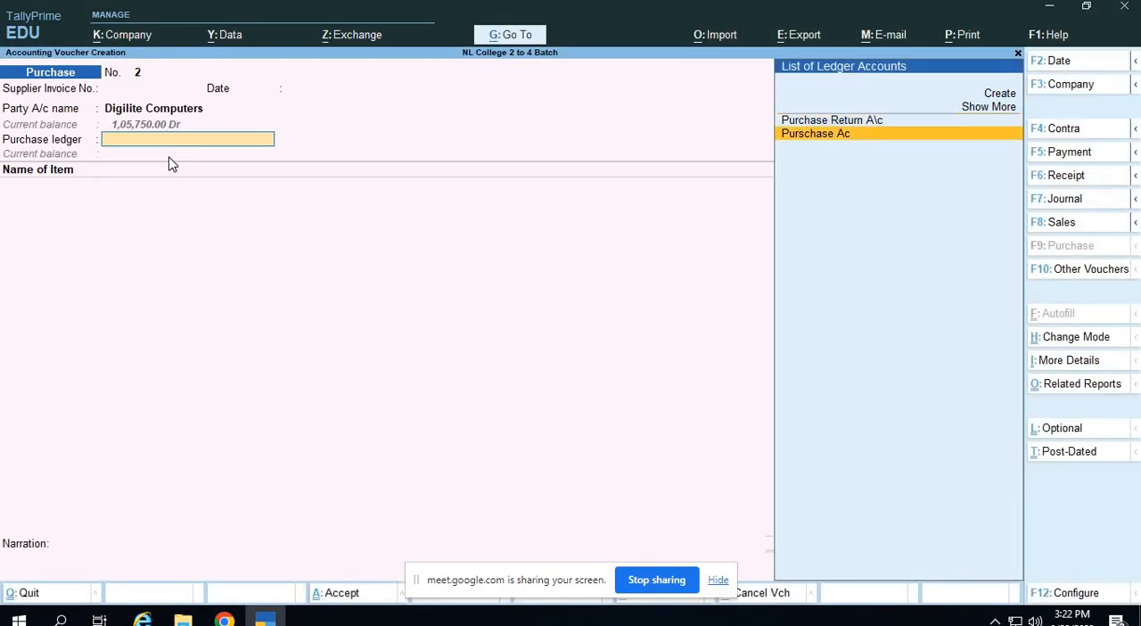
pyautogui.press('Return')
pyautogui.hotkey('alt', 'Tab')
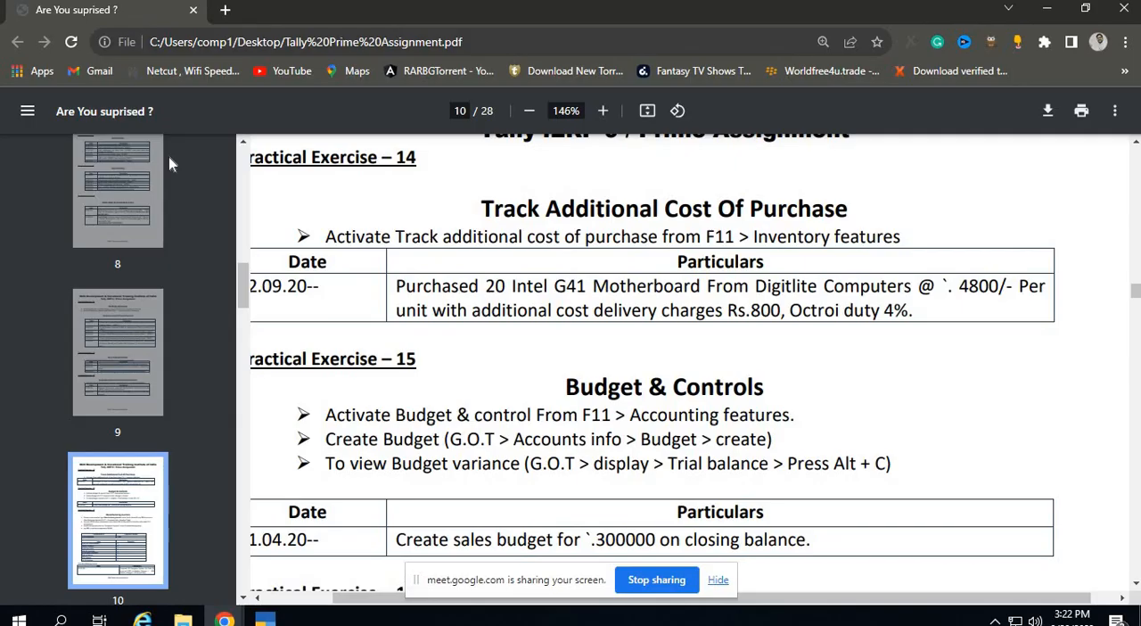
# Add the stock item Intel G41 to the purchase voucher.
pyautogui.hotkey('alt', 'Tab')
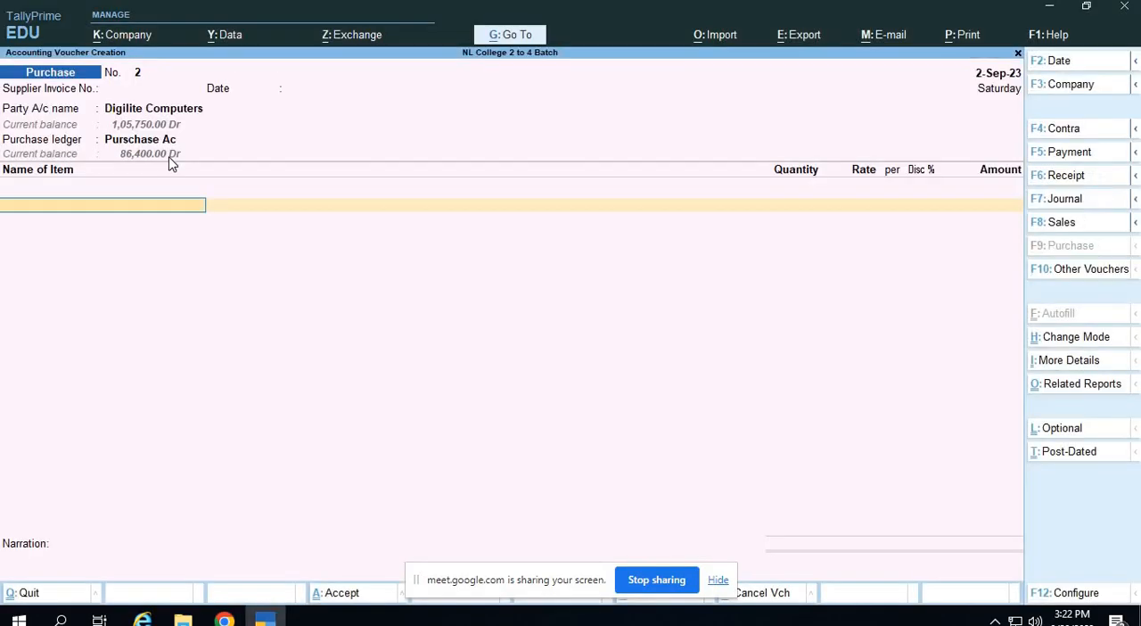
pyautogui.hotkey('alt', 'Tab')
pyautogui.hotkey('alt', 'Tab')
pyautogui.write('Inte')
pyautogui.press('Down')
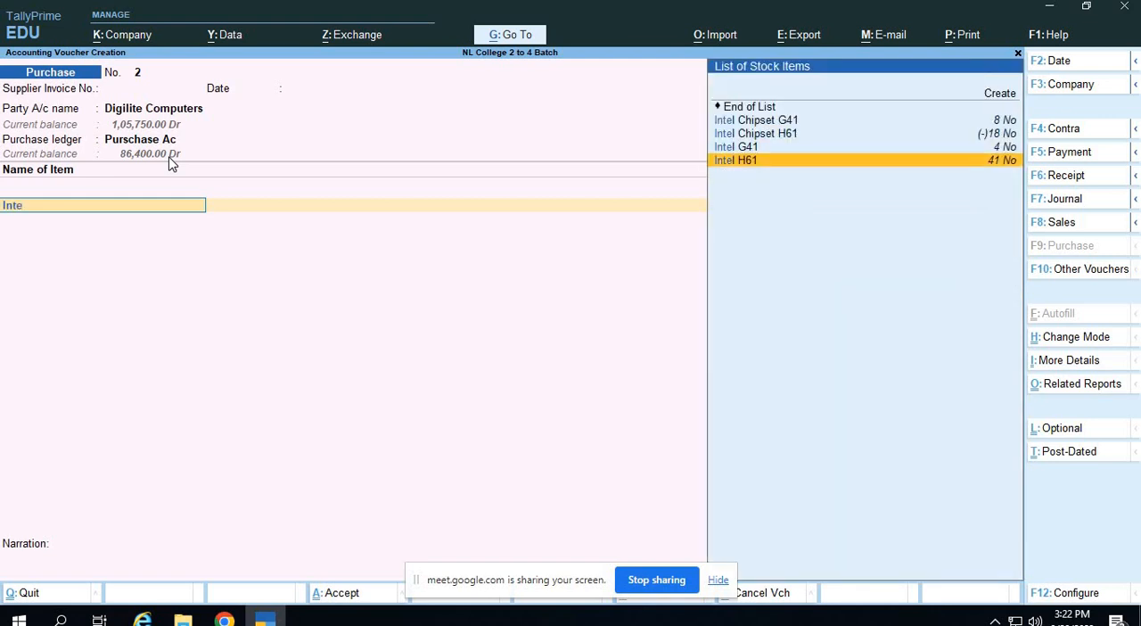
pyautogui.press('Up')
pyautogui.press('Return')
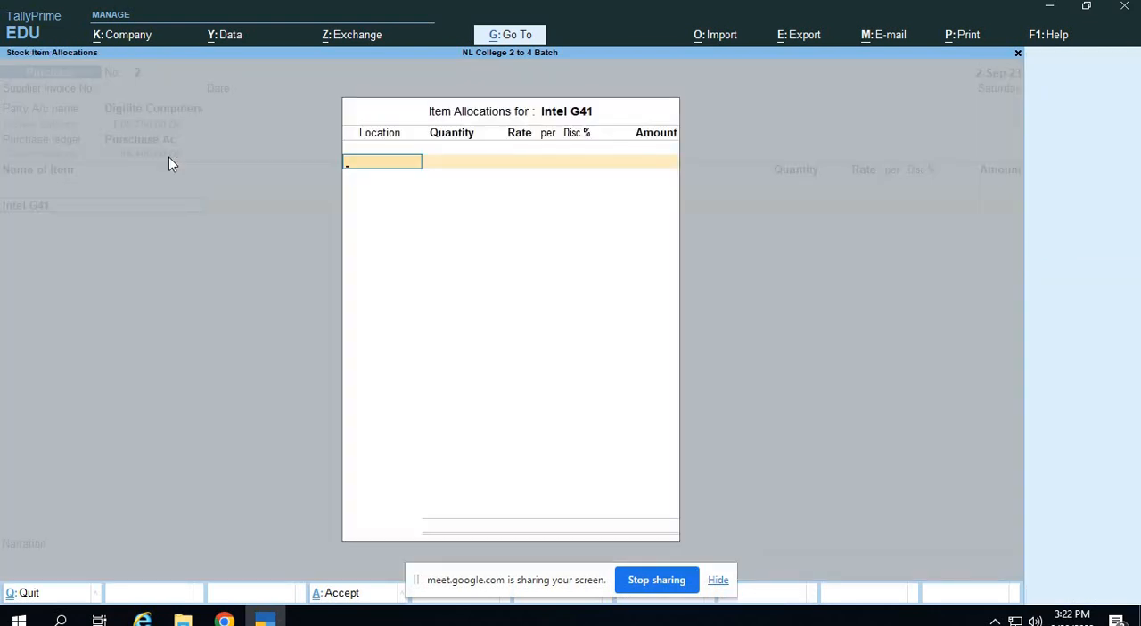
# Allocate 20 No of Intel G41 to Main Location, checking the quantity in the assignment PDF.
pyautogui.press('Down')
pyautogui.press('Down')
pyautogui.press('Return')
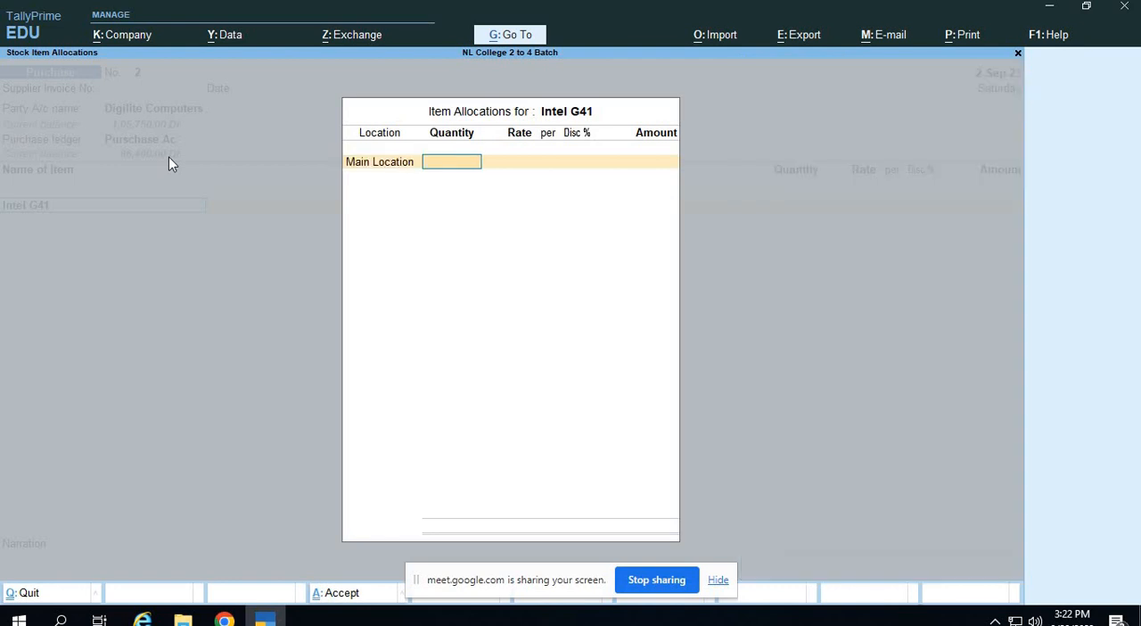
pyautogui.hotkey('alt', 'Tab')
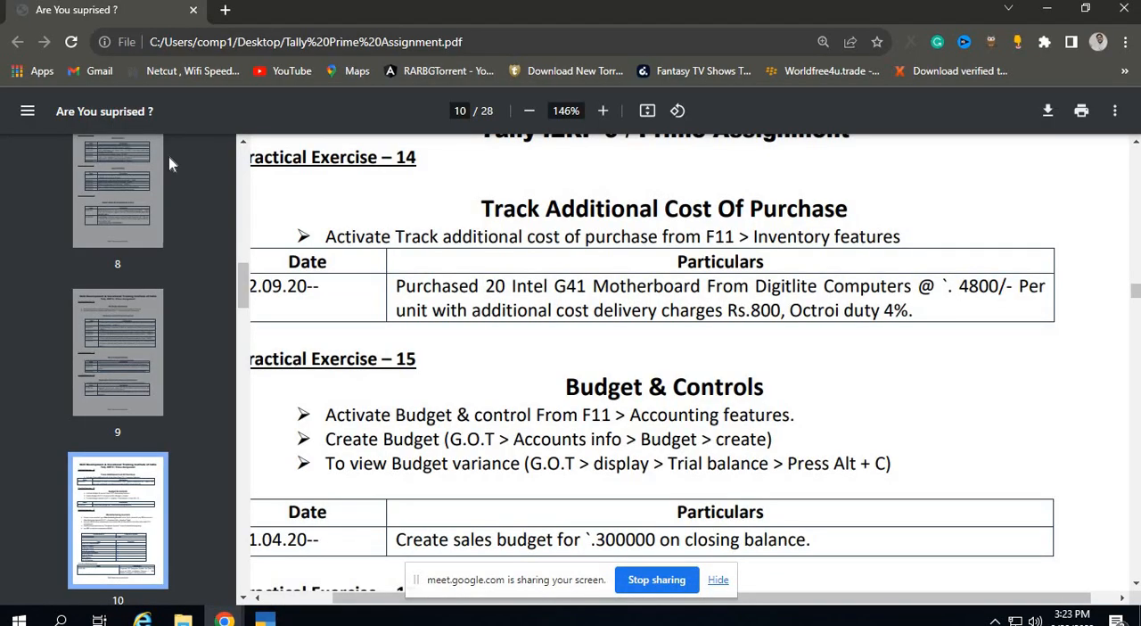
pyautogui.hotkey('alt', 'Tab')
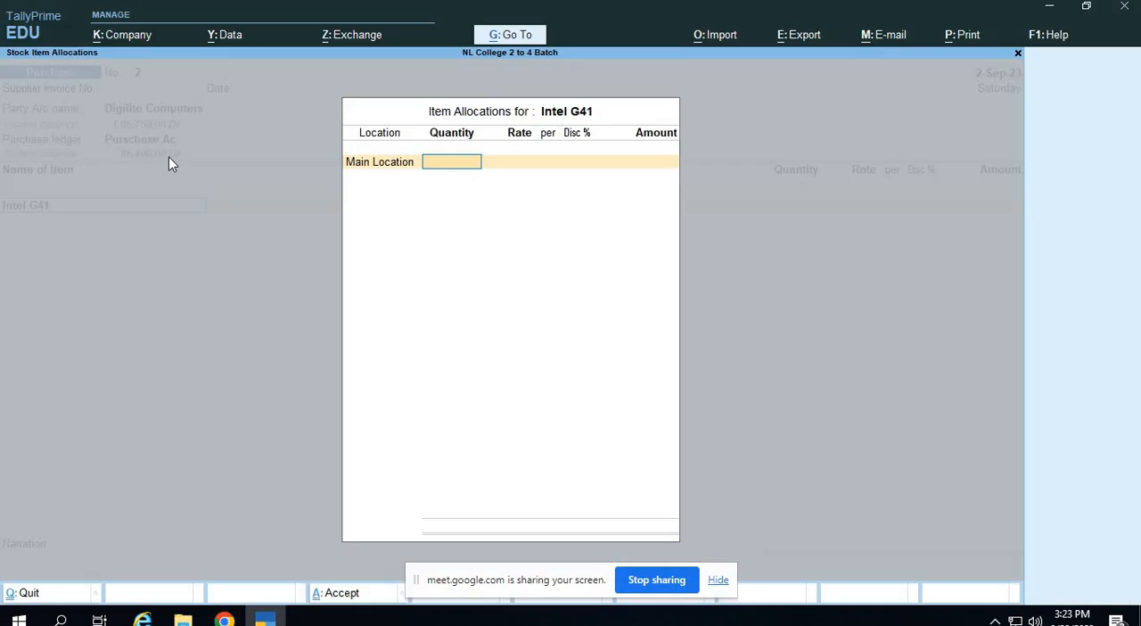
pyautogui.hotkey('alt', 'Tab')
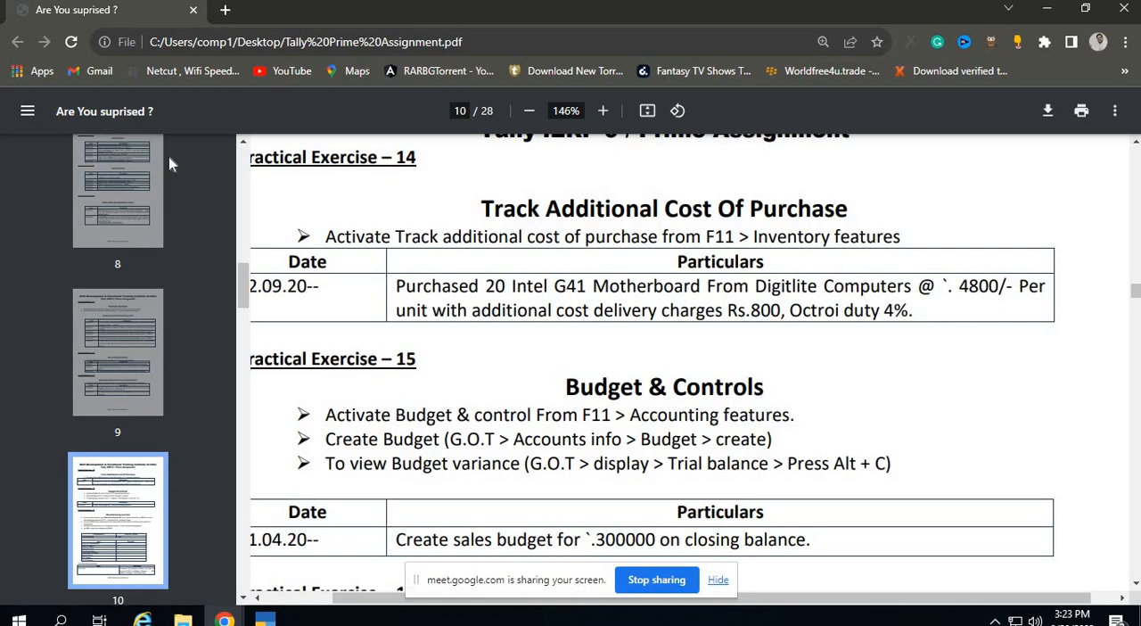
pyautogui.hotkey('alt', 'Tab')
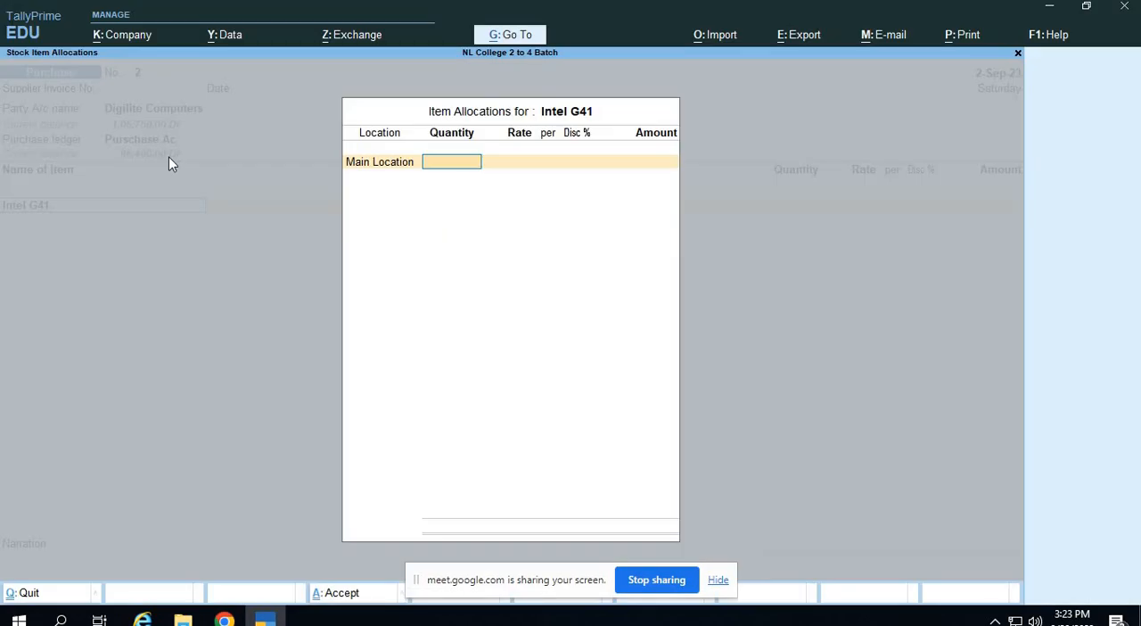
pyautogui.hotkey('alt', 'Tab')
pyautogui.hotkey('alt', 'Tab')
pyautogui.write('20')
pyautogui.press('Return')
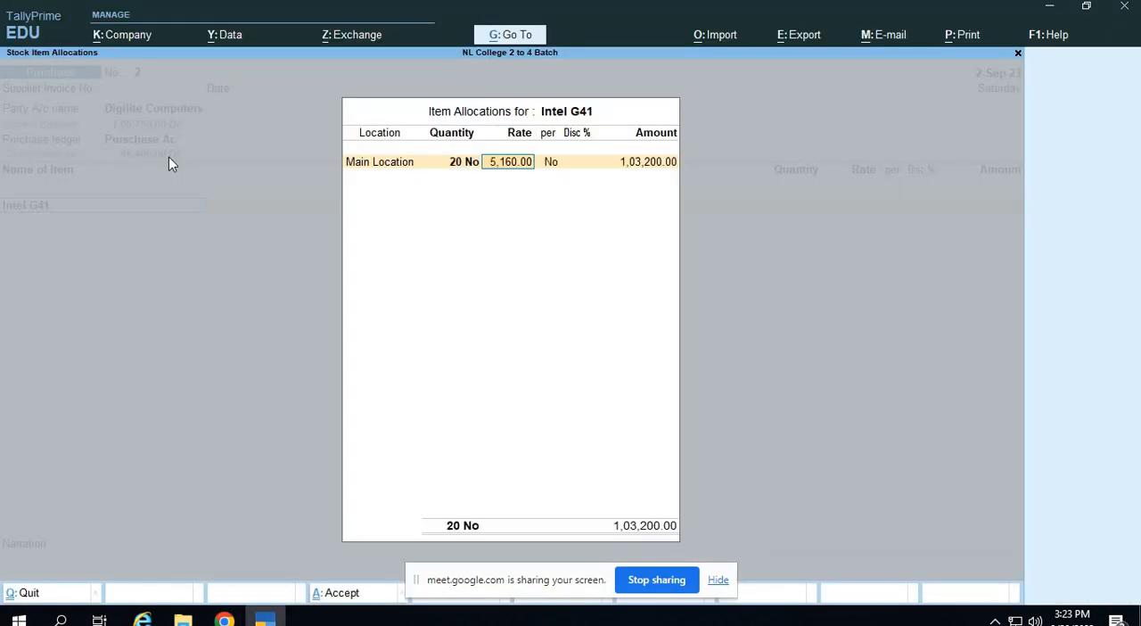
# Set the Intel G41 rate to 4,800 per No, as given in the assignment PDF, and accept the allocation line.
pyautogui.hotkey('alt', 'Tab')
pyautogui.hotkey('alt', 'Tab')
pyautogui.write('4,80')
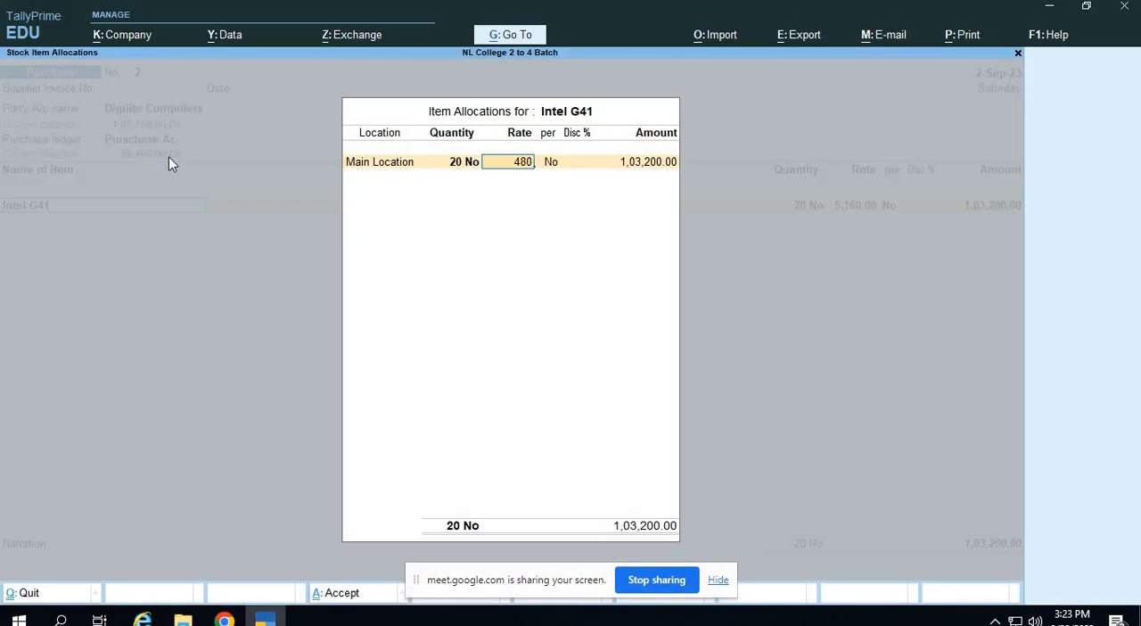
pyautogui.write('0')
pyautogui.press('Return')
pyautogui.press('Return')
pyautogui.press('Return')
pyautogui.press('Return')
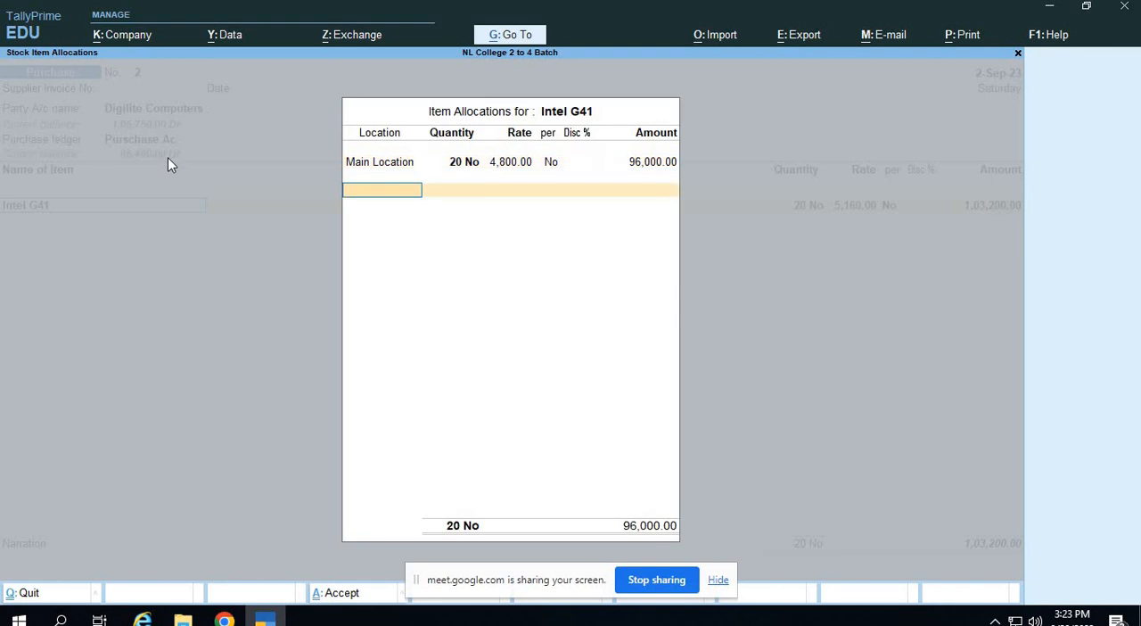
# Accept the Intel G41 item allocation and end the list of stock items in the purchase voucher.
pyautogui.press('Return')
pyautogui.press('Return')
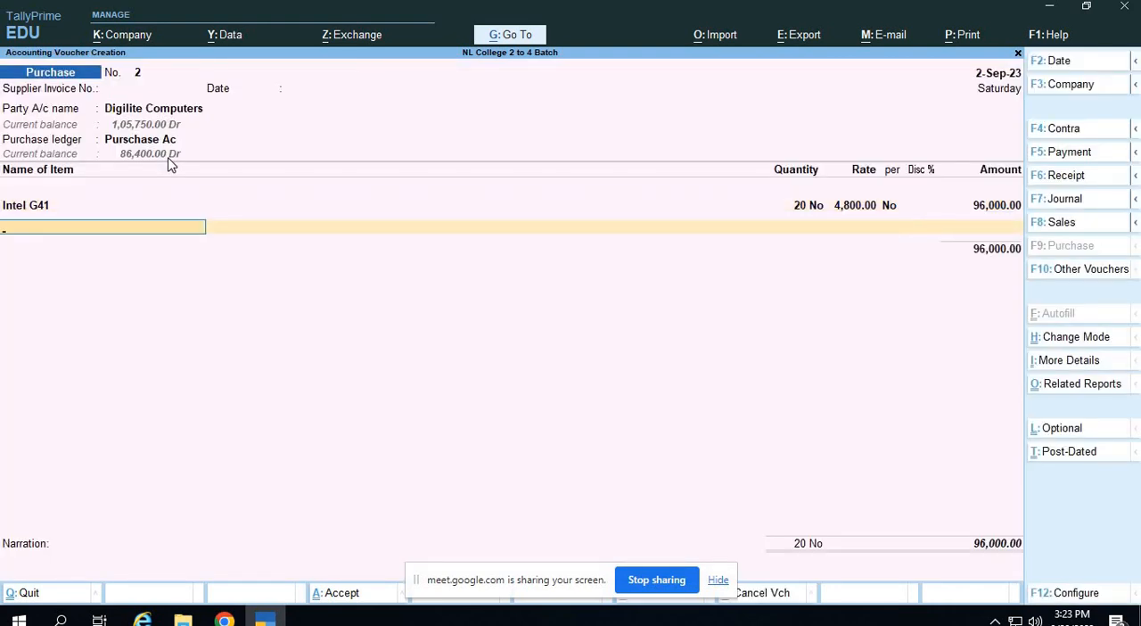
pyautogui.press('Return')
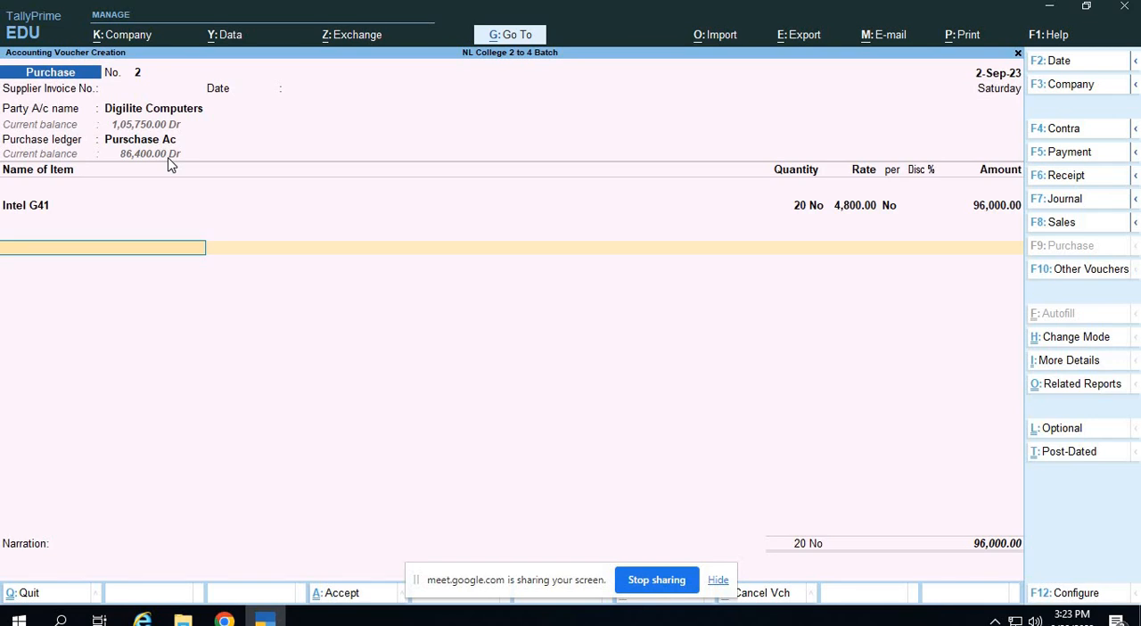
# Create a ledger named Delivery Charges under Direct Expenses and add it to the purchase voucher.
pyautogui.hotkey('alt', 'c')
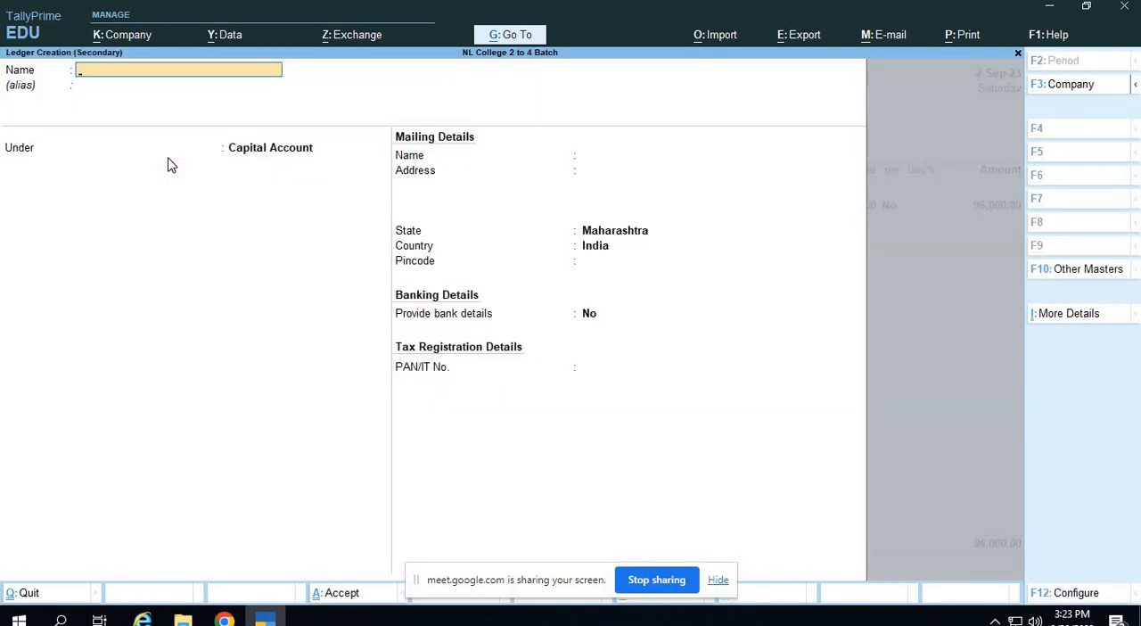
pyautogui.write('Delivery Charges')
pyautogui.press('Return')
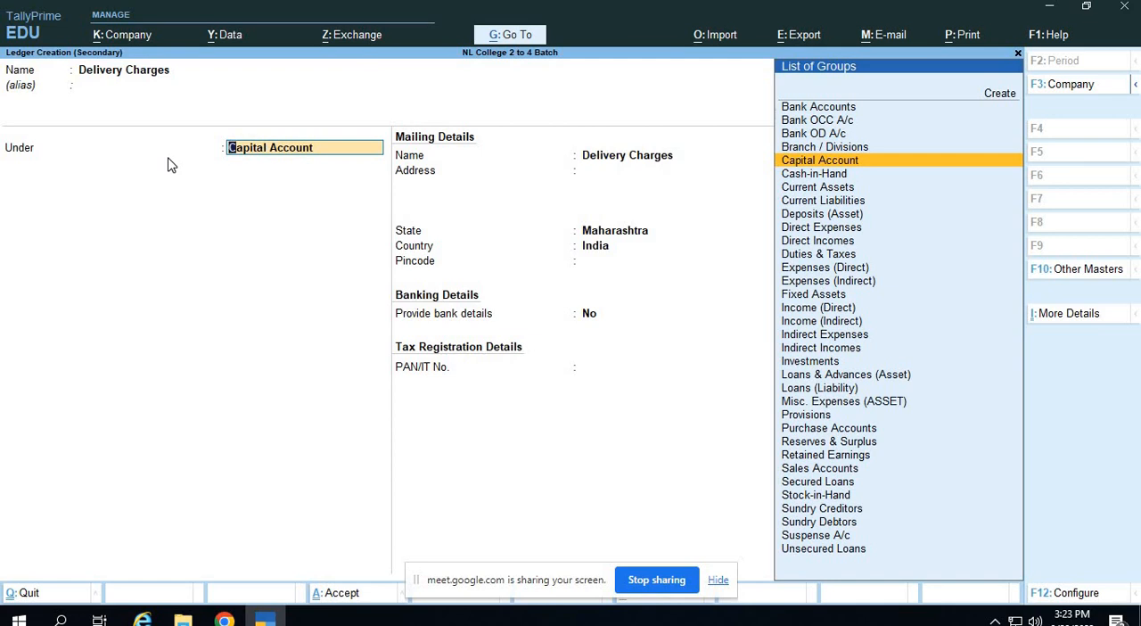
pyautogui.write('Dire')
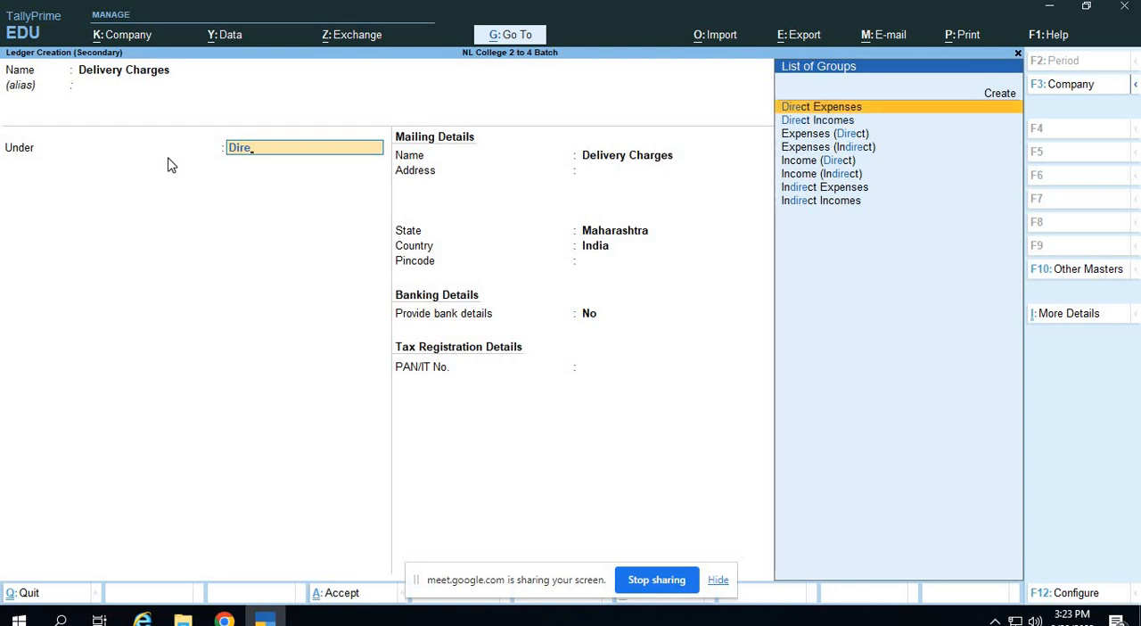
pyautogui.press('Return')
pyautogui.press('Return')
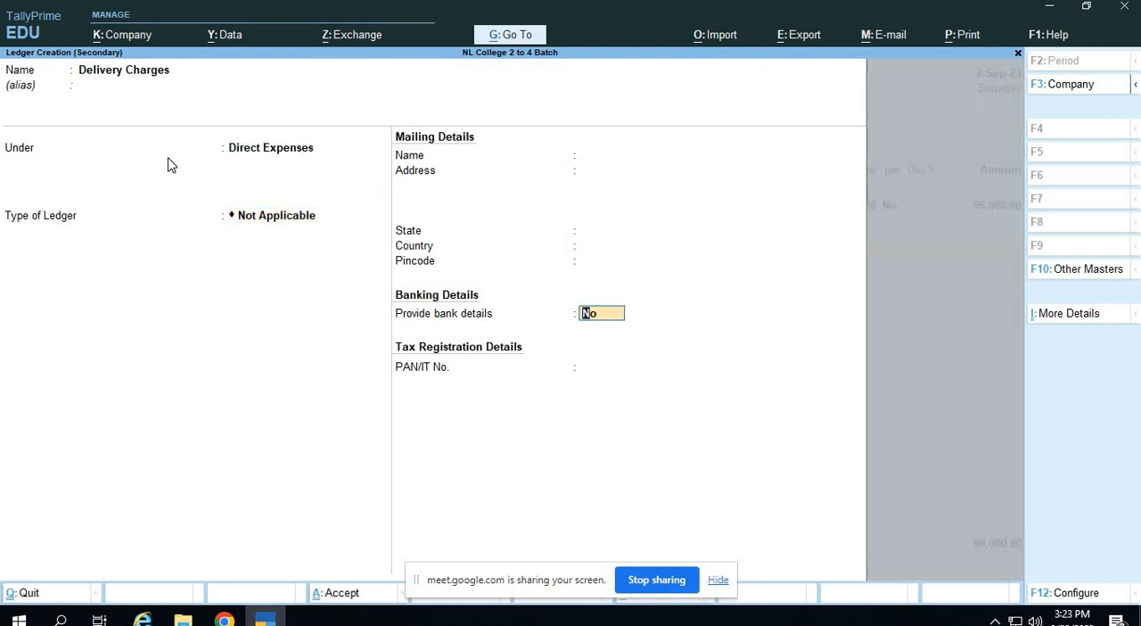
pyautogui.press('Return')
pyautogui.press('Return')
pyautogui.press('Return')
# Set the Delivery Charges amount to 800, as given in the assignment PDF.
pyautogui.hotkey('alt', 'Tab')
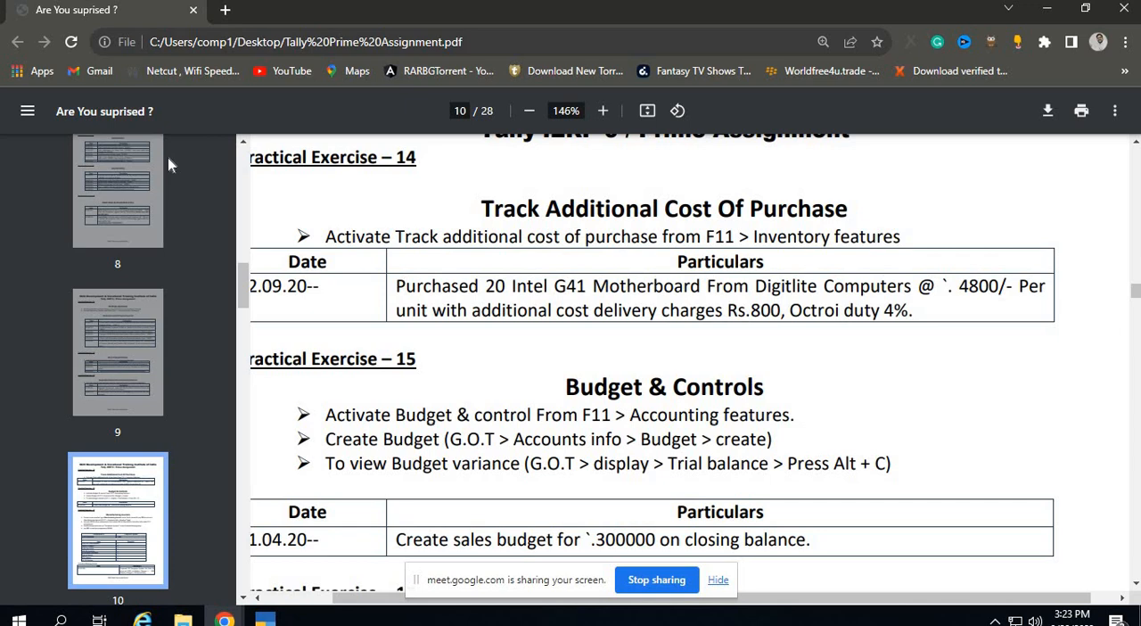
pyautogui.hotkey('alt', 'Tab')
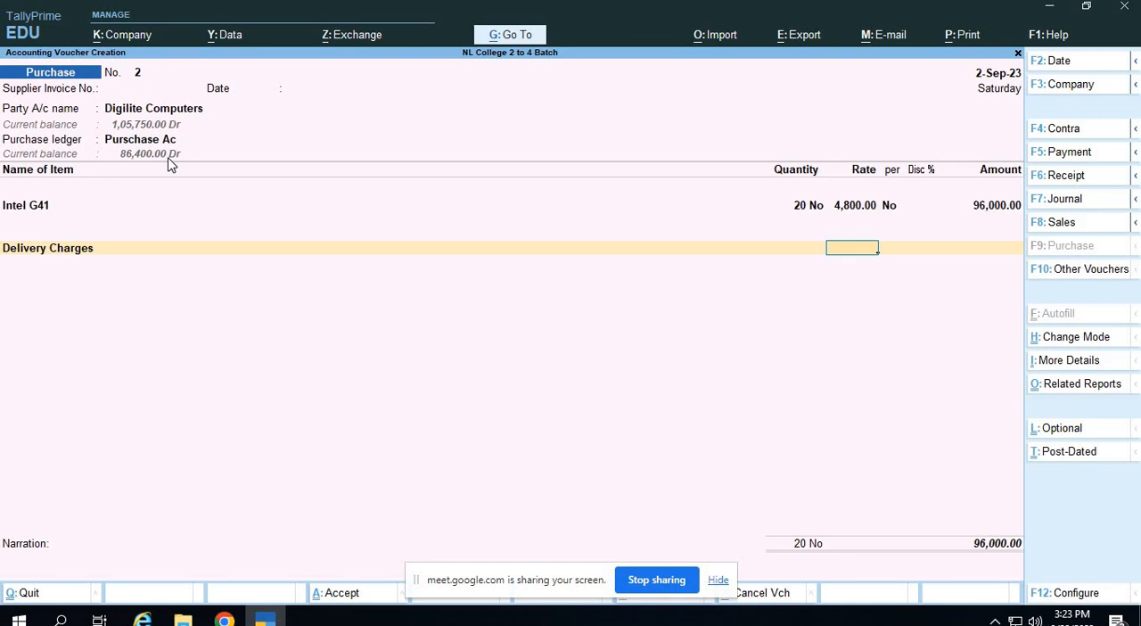
pyautogui.press('Return')
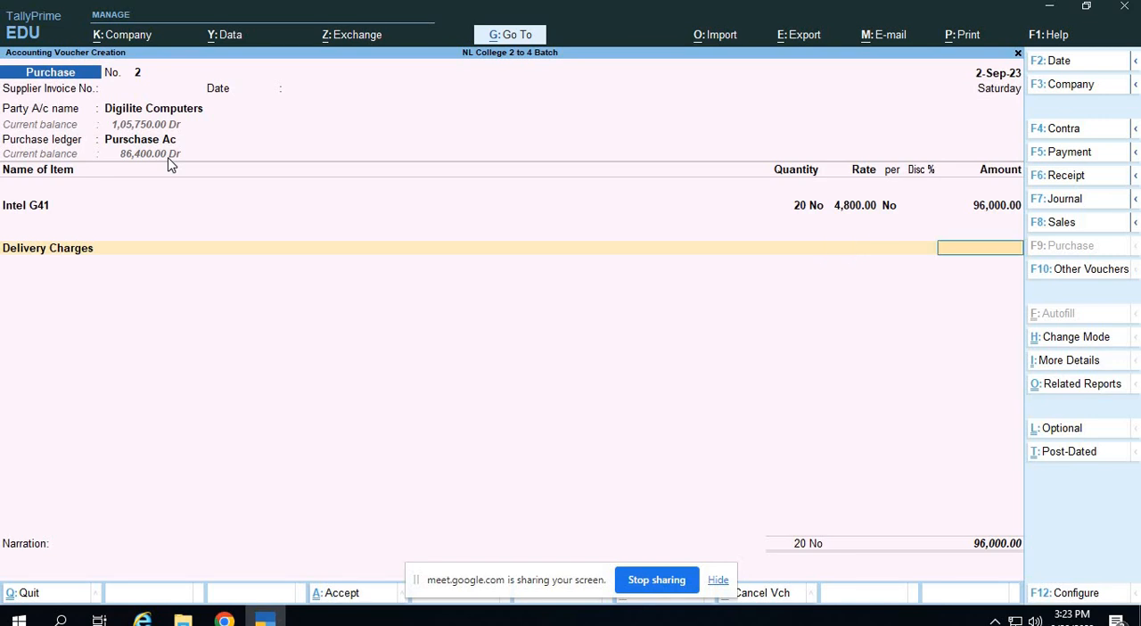
pyautogui.write('800')
pyautogui.press('Return')
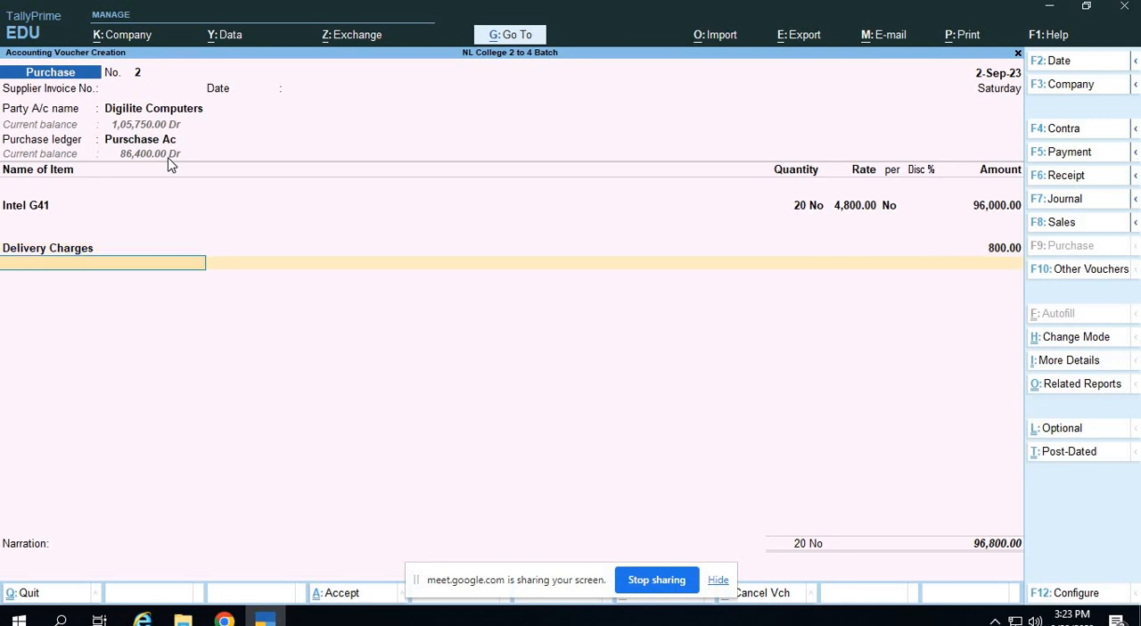
# Start another new ledger from the voucher and name it Octroi Duty, checking the charge's name in the assignment PDF.
pyautogui.press('alt')
pyautogui.hotkey('alt', 'c')
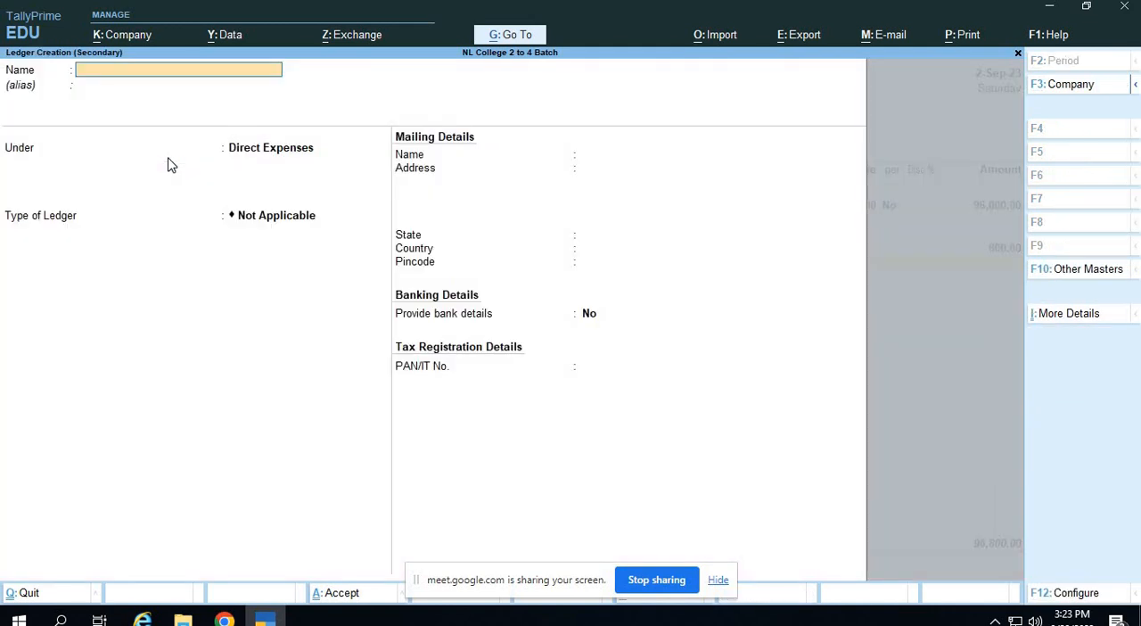
pyautogui.hotkey('alt', 'Tab')
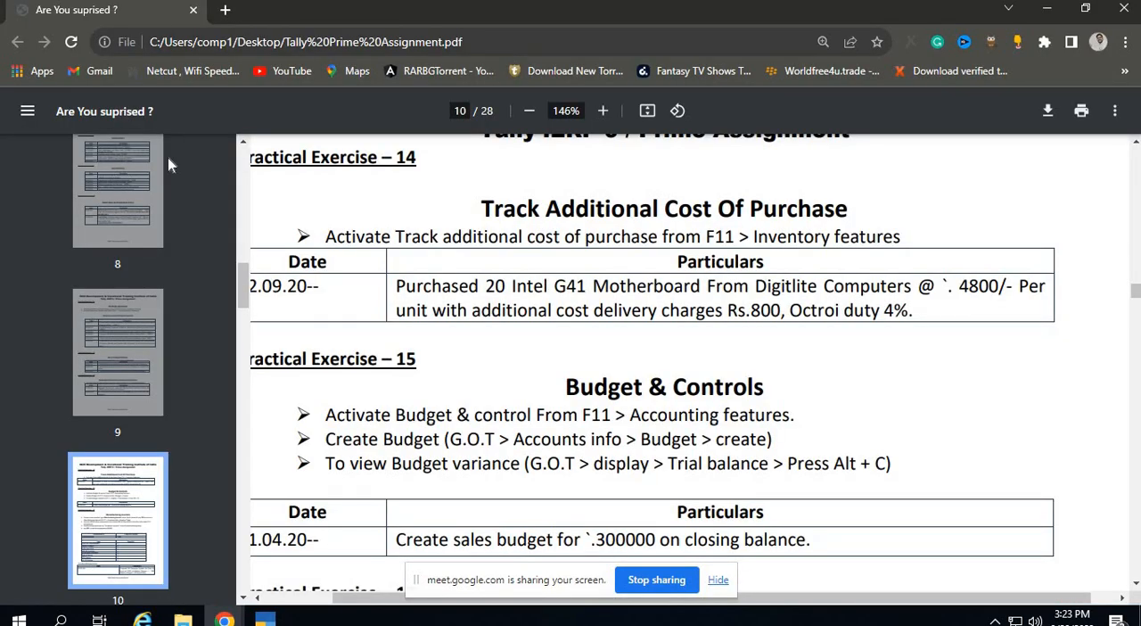
pyautogui.hotkey('alt', 'Tab')
pyautogui.write('Octro')
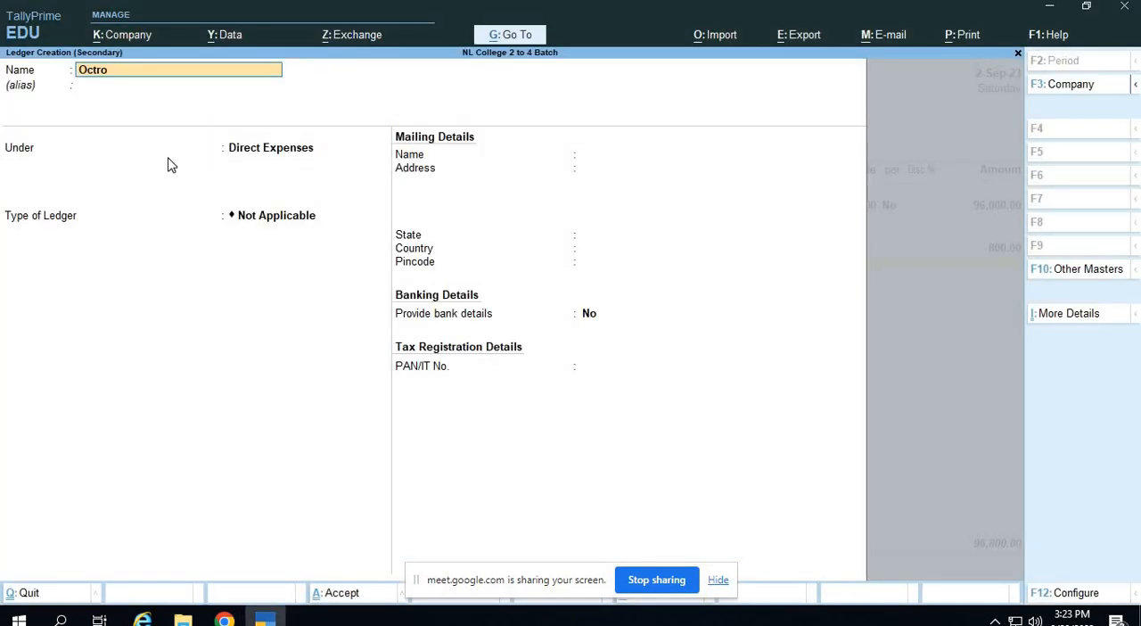
pyautogui.write('i Di')
pyautogui.write('uty')
pyautogui.press('Return')
# Keep the Octroi Duty ledger under Direct Expenses without bank details and save it.
pyautogui.press('Return')
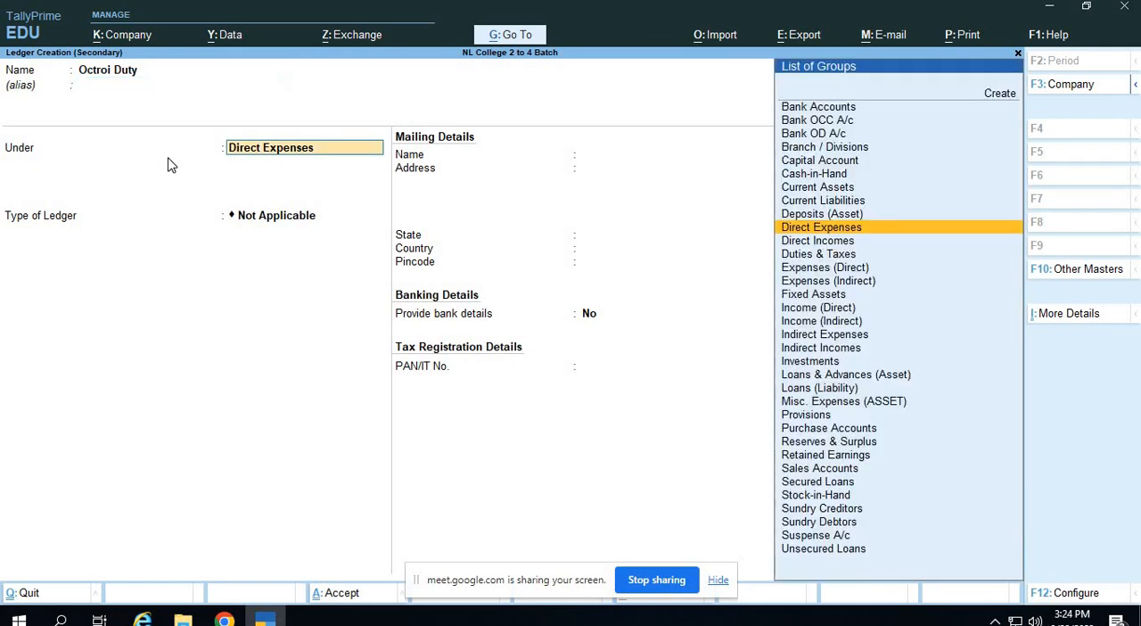
pyautogui.hotkey('alt', 'Tab')
pyautogui.hotkey('alt', 'Tab')
pyautogui.press('Return')
pyautogui.press('Return')
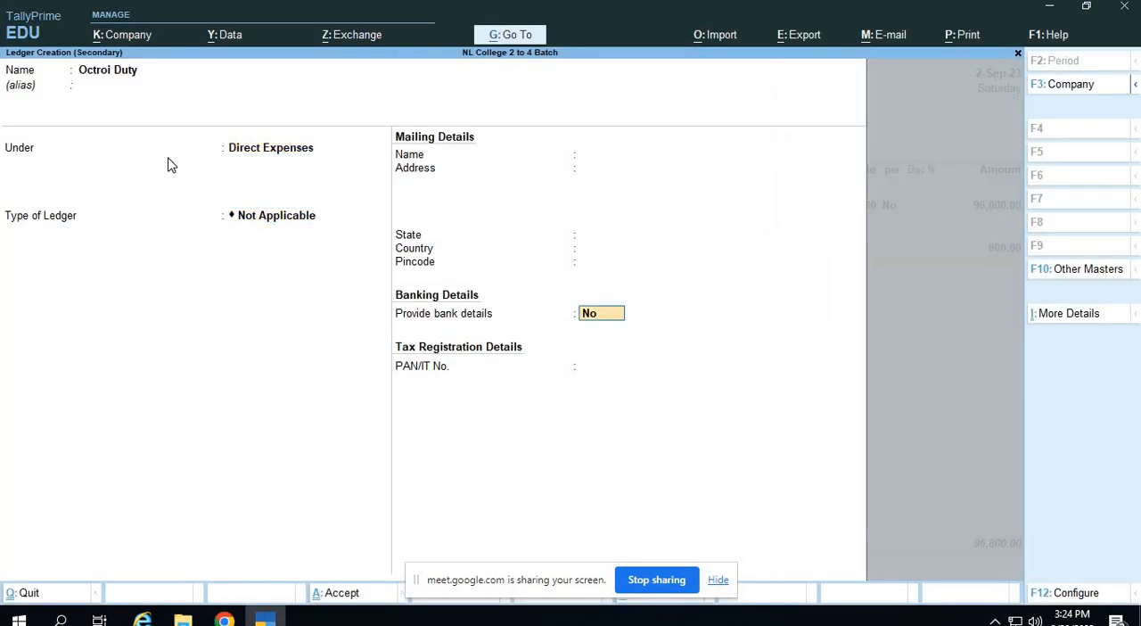
pyautogui.press('Return')
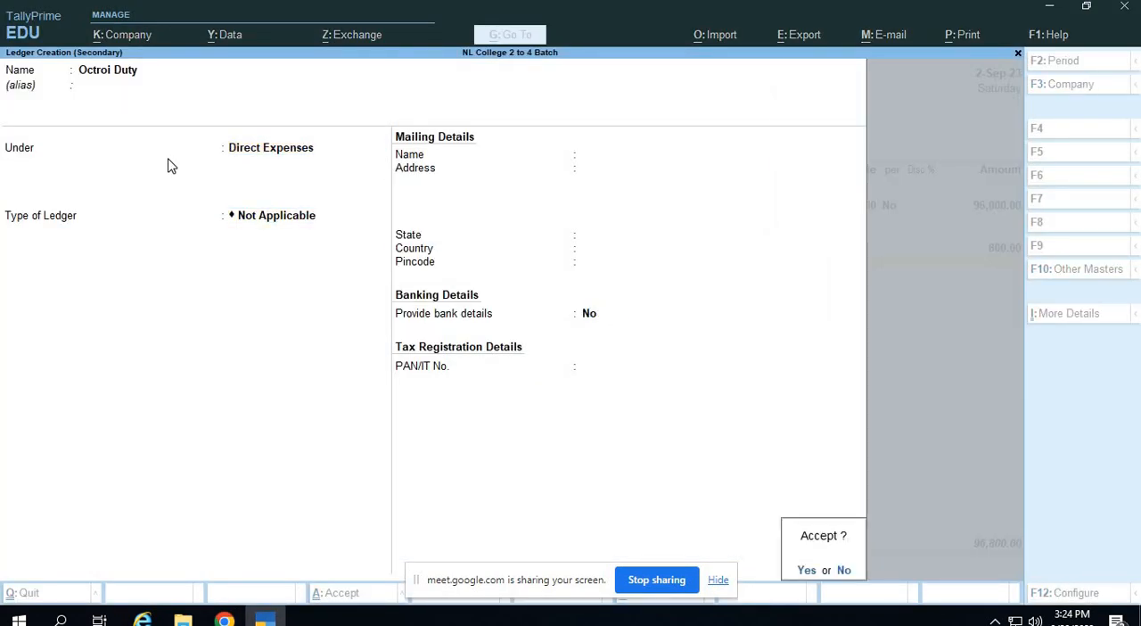
pyautogui.press('Return')
# Set the Octroi Duty rate to 4%, as given in the assignment PDF, and accept the calculated amount.
pyautogui.hotkey('alt', 'Tab')
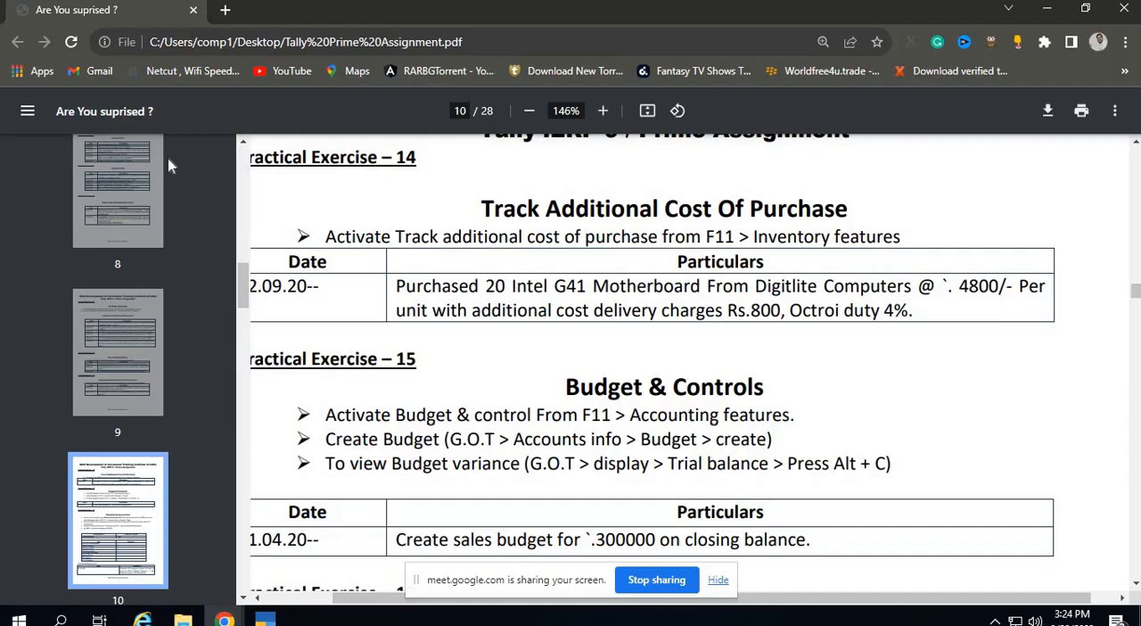
pyautogui.hotkey('alt', 'Tab')
pyautogui.write('4 %')
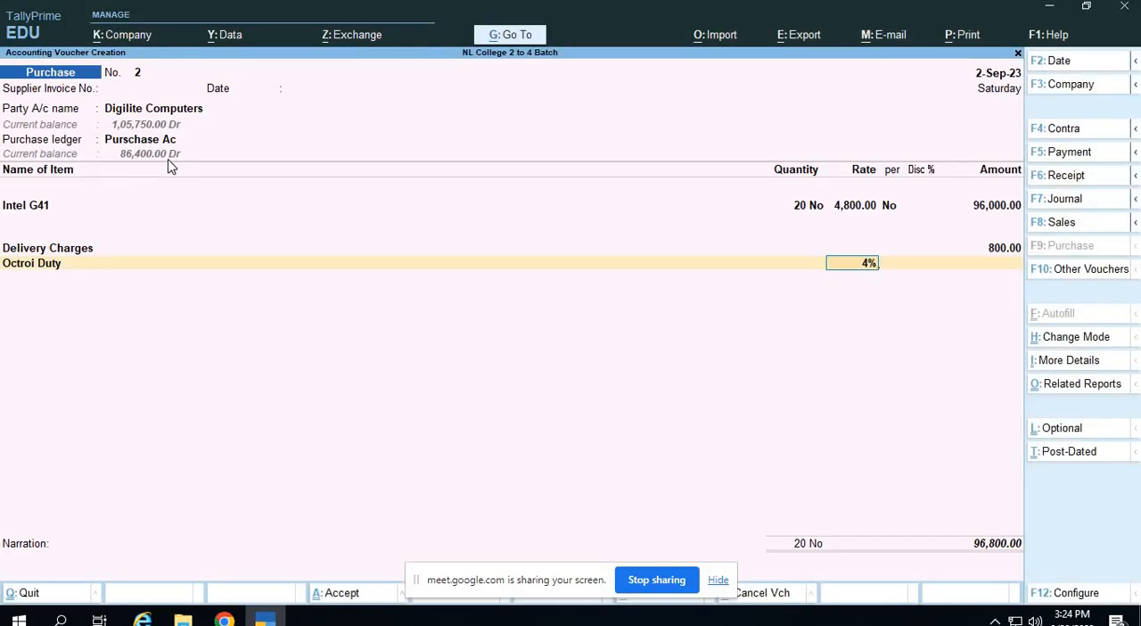
pyautogui.press('Return')
pyautogui.press('Return')
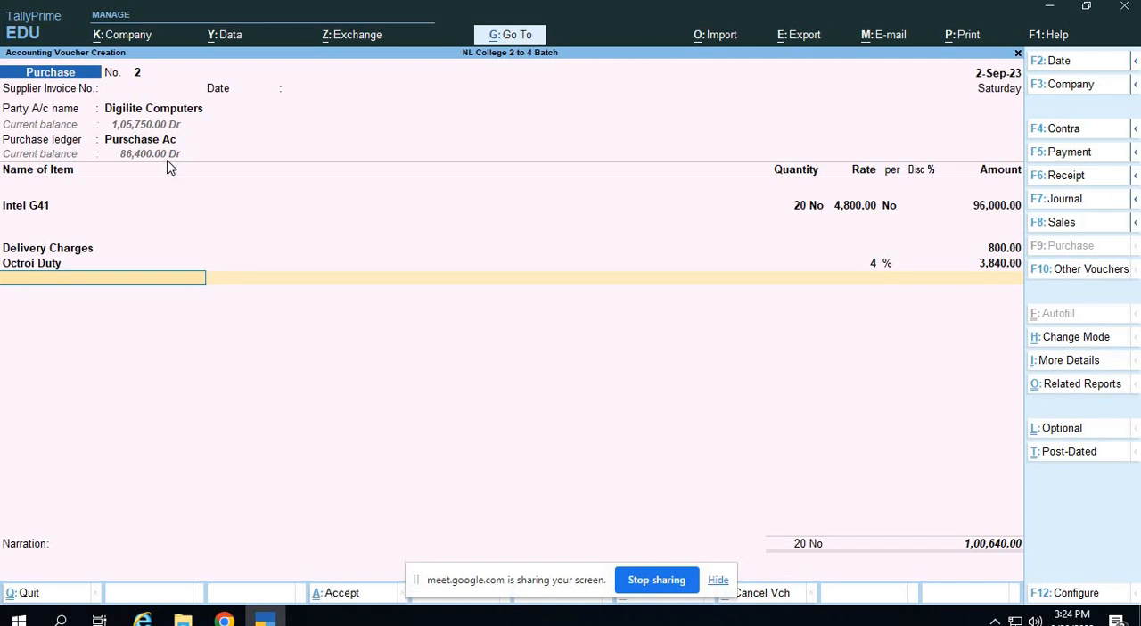
# End the charges list and accept the bill-wise details for Digilite Computers as New Ref 2 without credit days.
pyautogui.press('Return')
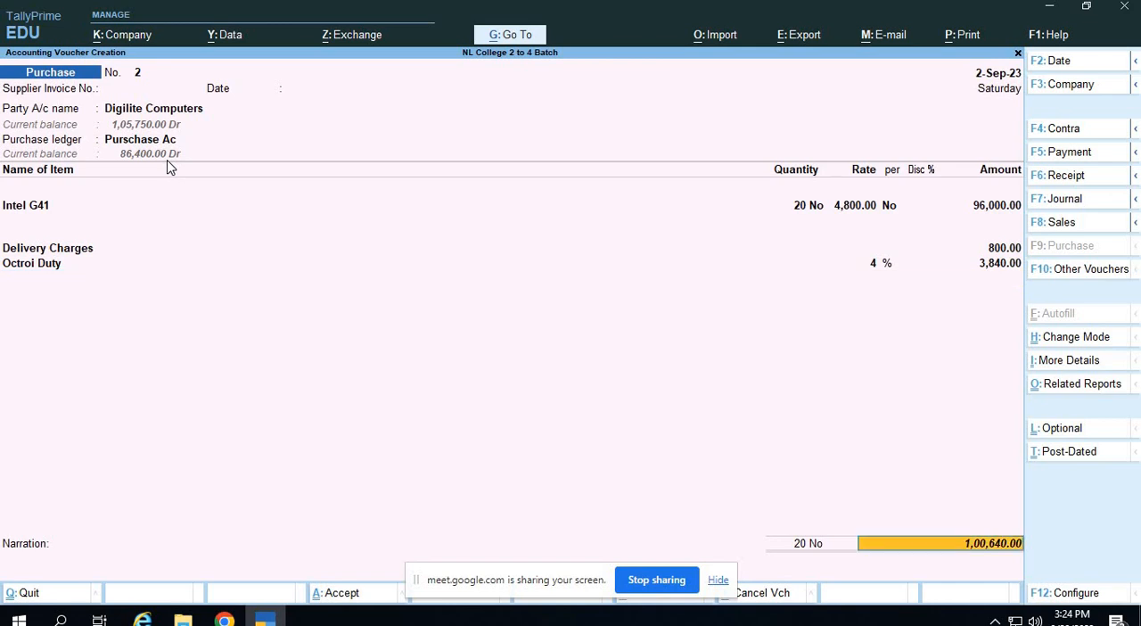
pyautogui.press('Return')
pyautogui.press('Return')
pyautogui.press('Return')
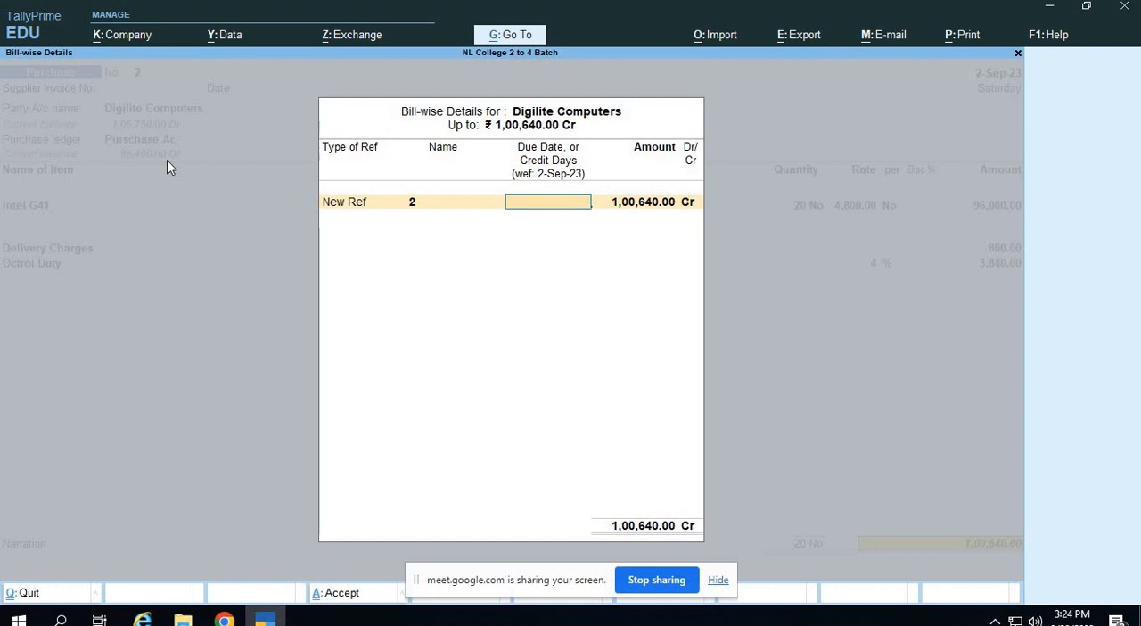
pyautogui.press('Return')
pyautogui.press('Return')
pyautogui.press('Return')
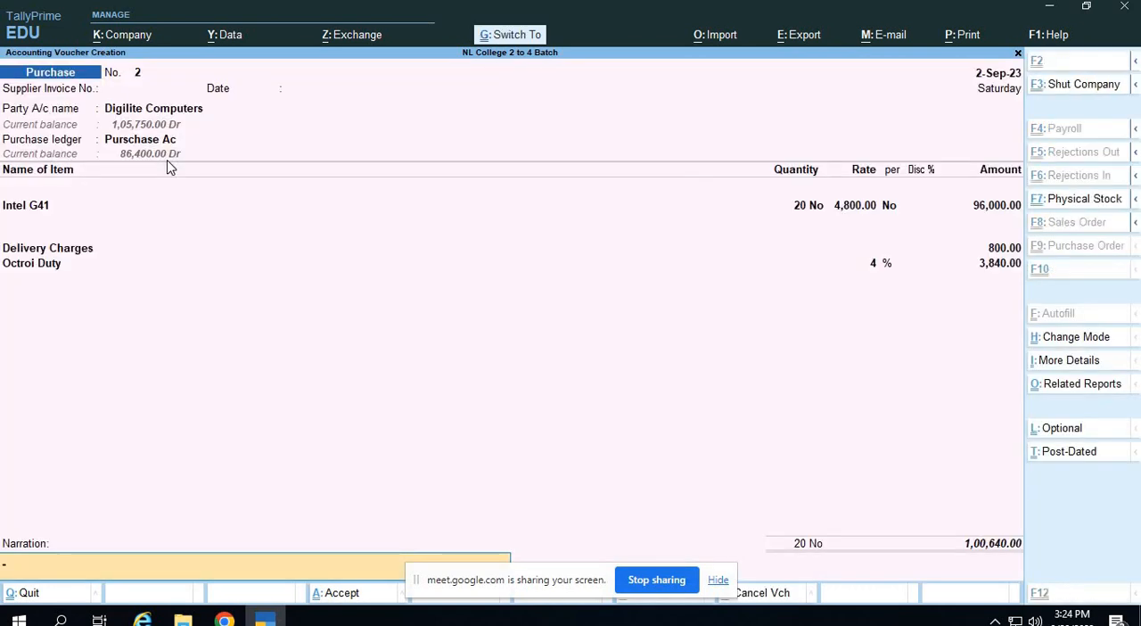
# Calculate the effective cost per motherboard as 100640/20 in the built-in calculator.
pyautogui.hotkey('ctrl', 'n')
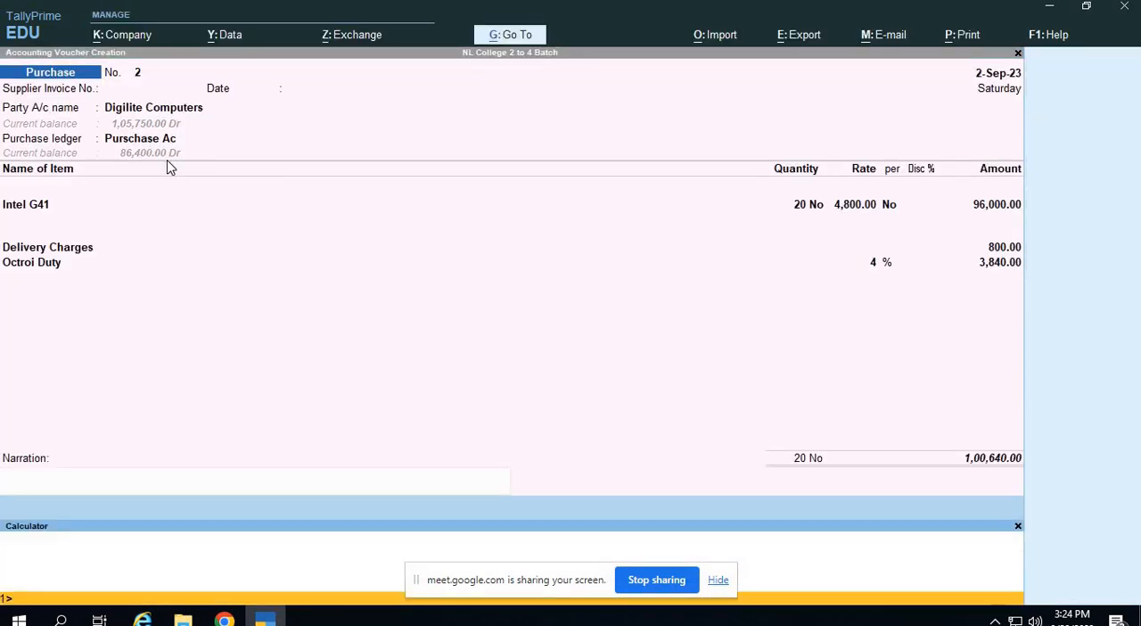
pyautogui.write('100640/20')
pyautogui.press('Return')
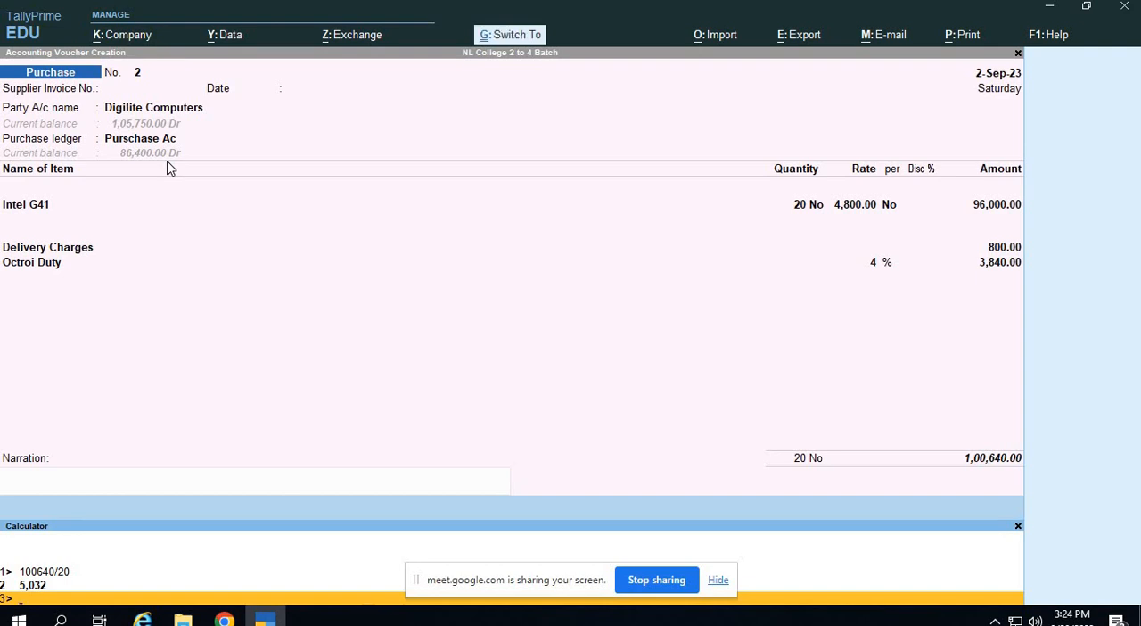
# Return from the calculator to the purchase voucher and accept the Intel G41 item allocation again.
pyautogui.click(481, 306)
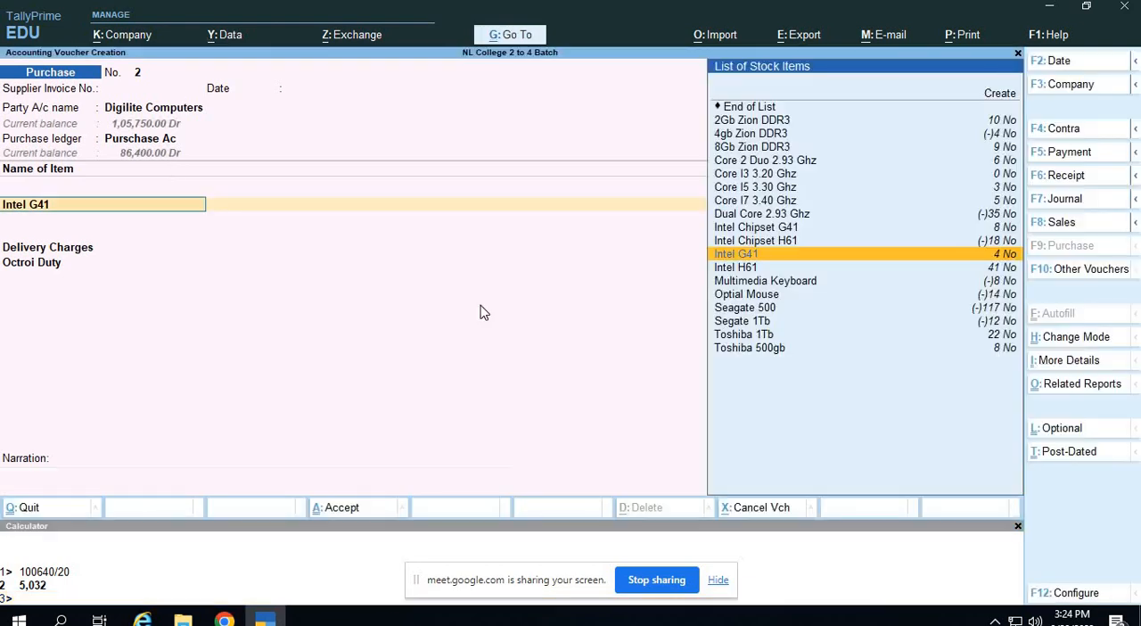
pyautogui.press('Return')
pyautogui.press('Return')
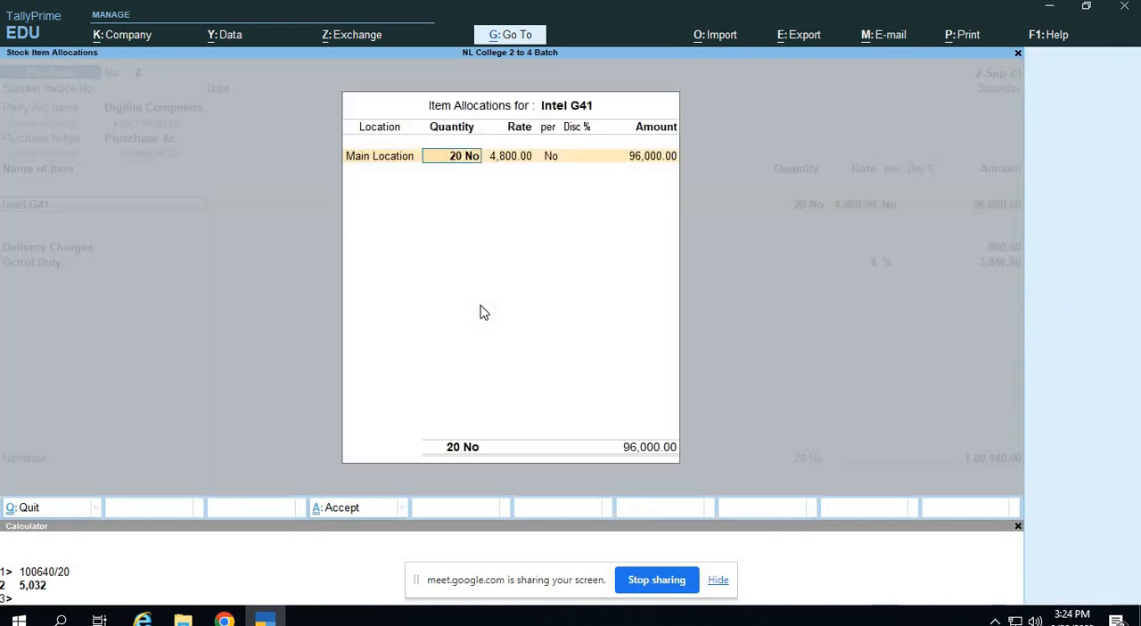
pyautogui.press('Return')
pyautogui.press('Return')
pyautogui.press('Return')
pyautogui.press('Return')
pyautogui.press('Return')
pyautogui.press('Return')
pyautogui.press('Return')
pyautogui.press('Return')
pyautogui.press('Return')
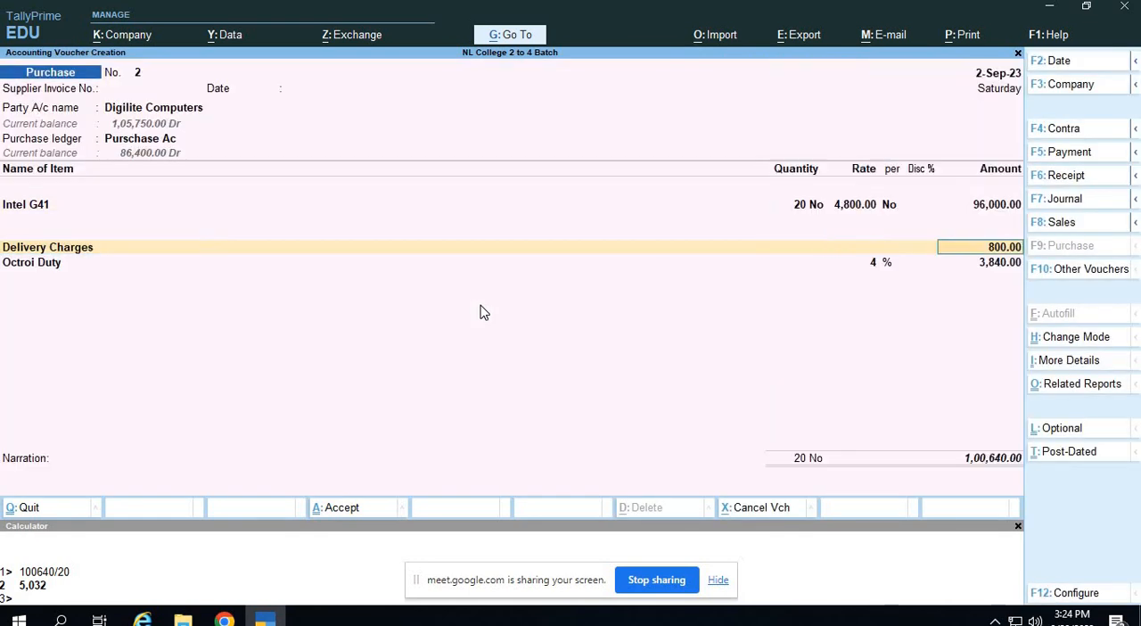
# Accept the additional charges and the New Ref 2 bill-wise details again to reach the voucher's narration.
pyautogui.press('Return')
pyautogui.press('Return')
pyautogui.press('Return')
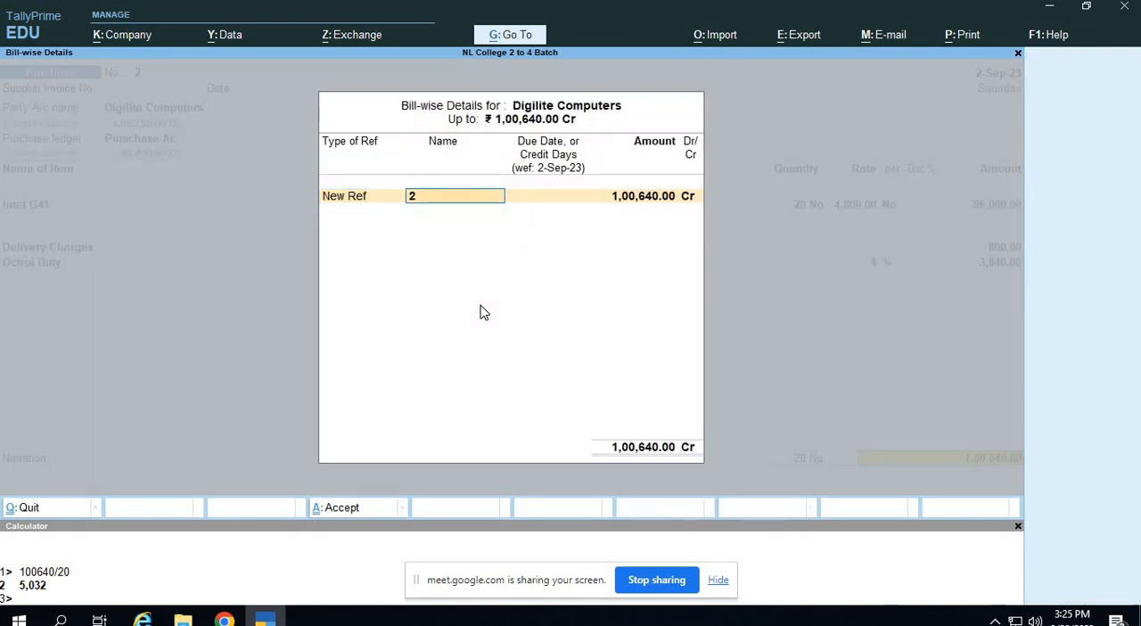
pyautogui.press('Return')
pyautogui.press('Return')
pyautogui.press('Return')
pyautogui.press('Return')
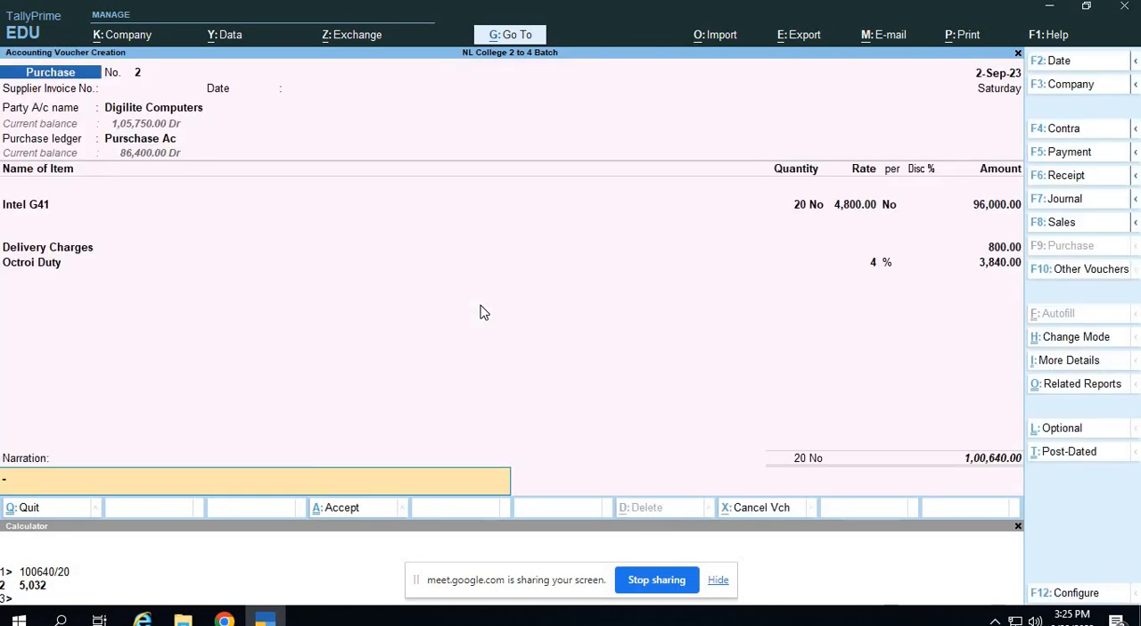
# Enter the narration "Being Goods Purchased on Additional Charges" and save the purchase voucher.
pyautogui.write('Being Goods Purchased a')
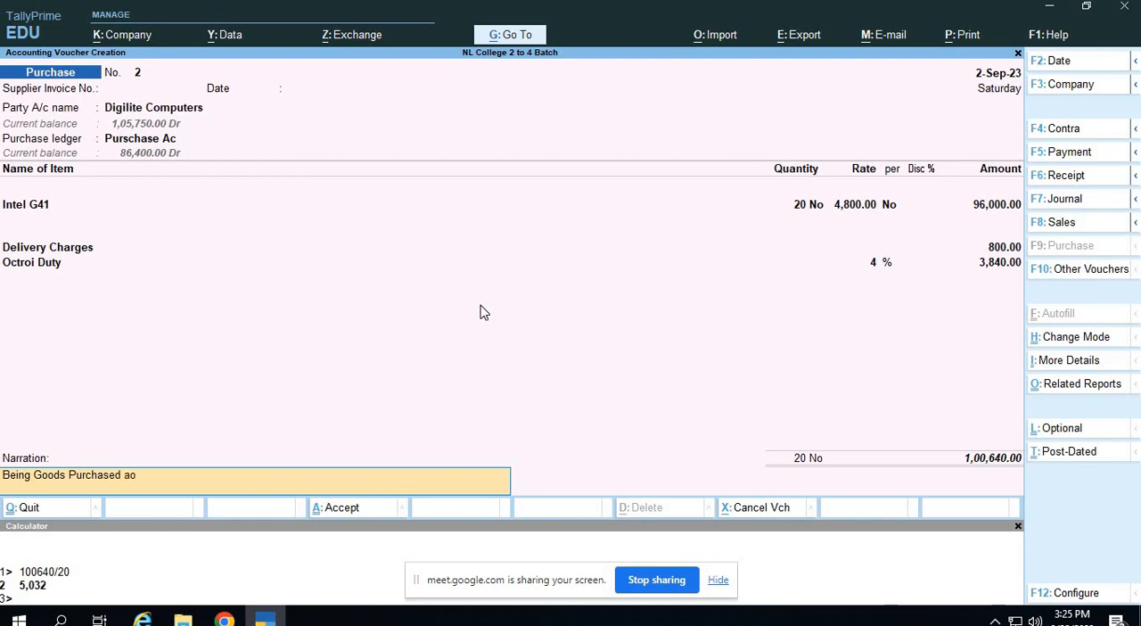
pyautogui.write('o')
pyautogui.press('BackSpace')
pyautogui.press('BackSpace')
pyautogui.write('on Additional Charges')
pyautogui.press('Return')
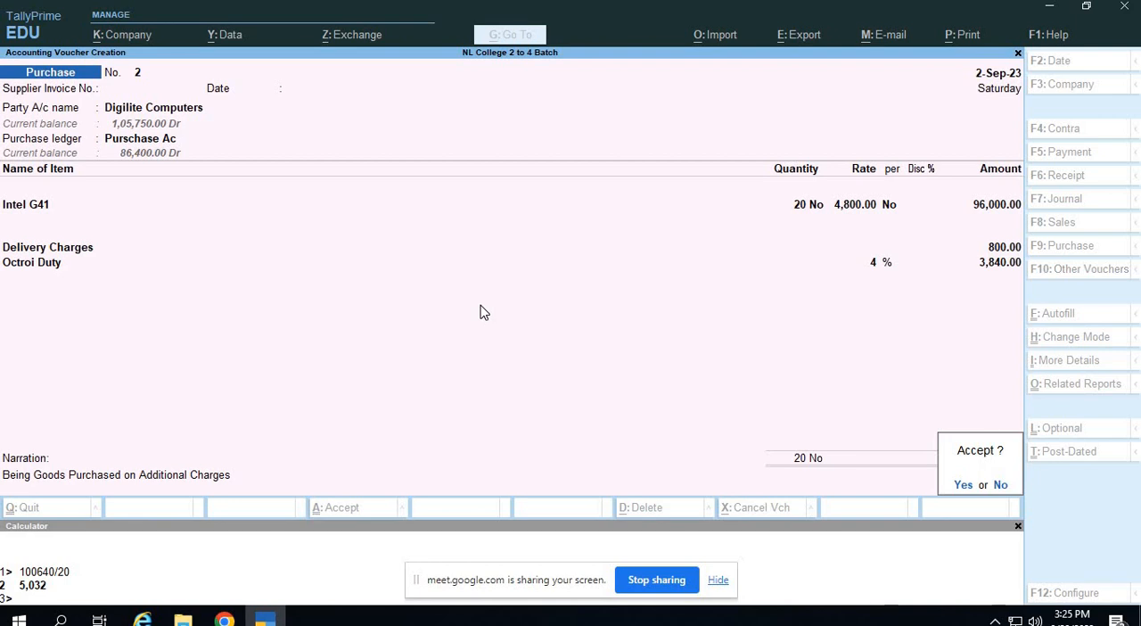
pyautogui.press('y')
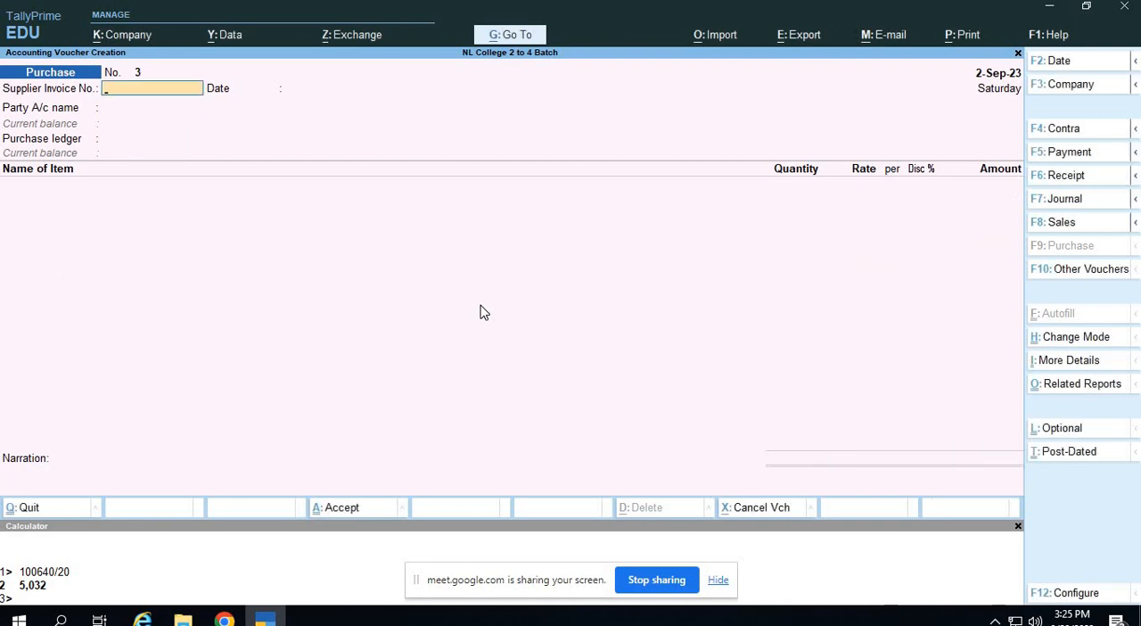
# Check the sales budget exercise in the assignment PDF, and open the creation of a new Budget master in TallyPrime.
pyautogui.hotkey('alt', 'Tab')
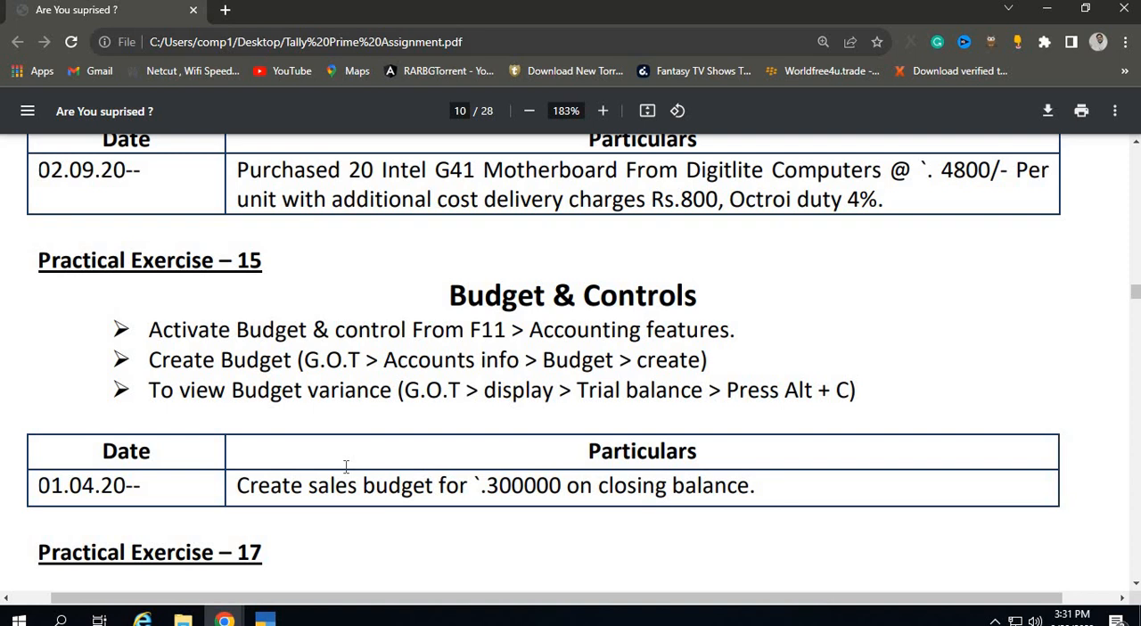
pyautogui.click(269, 618)
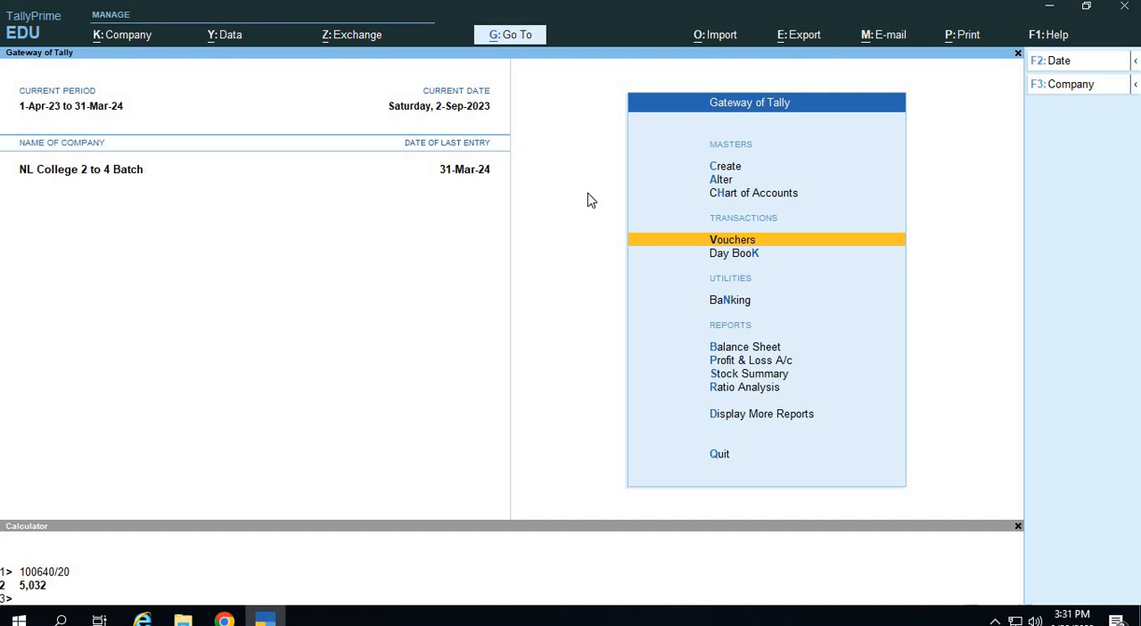
pyautogui.press('Up')
pyautogui.press('Up')
pyautogui.press('Up')
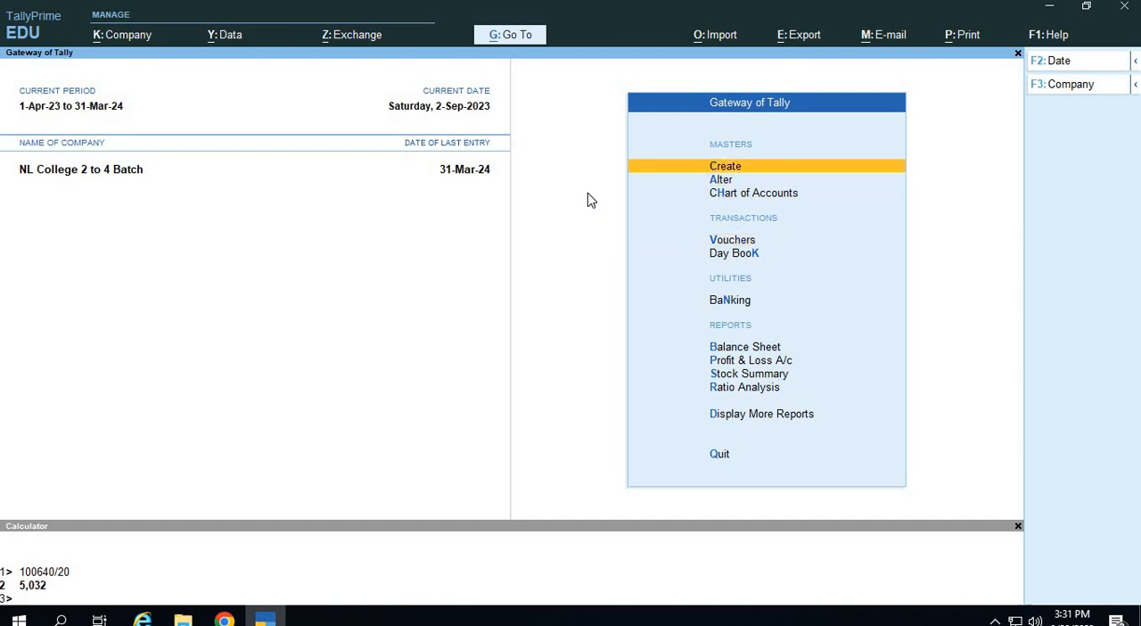
pyautogui.press('Return')
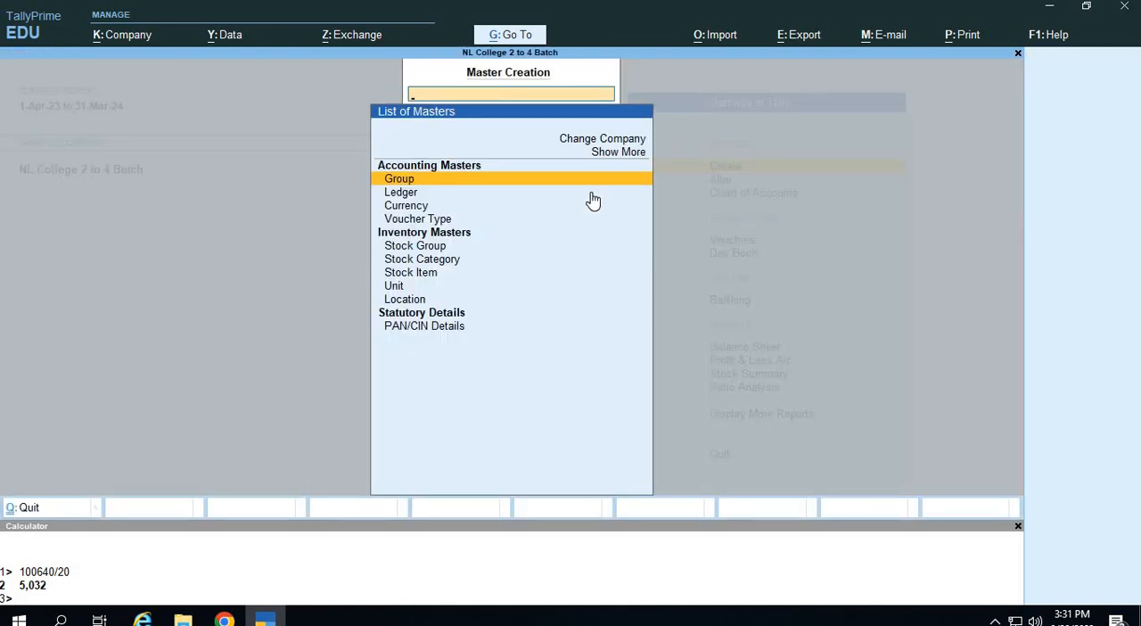
pyautogui.press('Up')
pyautogui.press('Return')
pyautogui.press('Down')
pyautogui.press('Down')
pyautogui.press('Down')
pyautogui.press('Down')
pyautogui.press('Down')
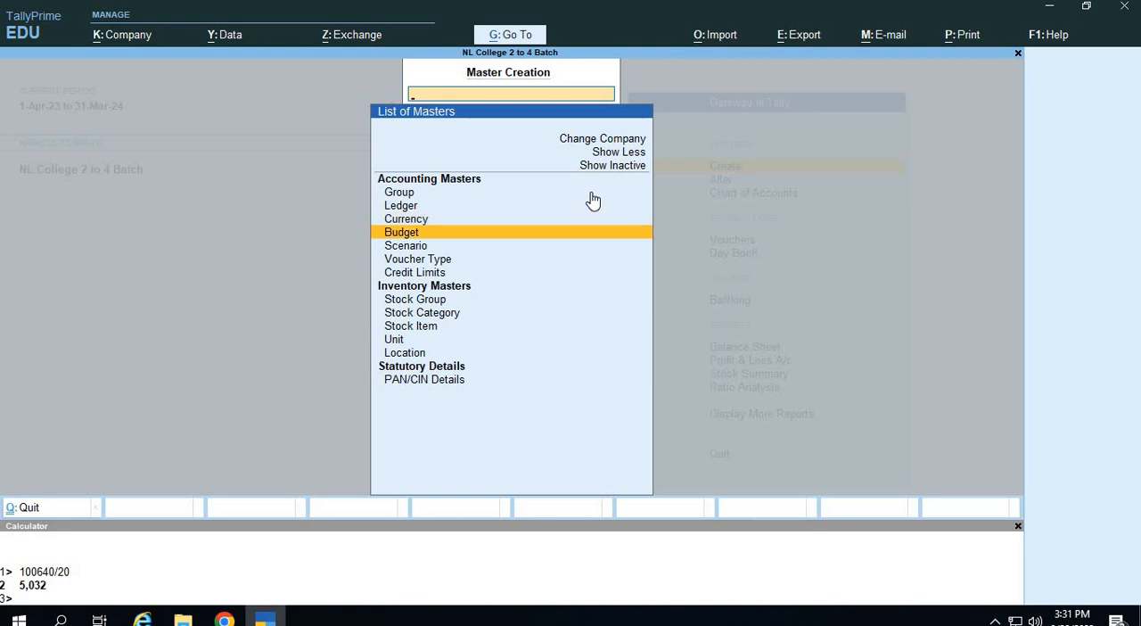
pyautogui.press('Return')
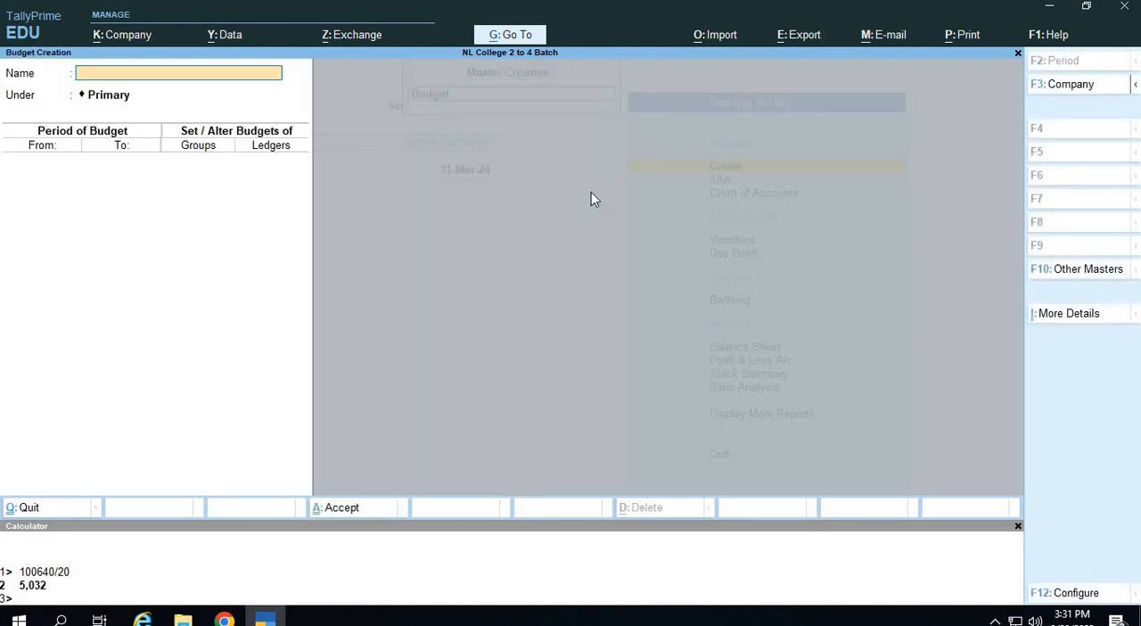
# Enter a name for the budget, keep it under Primary, and set its period from 1-Apr-23 to 31-Mar-24.
pyautogui.write('Raj Budget')
pyautogui.press('Return')
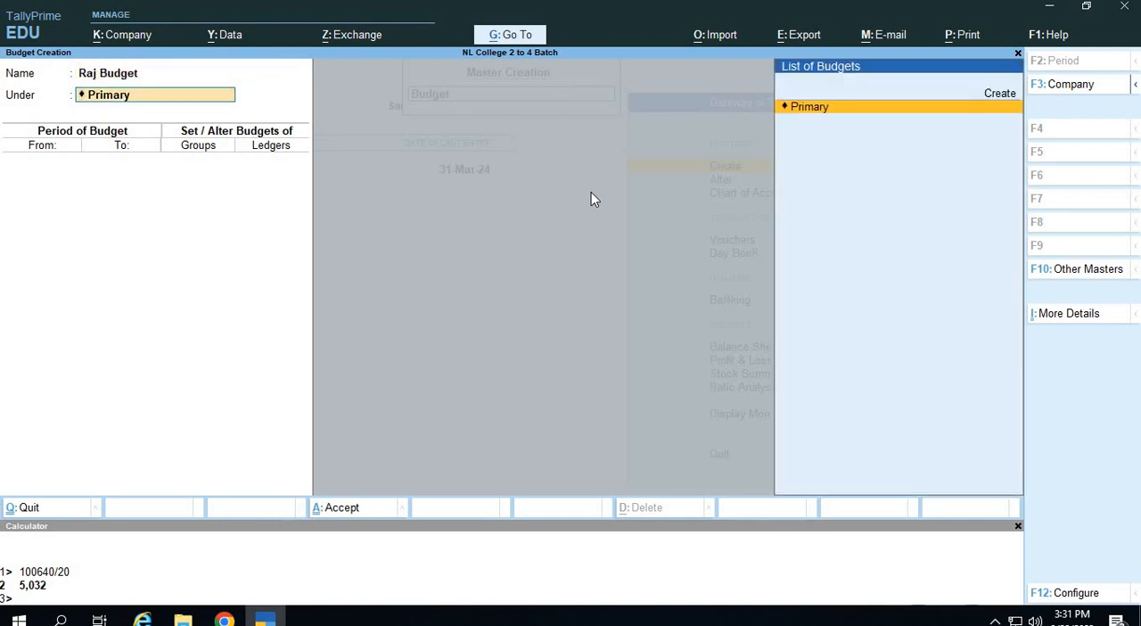
pyautogui.press('Return')
pyautogui.write('1.')
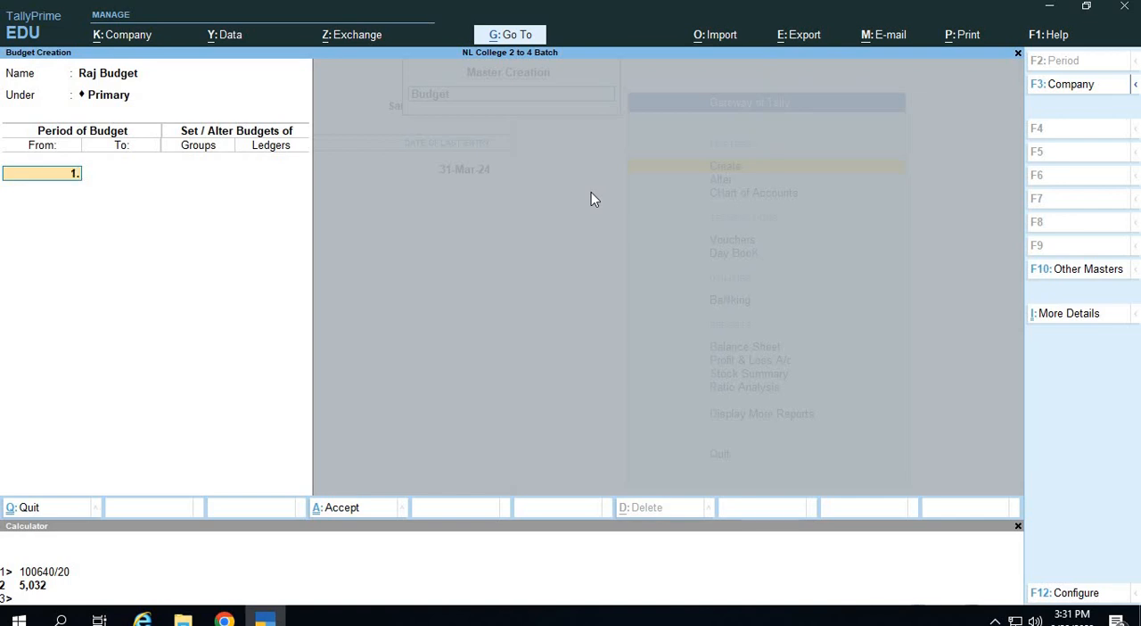
pyautogui.press('Return')
pyautogui.write('313')
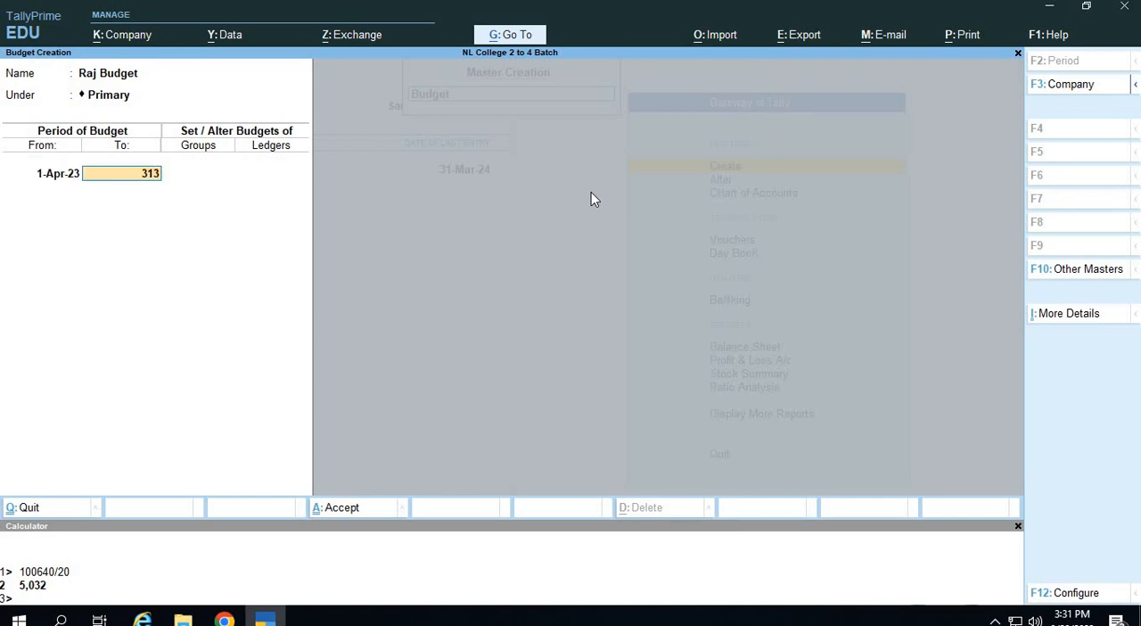
pyautogui.press('BackSpace')
pyautogui.write('-3')
pyautogui.press('Return')
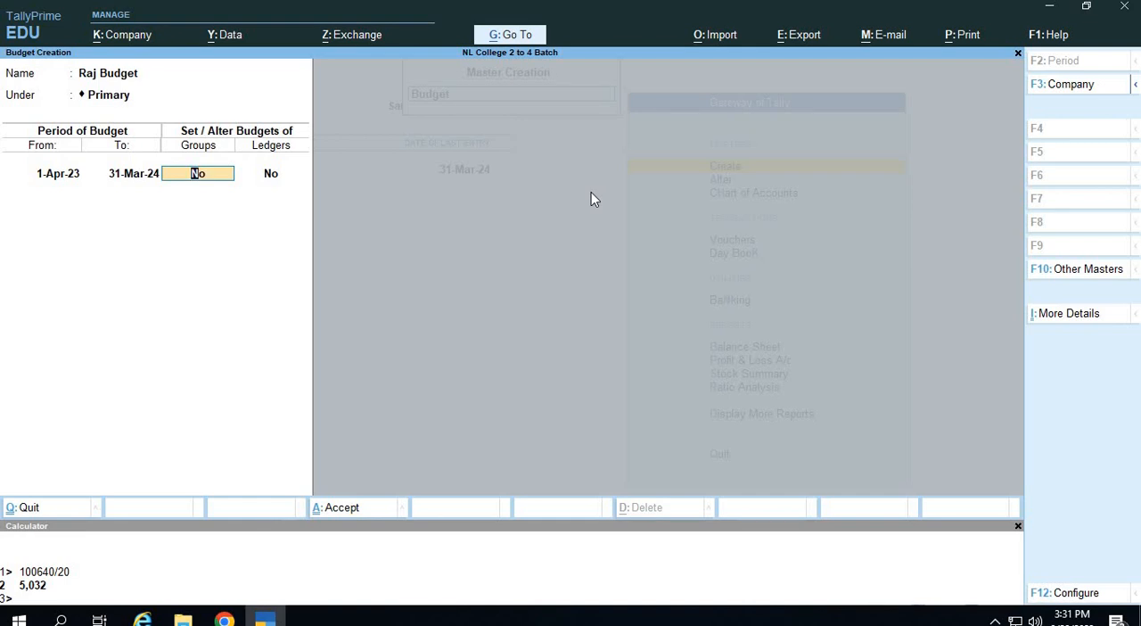
# Rename the budget as "Yearly Budget".
pyautogui.press('BackSpace')
pyautogui.press('BackSpace')
pyautogui.press('BackSpace')
pyautogui.press('BackSpace')
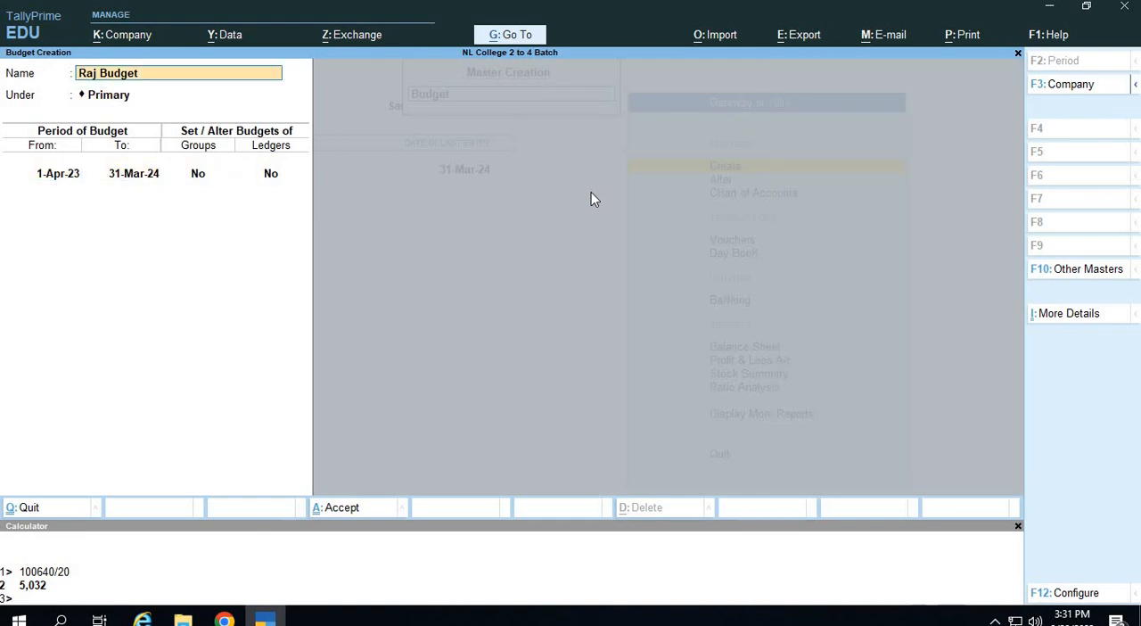
pyautogui.write('Yearly Budget')
pyautogui.press('Return')
pyautogui.press('Return')
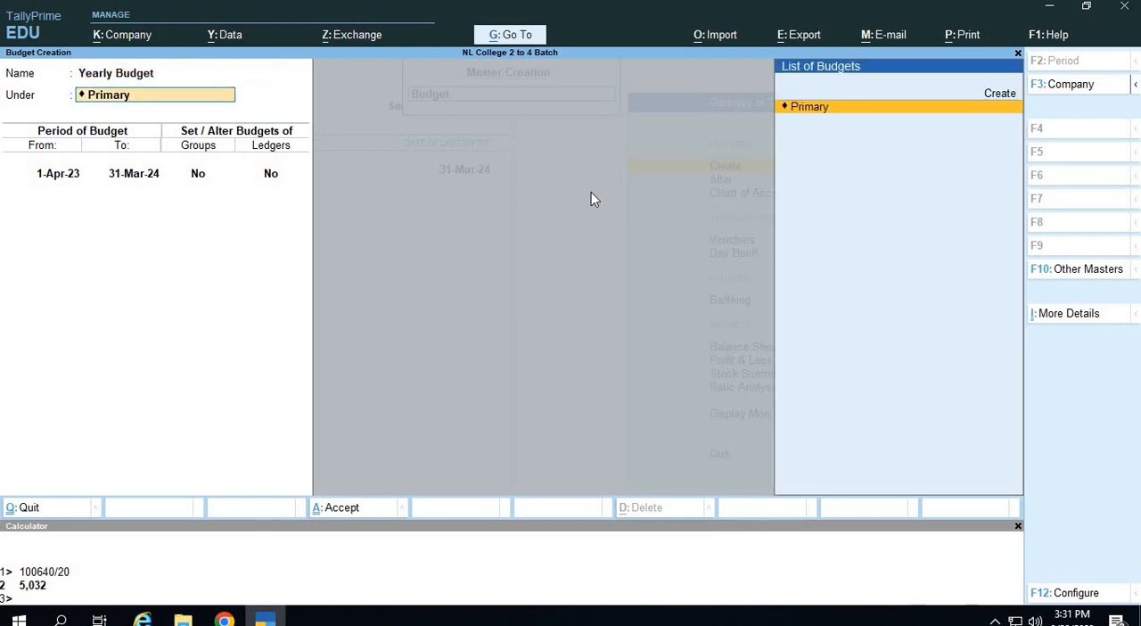
# Keep the Primary parent, the period and Groups set to No, and set Ledgers to Yes to open the ledger budgets.
pyautogui.press('Return')
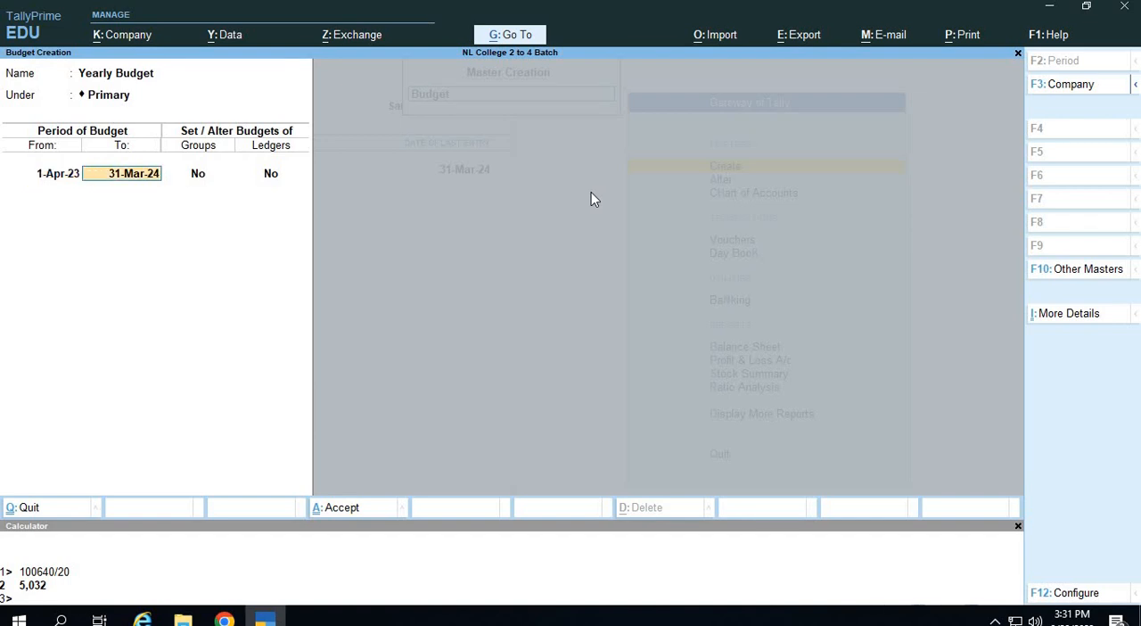
pyautogui.press('Return')
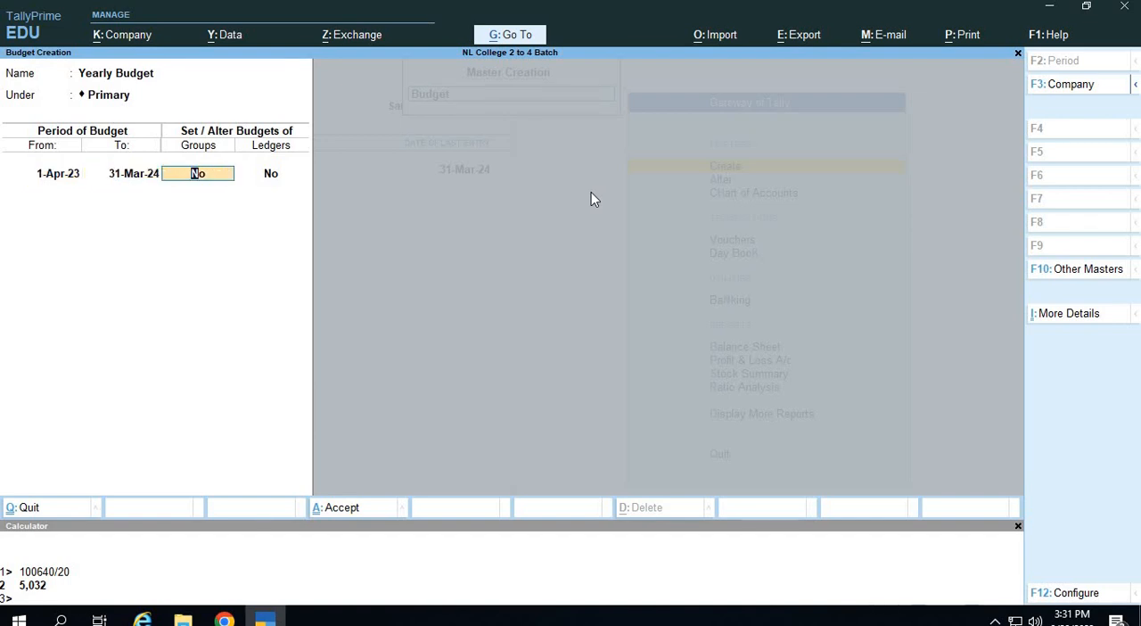
pyautogui.press('Return')
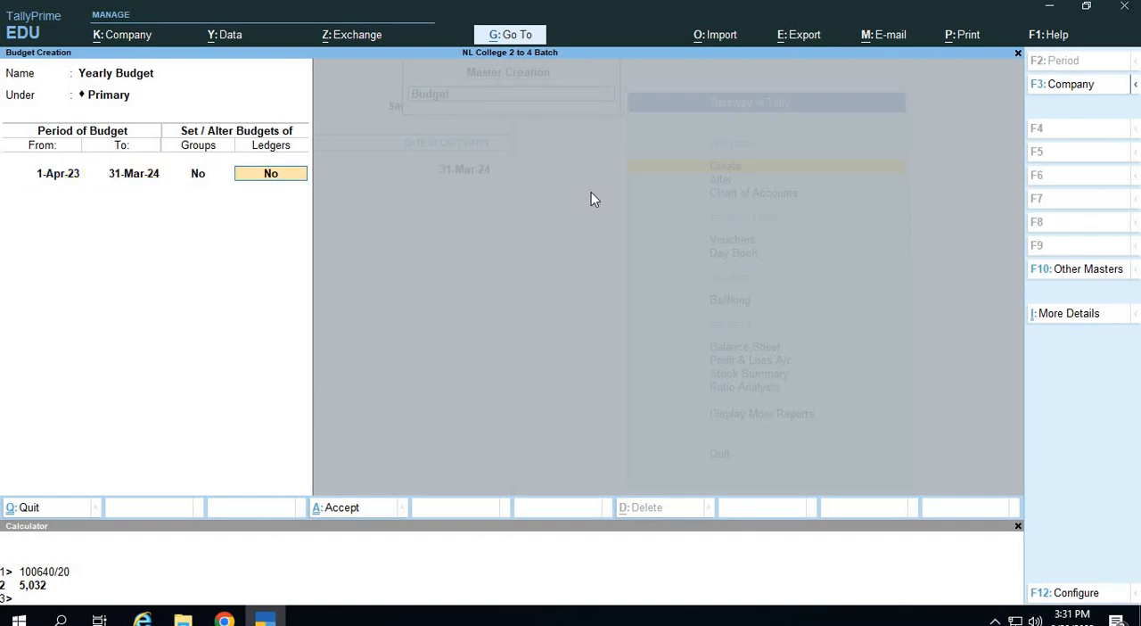
pyautogui.write('yes')
pyautogui.press('Return')
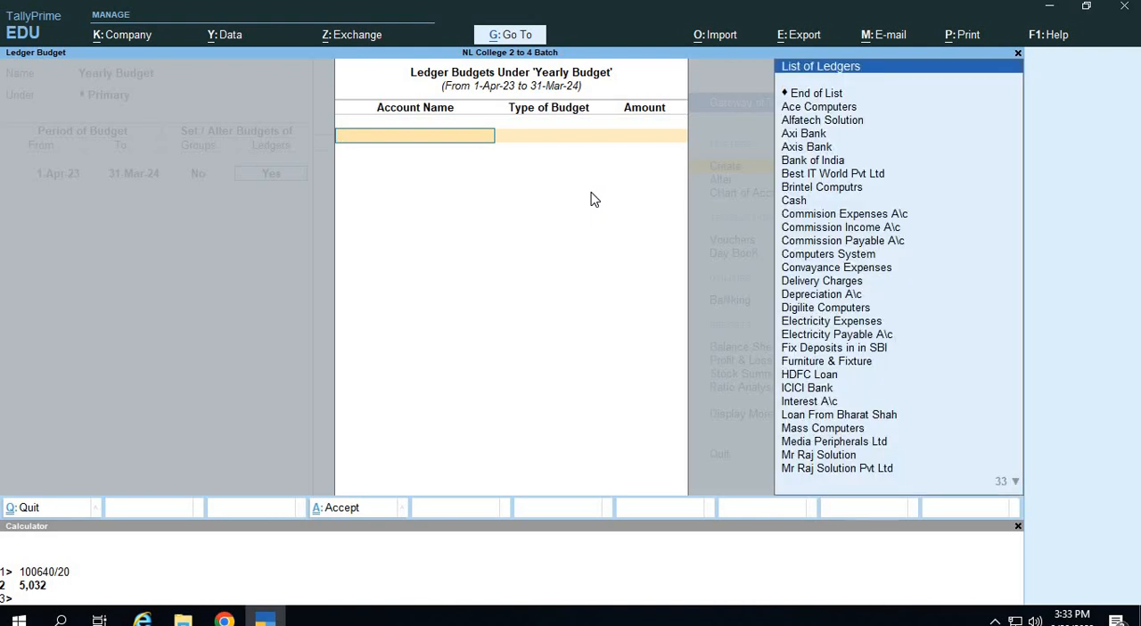
# Add a ledger budget for Axi Bank, On Closing Balance, with an amount of 5,00,000.
pyautogui.press('Down')
pyautogui.press('Down')
pyautogui.press('Down')
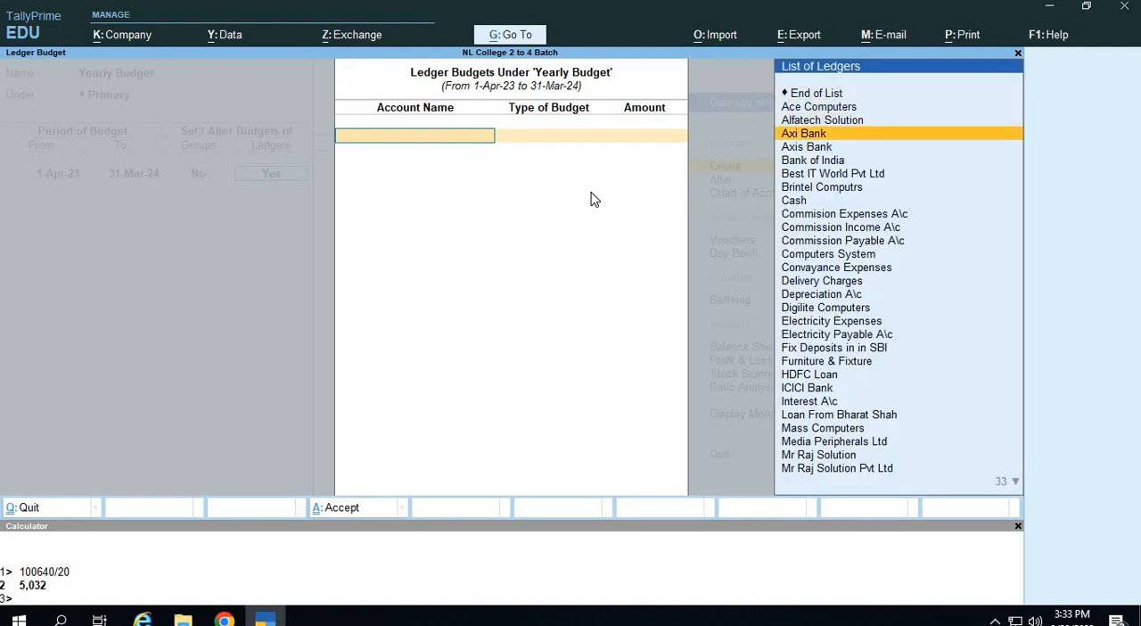
pyautogui.press('Return')
pyautogui.press('Down')
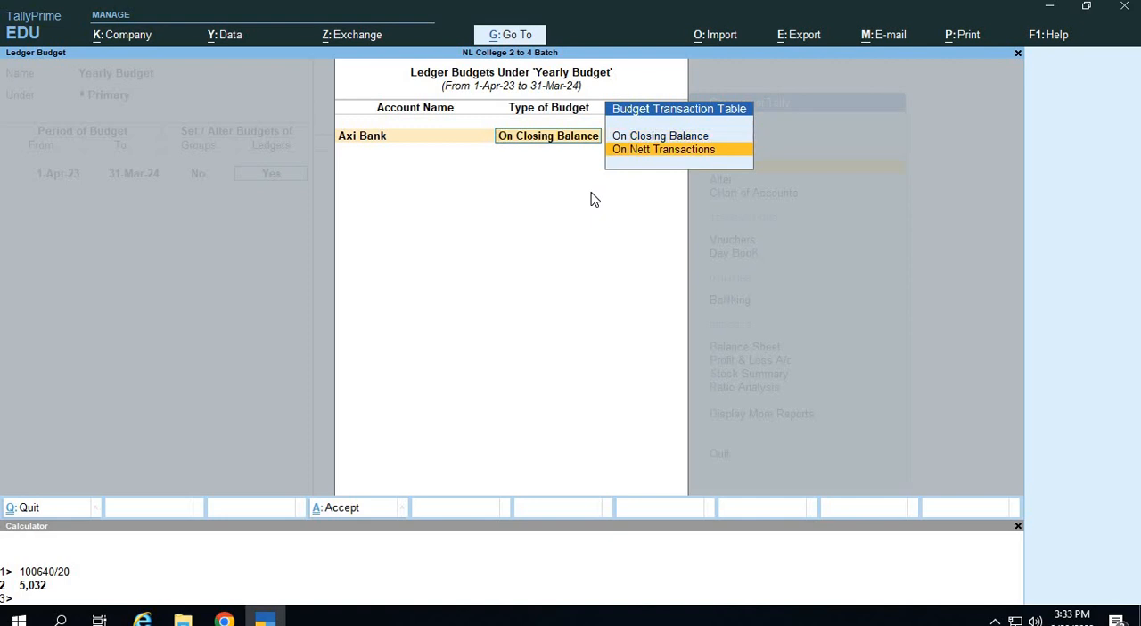
pyautogui.press('Up')
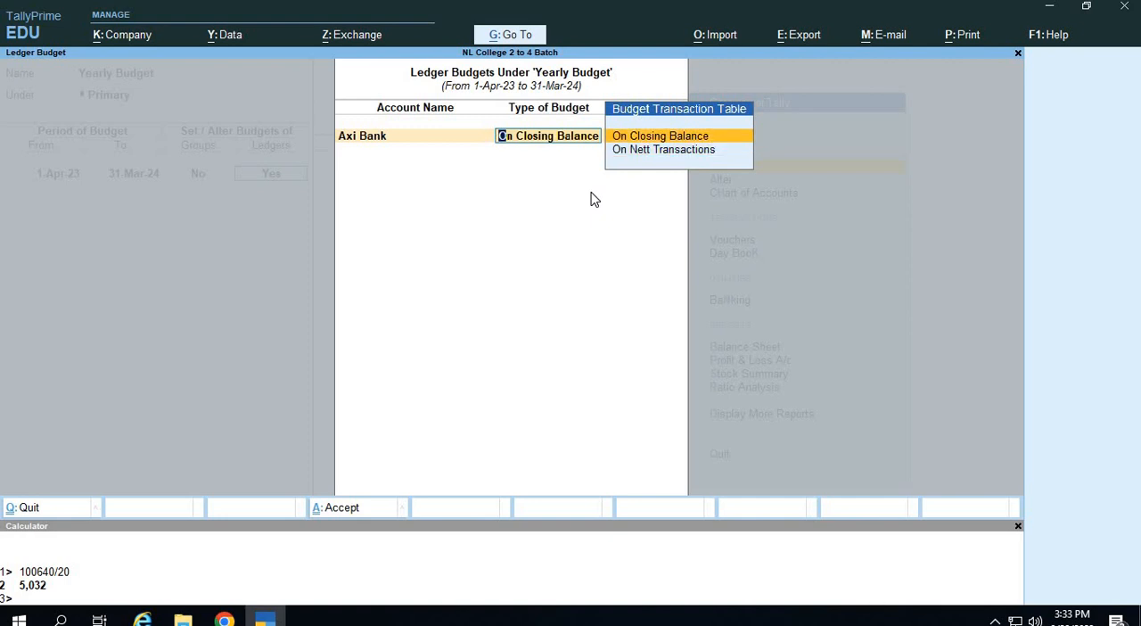
pyautogui.press('Down')
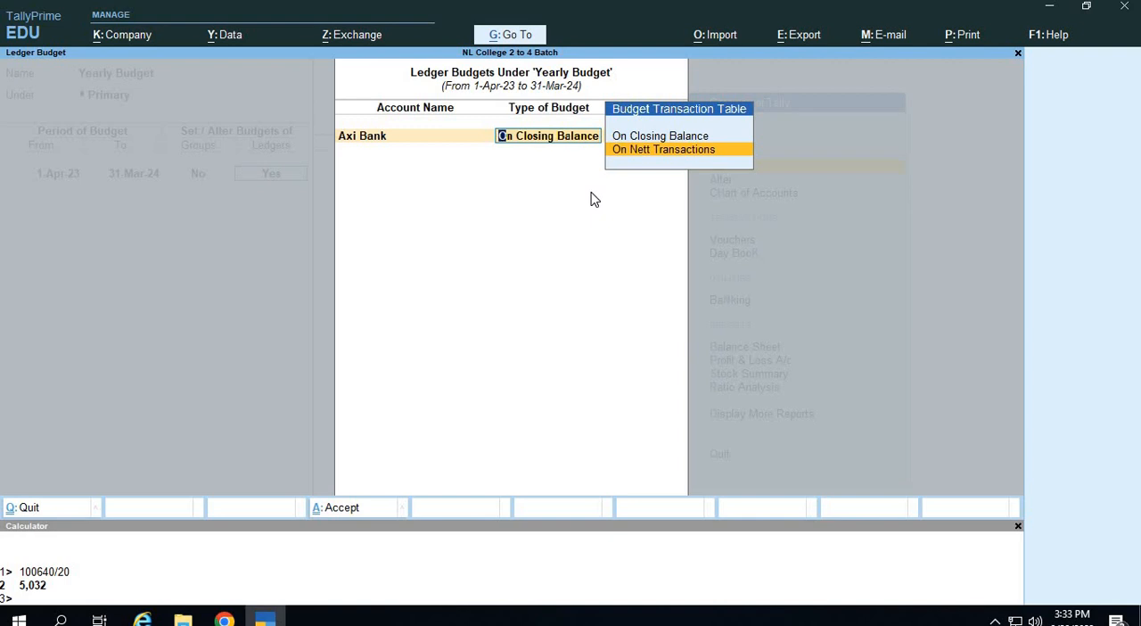
pyautogui.press('Up')
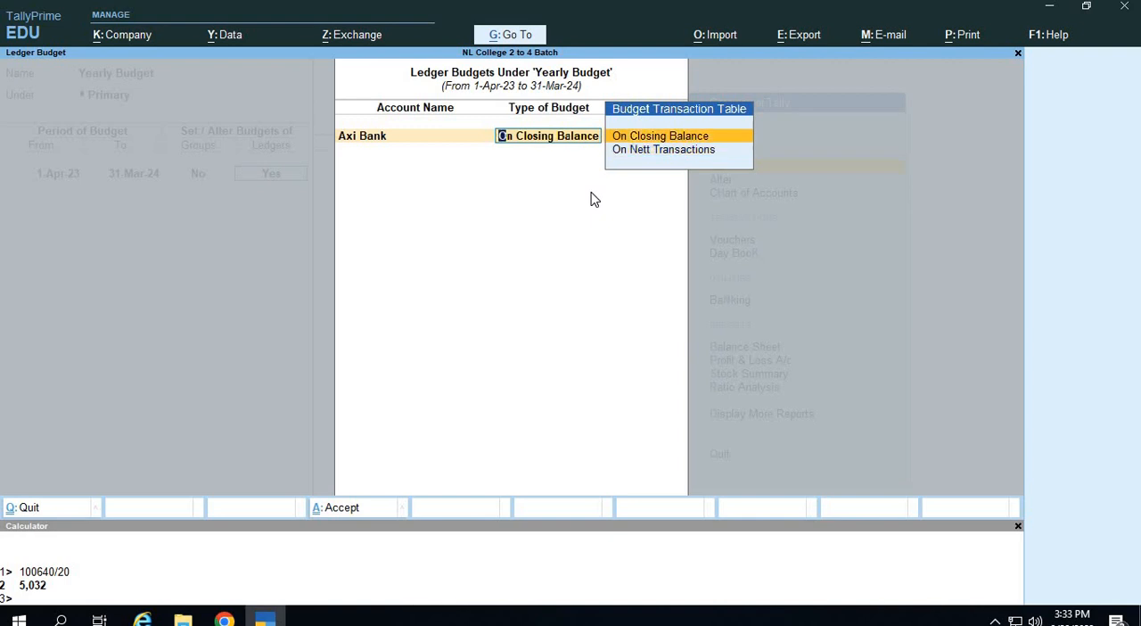
pyautogui.press('Down')
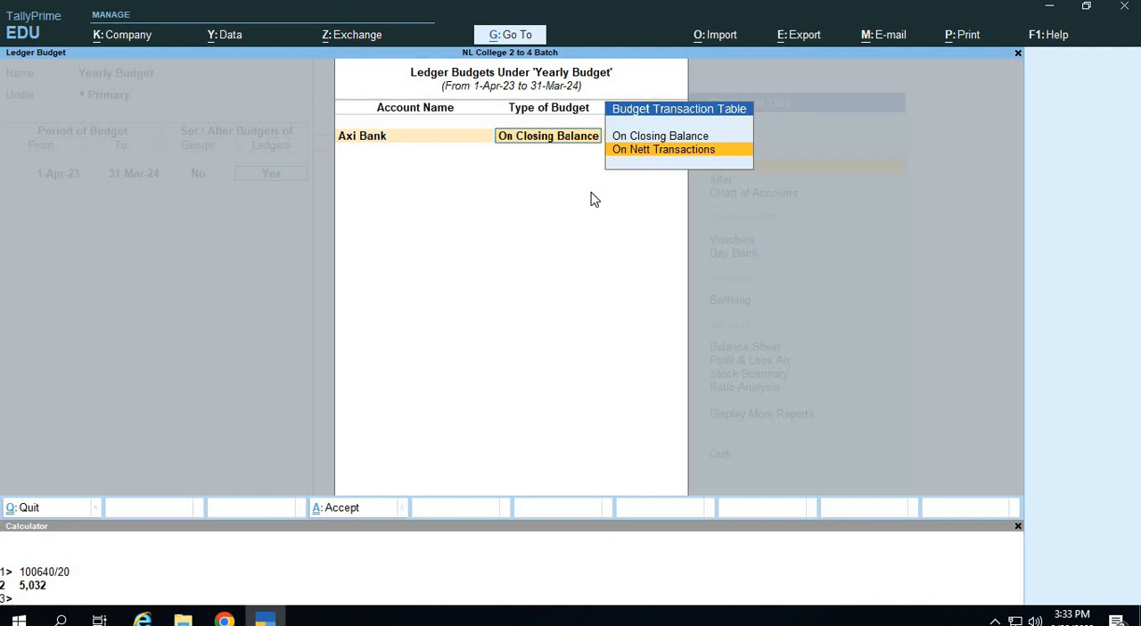
pyautogui.press('Up')
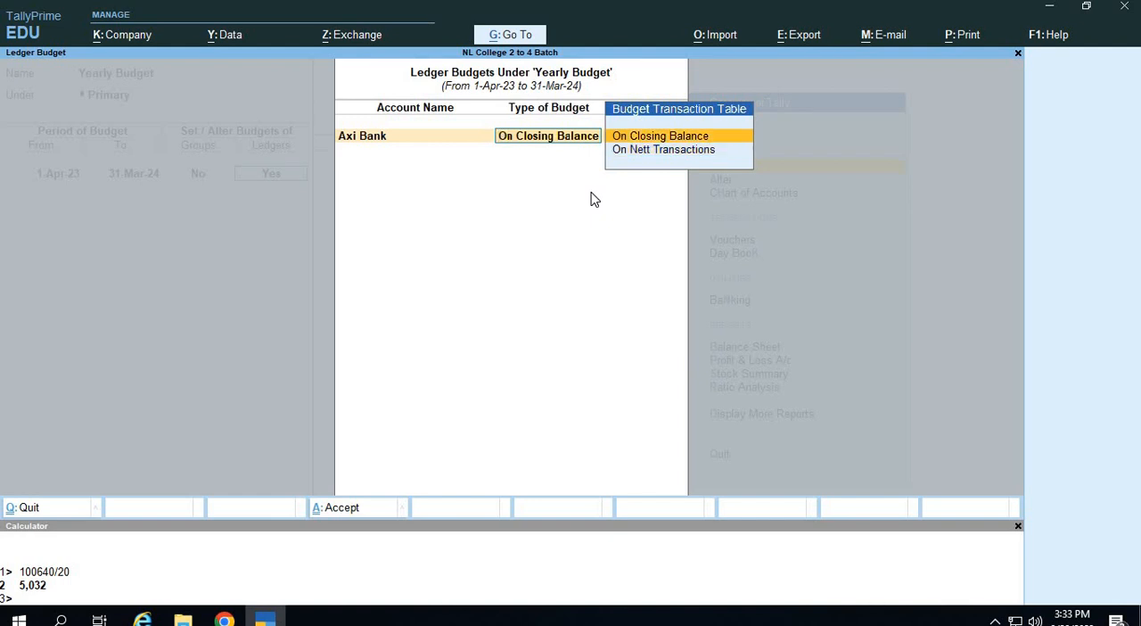
pyautogui.press('Return')
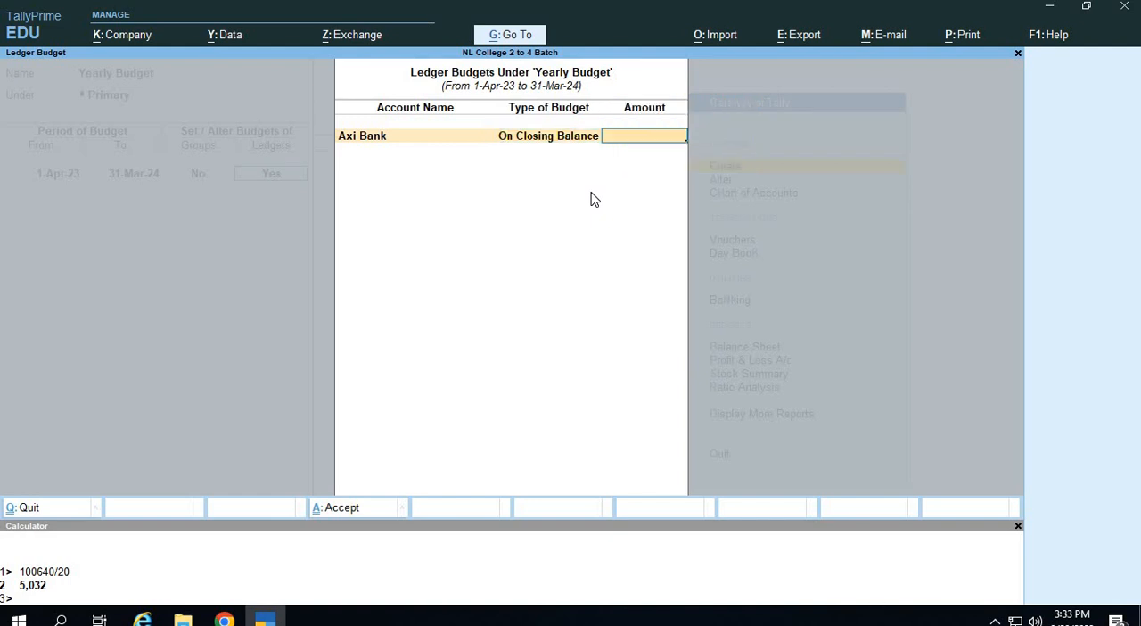
pyautogui.write('500000')
pyautogui.press('Return')
# Add a ledger budget for Cash, On Closing Balance, with an amount of 1,50,000.
pyautogui.write('Cas')
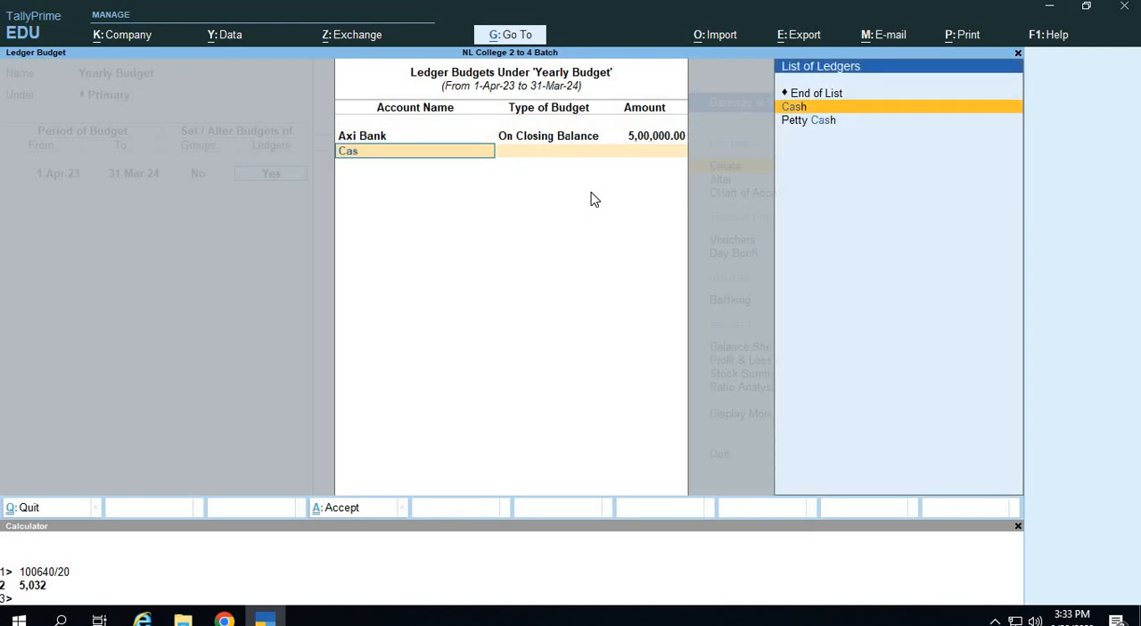
pyautogui.press('Return')
pyautogui.press('Return')
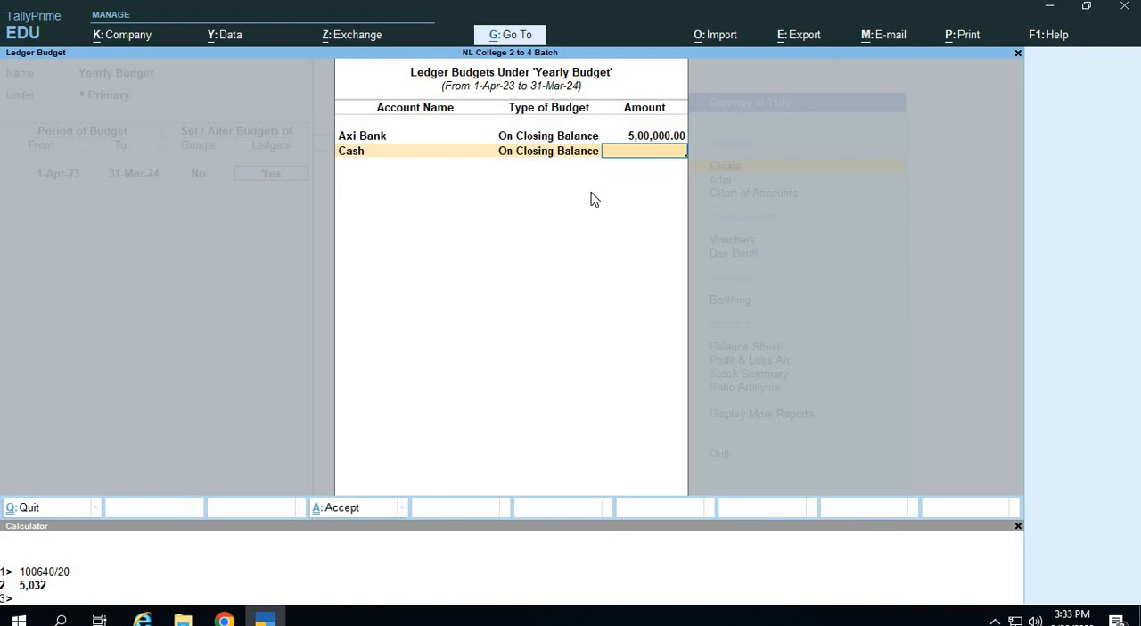
pyautogui.write('1,50,00')
pyautogui.write('0000')
pyautogui.press('Return')
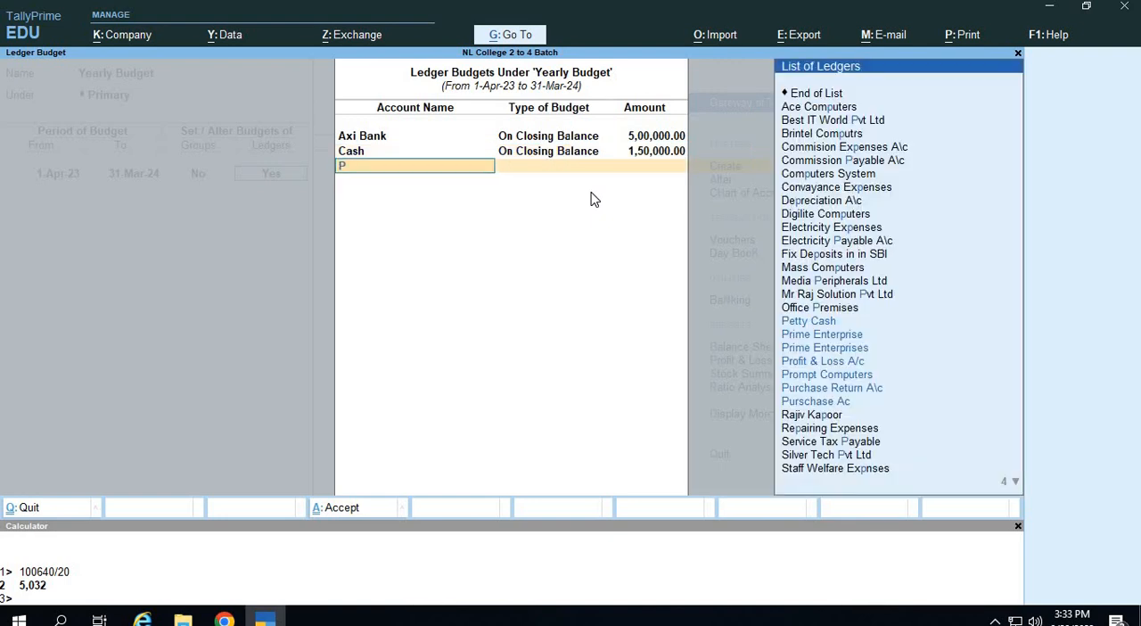
# Add a ledger budget for Petty Cash, On Closing Balance, with an amount of 50,000.
pyautogui.write('Pet')
pyautogui.press('Return')
pyautogui.press('Return')
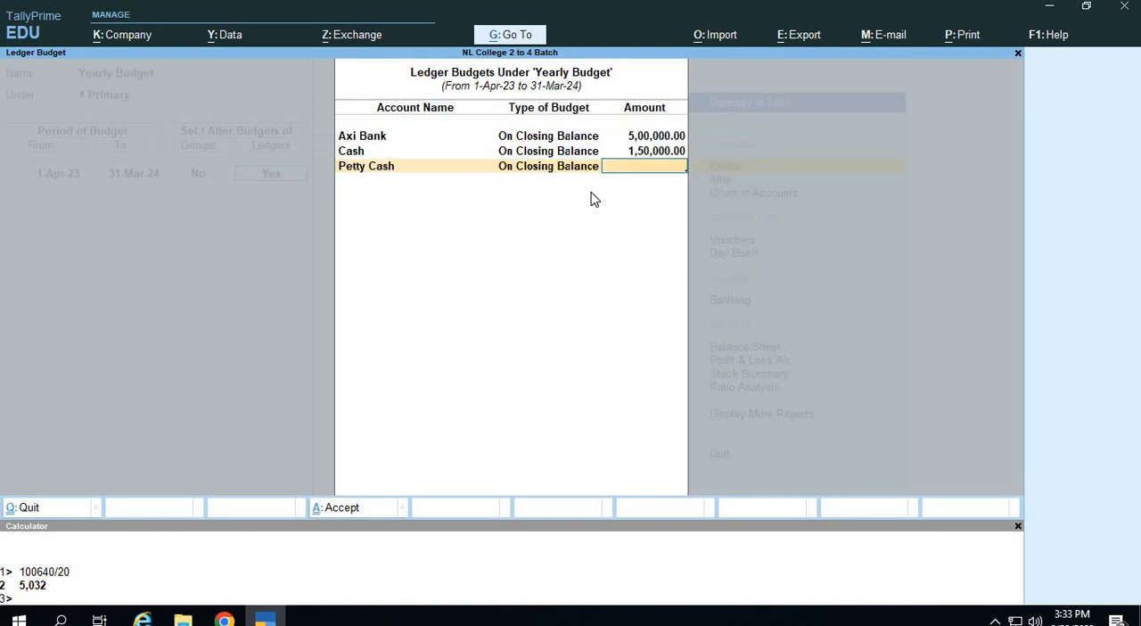
pyautogui.write('50000')
pyautogui.press('Return')
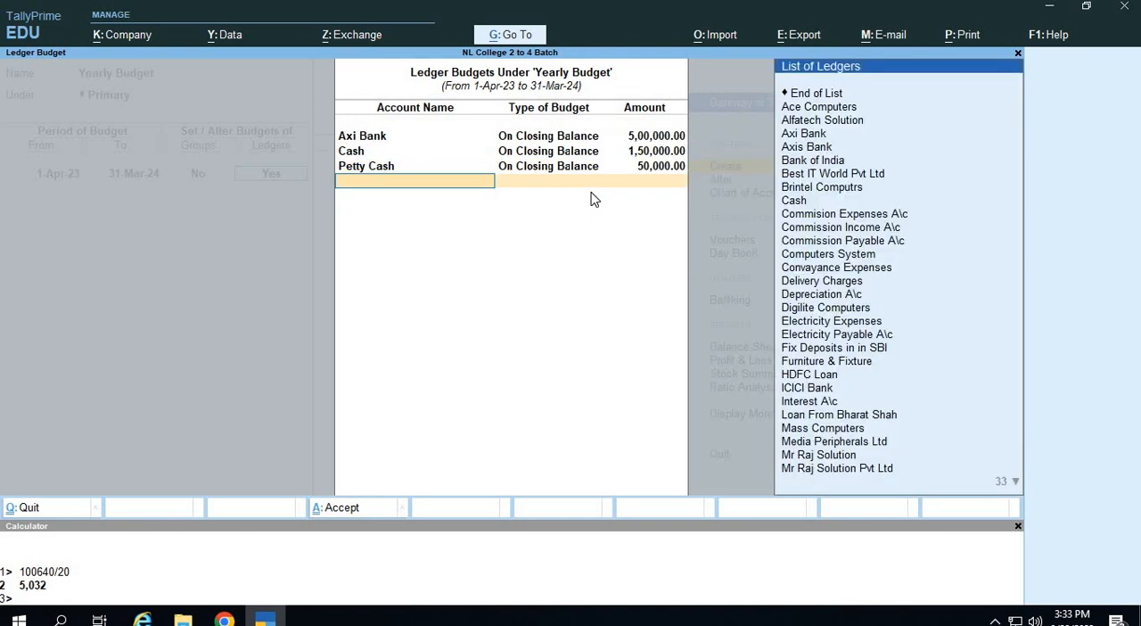
# Add a ledger budget for Commision Expenses A\c, On Closing Balance, with an amount of 15,000.
pyautogui.press('Down')
pyautogui.press('Down')
pyautogui.press('Down')
pyautogui.press('Down')
pyautogui.press('Down')
pyautogui.press('Down')
pyautogui.press('Down')
pyautogui.press('Down')
pyautogui.press('Down')
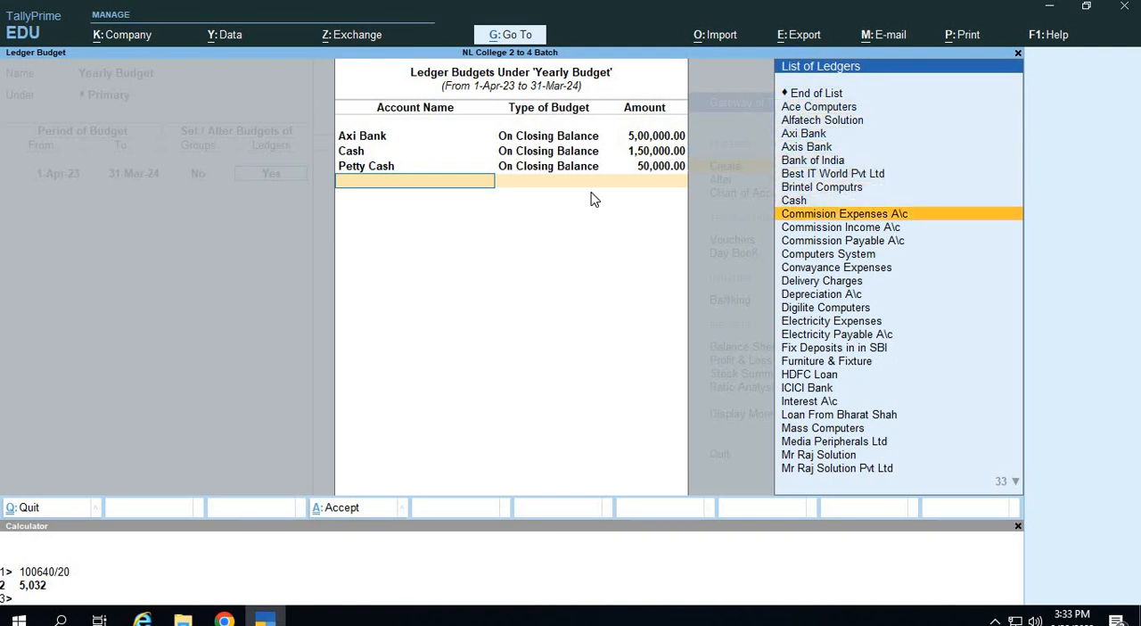
pyautogui.press('Return')
pyautogui.press('Return')
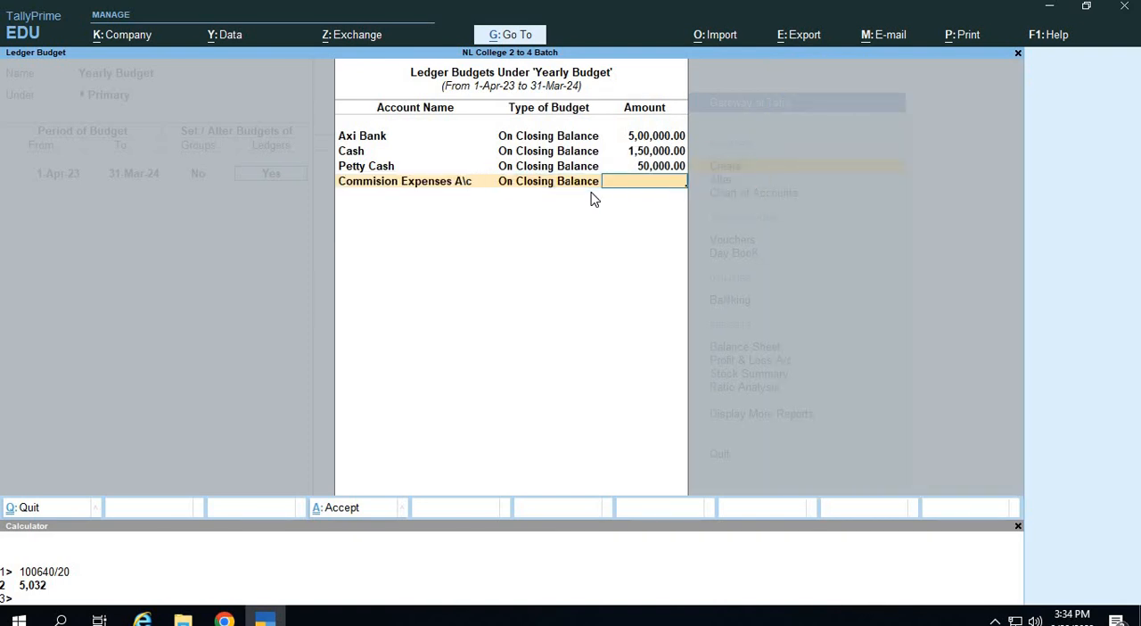
pyautogui.write('15,000')
pyautogui.press('Return')
# Add a ledger budget for Commission Income A\c, On Closing Balance, with an amount of 15,000.
pyautogui.press('Down')
pyautogui.press('Down')
pyautogui.press('Down')
pyautogui.press('Down')
pyautogui.press('Down')
pyautogui.press('Down')
pyautogui.press('Down')
pyautogui.press('Down')
pyautogui.press('Down')
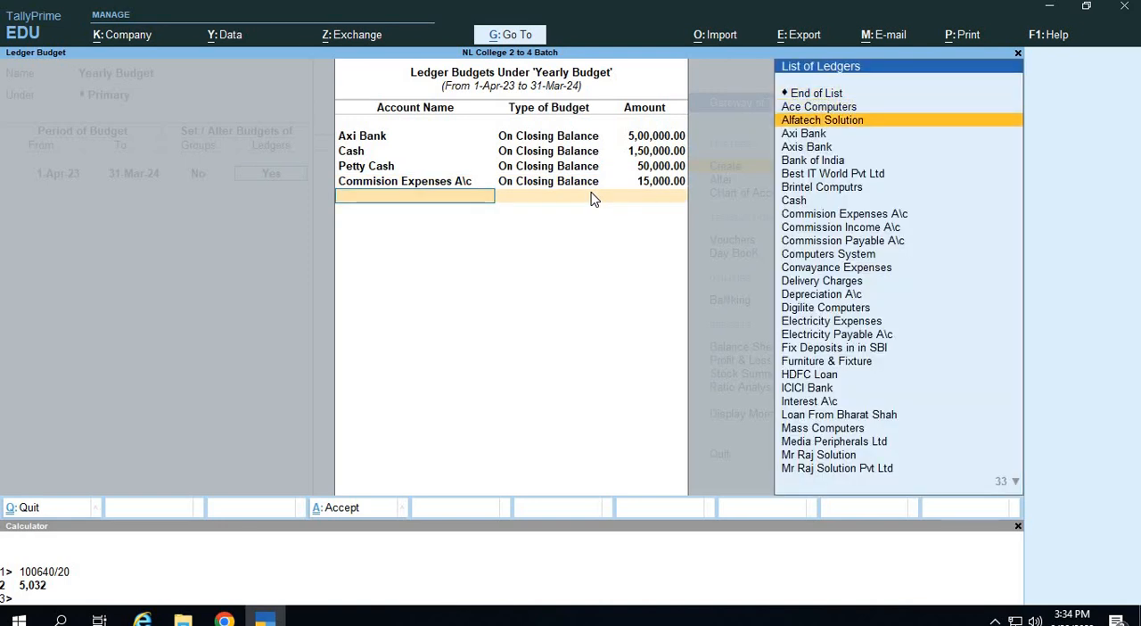
pyautogui.press('Down')
pyautogui.press('Return')
pyautogui.press('Return')
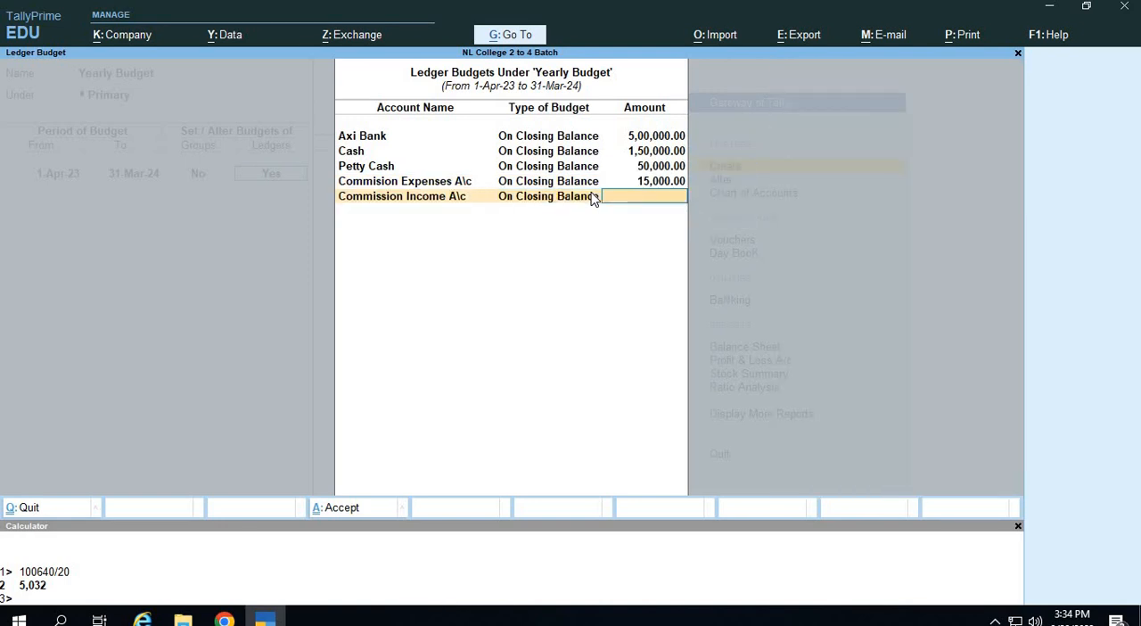
pyautogui.write('15000')
pyautogui.press('Return')
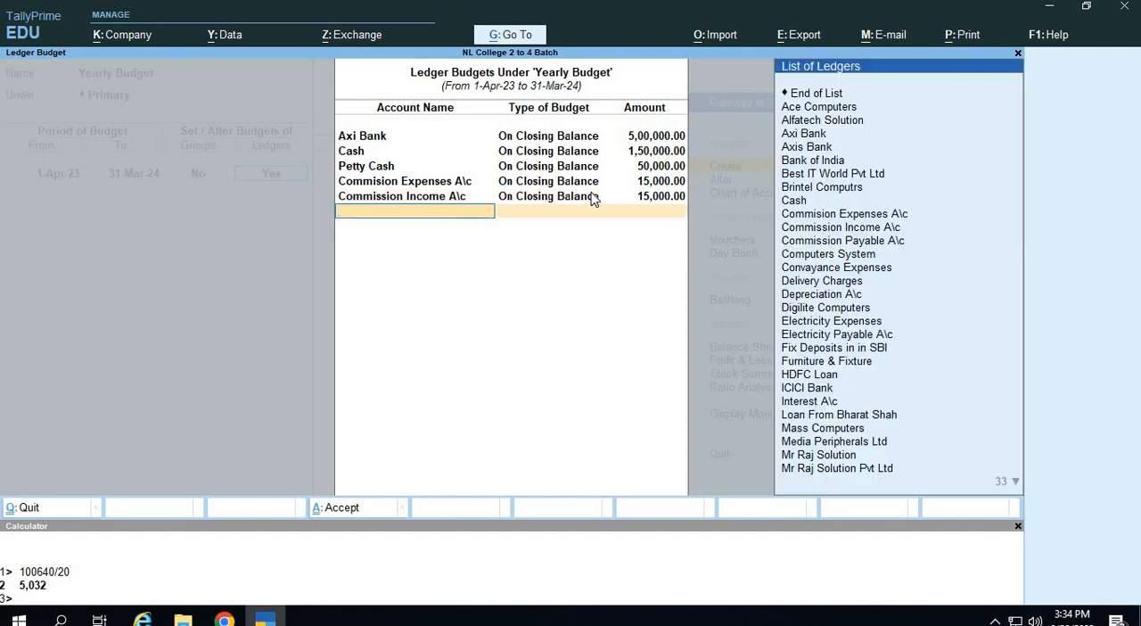
# Add a ledger budget for Delivery Charges, On Closing Balance, with an amount of 25,000.
pyautogui.write('de')
pyautogui.press('Down')
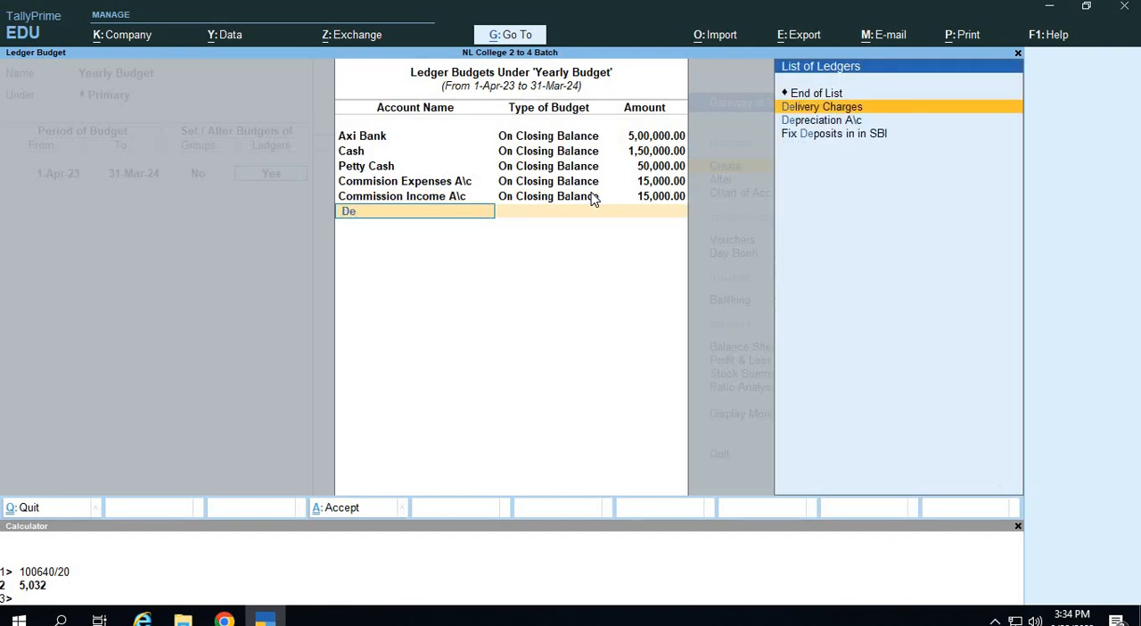
pyautogui.press('Return')
pyautogui.press('Return')
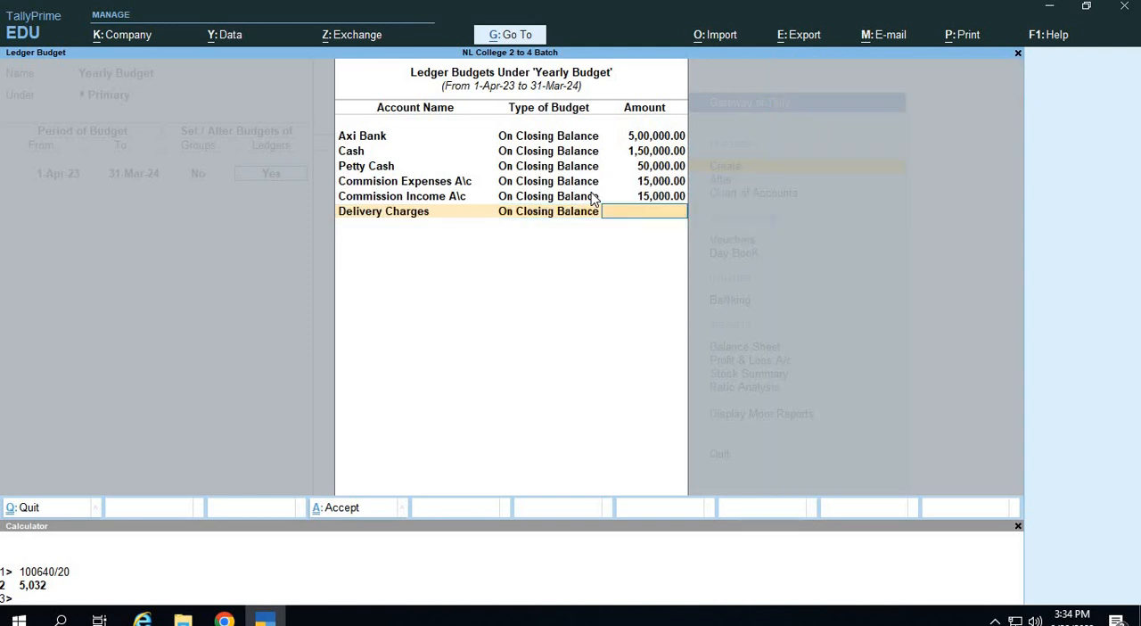
pyautogui.write('25000')
pyautogui.press('Return')
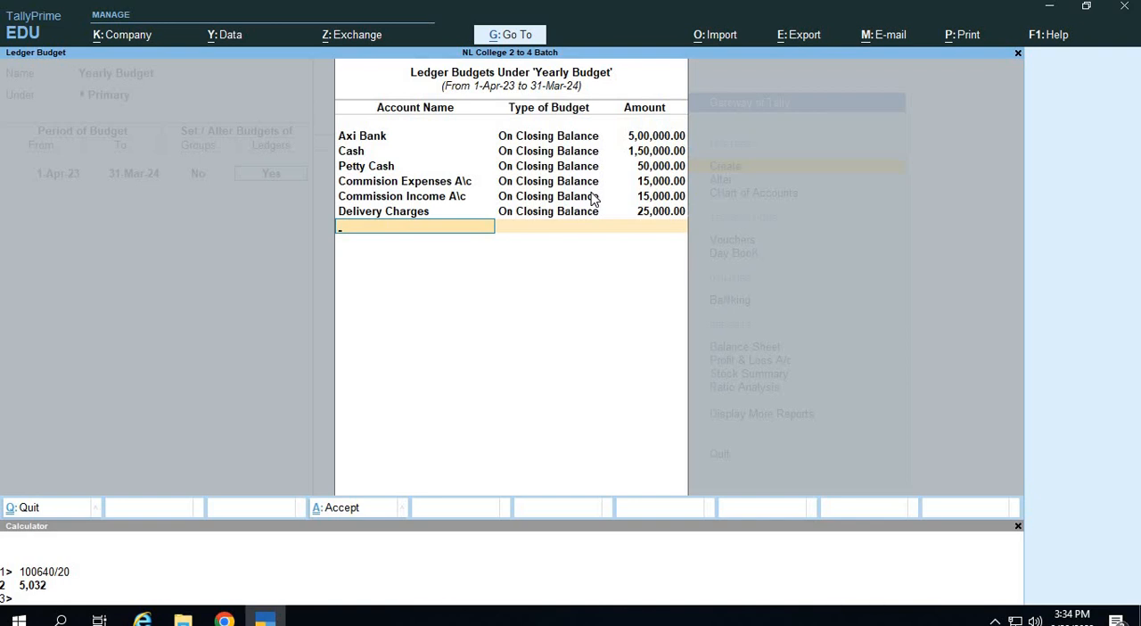
# Add a ledger budget for Depreciation A\c, On Closing Balance, with an amount of 1,00,000.
pyautogui.write('Dep')
pyautogui.press('Return')
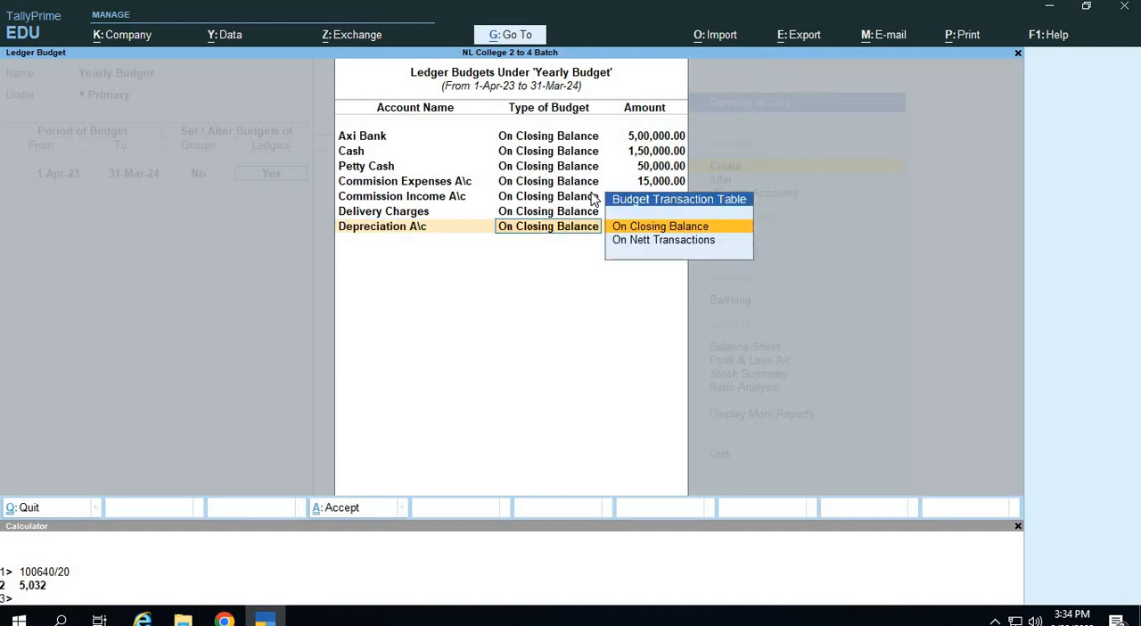
pyautogui.press('Return')
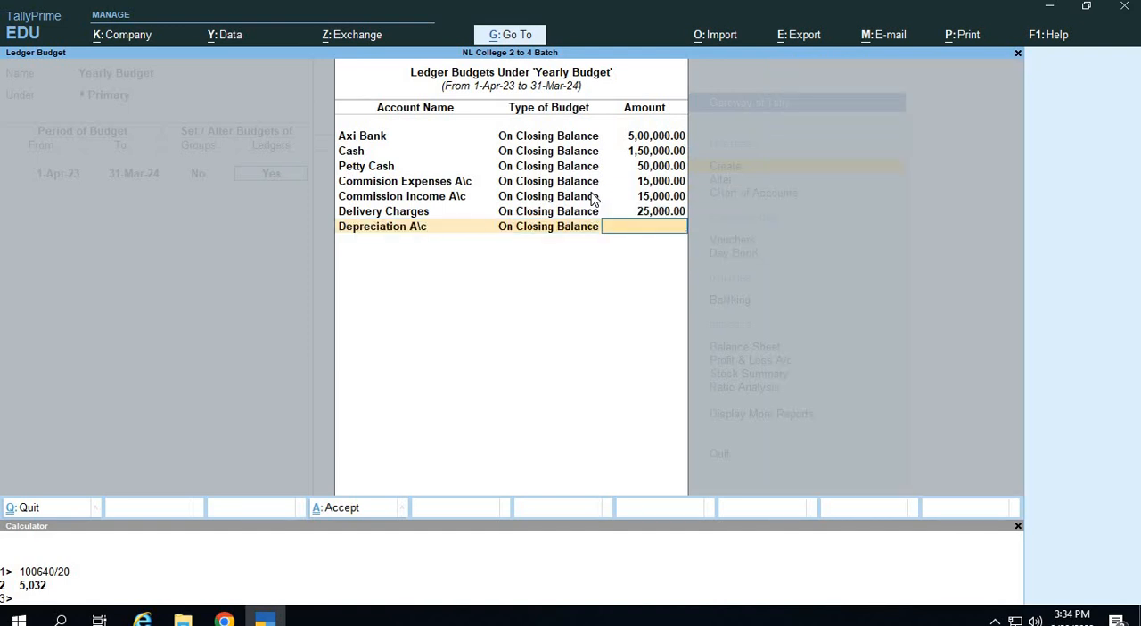
pyautogui.write('1,00,00')
pyautogui.write('0000')
pyautogui.press('Return')
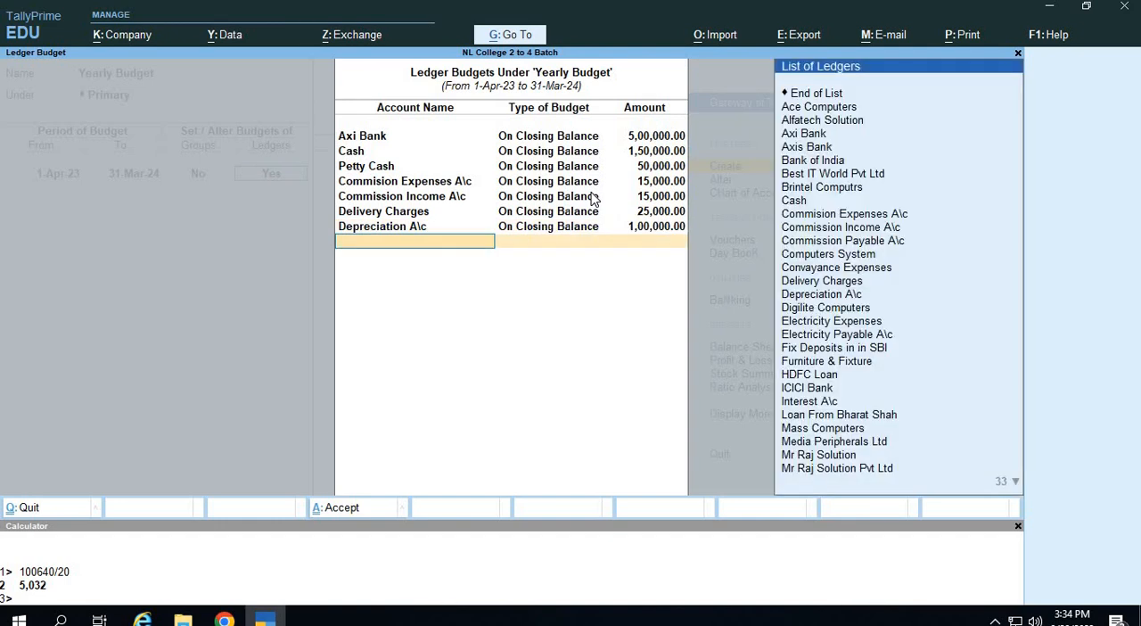
# Add a ledger budget for Convayance Expenses, On Closing Balance, with an amount of 15,000.
pyautogui.press('Down')
pyautogui.press('Down')
pyautogui.press('Down')
pyautogui.press('Down')
pyautogui.press('Down')
pyautogui.press('Down')
pyautogui.press('Down')
pyautogui.press('Down')
pyautogui.press('Down')
pyautogui.press('Down')
pyautogui.press('Down')
pyautogui.press('Down')
pyautogui.press('Down')
pyautogui.press('Return')
pyautogui.press('Return')
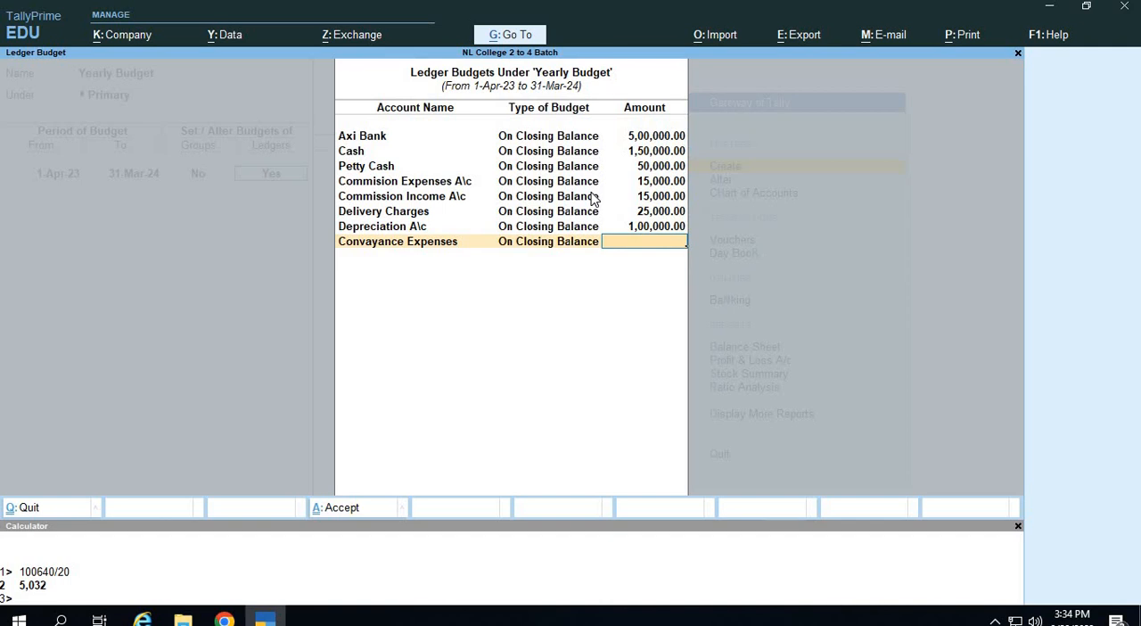
pyautogui.write('15000')
pyautogui.press('Return')
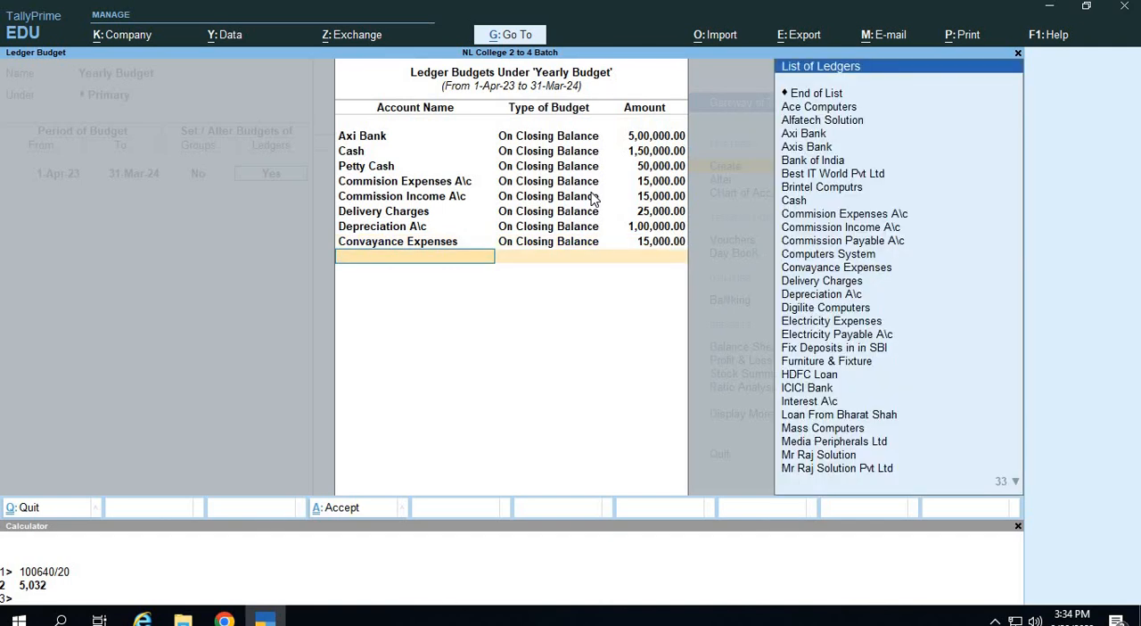
# Add a ledger budget for Rent Income A\c, On Closing Balance, with an amount of 1,20,000.
pyautogui.write('Re')
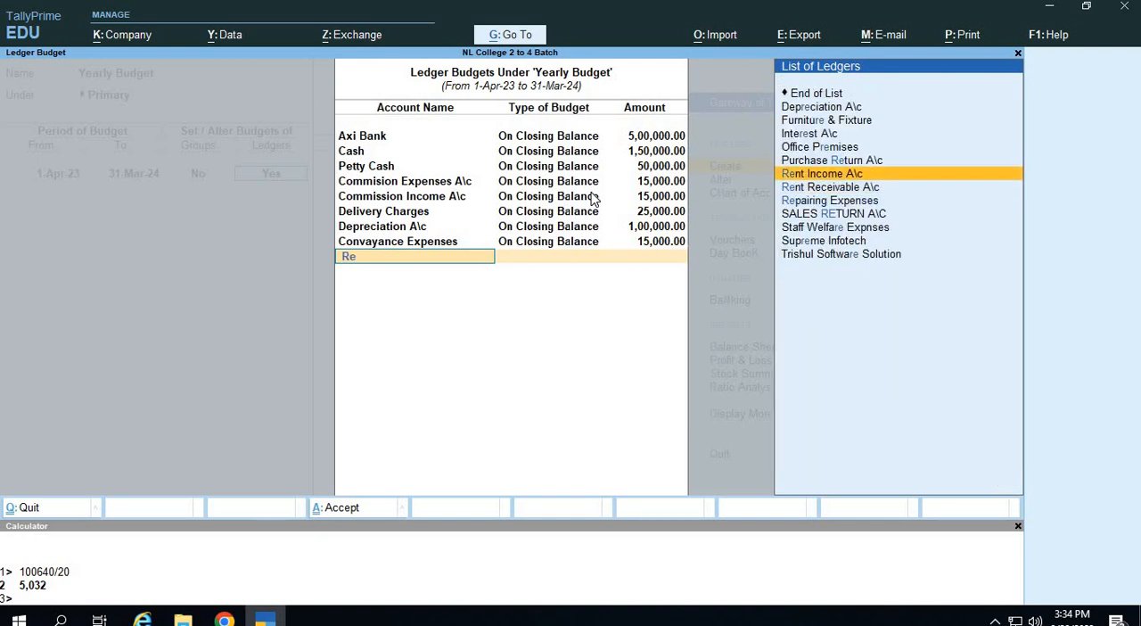
pyautogui.press('Return')
pyautogui.press('Return')
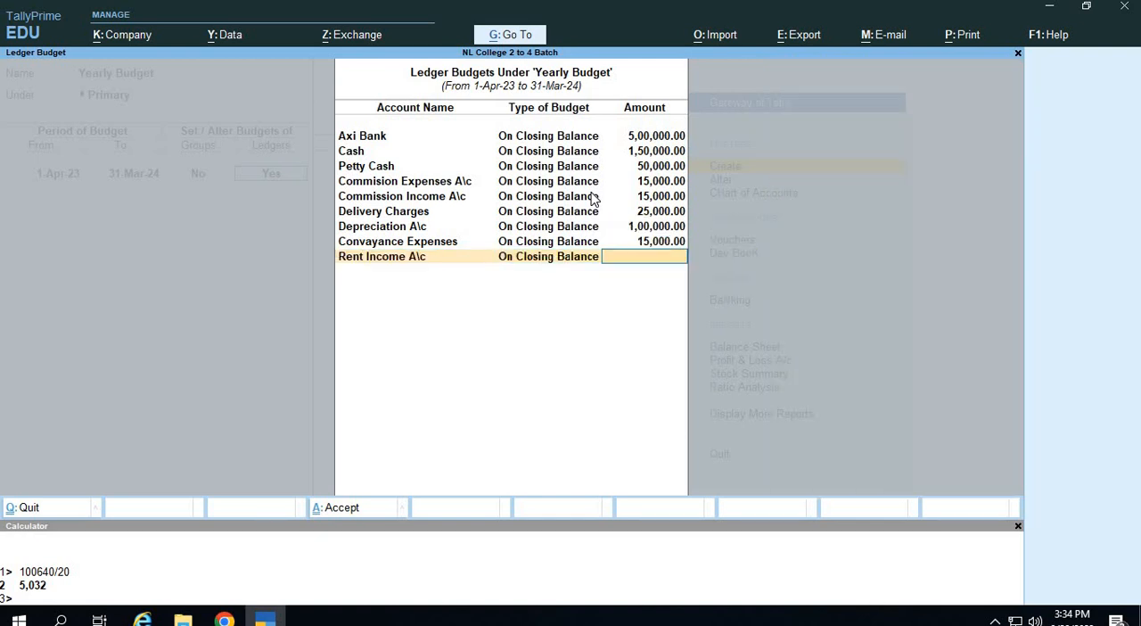
pyautogui.write('120000')
pyautogui.press('Return')
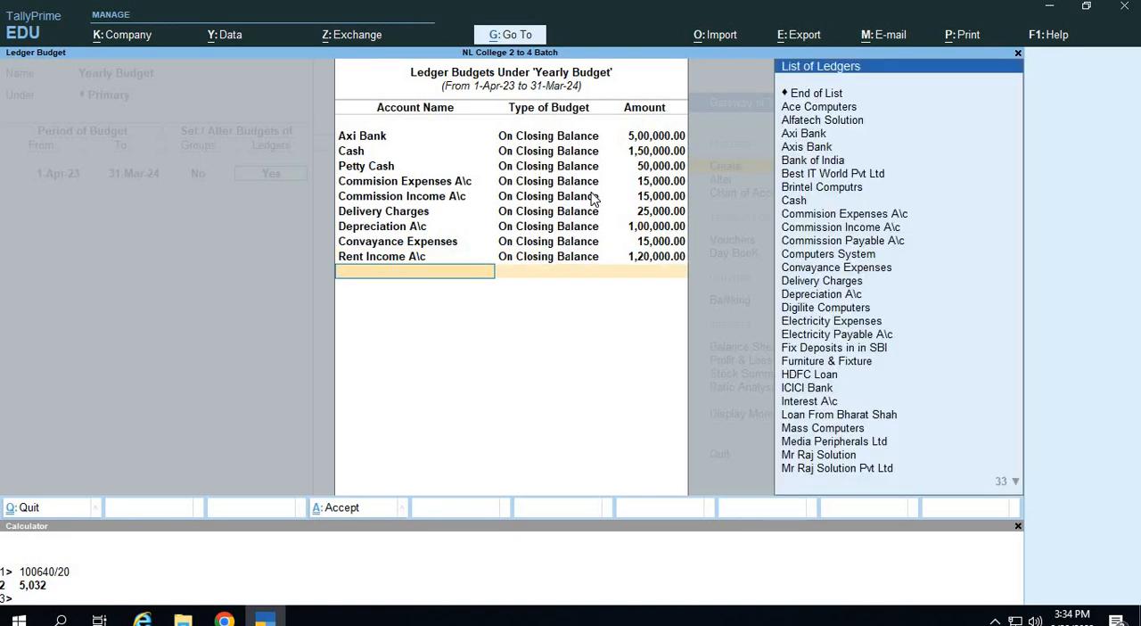
# Add a ledger budget for Electricity Expenses, On Closing Balance, with an amount of 30,000.
pyautogui.press('Down')
pyautogui.press('Down')
pyautogui.press('Down')
pyautogui.press('Down')
pyautogui.press('Down')
pyautogui.press('Down')
pyautogui.press('Down')
pyautogui.press('Down')
pyautogui.press('Down')
pyautogui.press('Down')
pyautogui.press('Down')
pyautogui.press('Down')
pyautogui.press('Down')
pyautogui.press('Down')
pyautogui.press('Down')
pyautogui.press('Down')
pyautogui.press('Down')
pyautogui.press('Down')
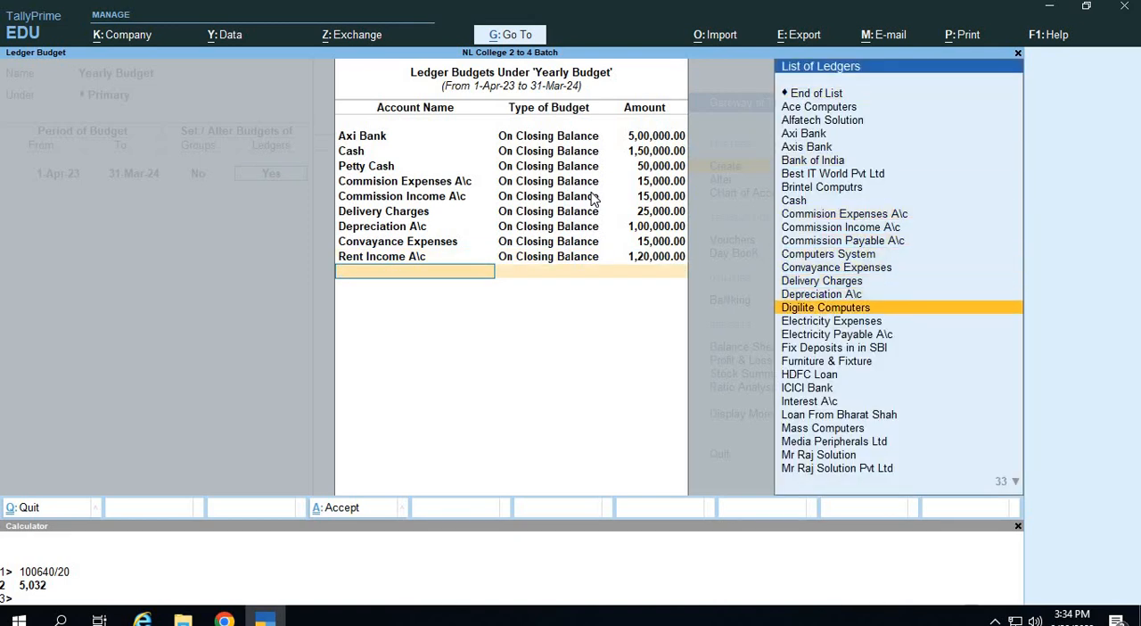
pyautogui.press('Return')
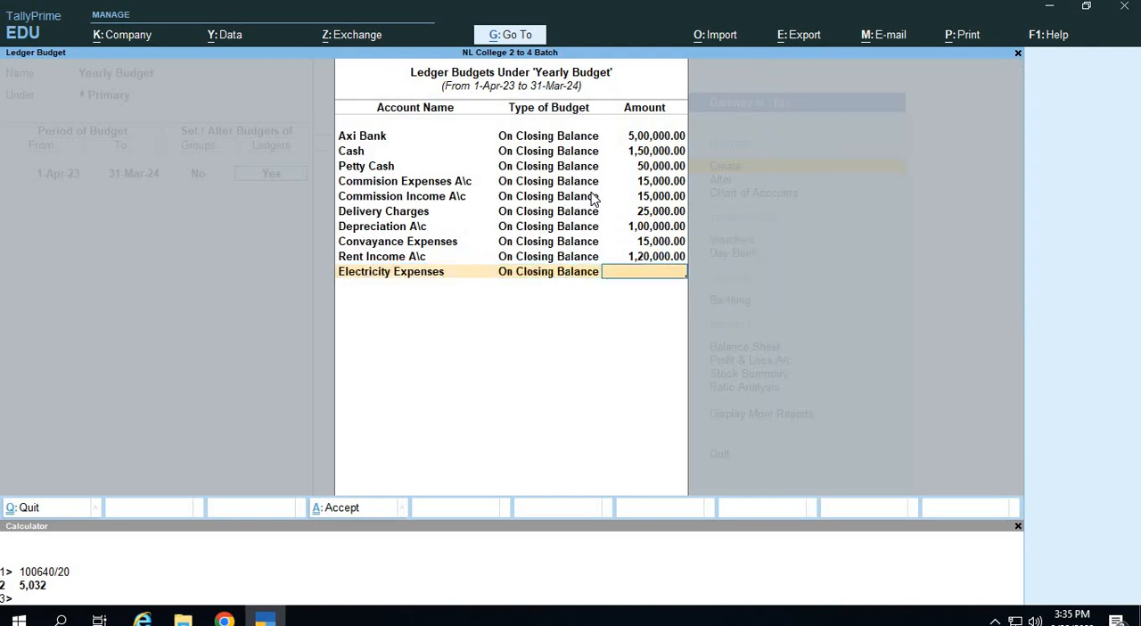
pyautogui.write('30000')
pyautogui.press('Return')
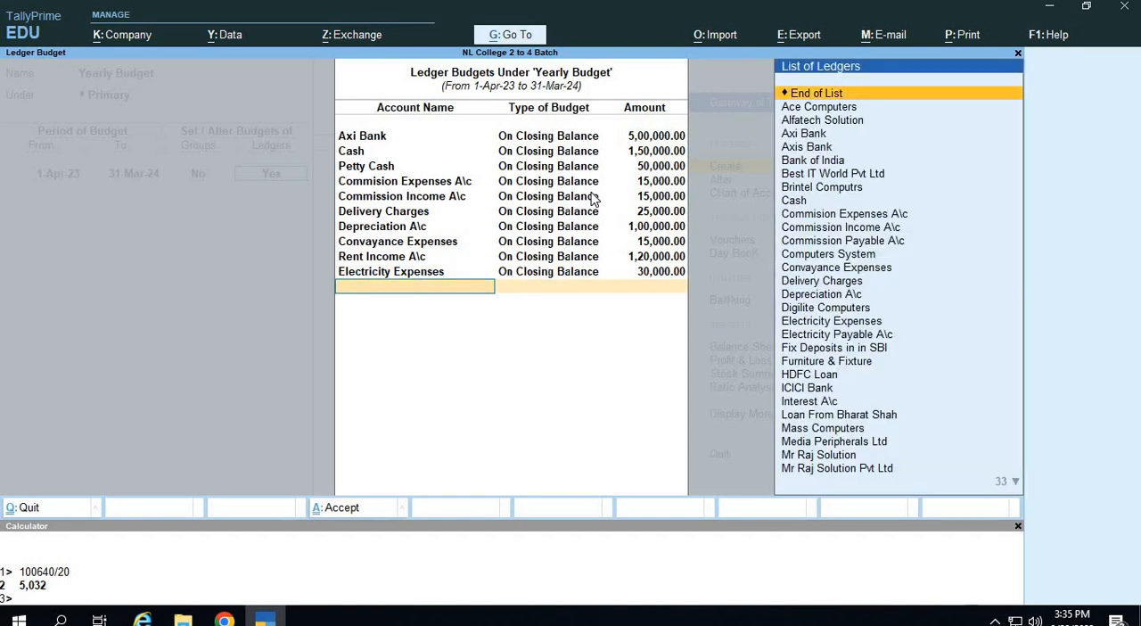
# Add a ledger budget for Interest A\c, On Closing Balance, with an amount of 15,000.
pyautogui.press('Down')
pyautogui.press('Down')
pyautogui.press('Down')
pyautogui.press('Down')
pyautogui.press('Down')
pyautogui.press('Down')
pyautogui.press('Down')
pyautogui.press('Down')
pyautogui.press('Down')
pyautogui.press('Down')
pyautogui.press('Down')
pyautogui.press('Down')
pyautogui.press('Down')
pyautogui.press('Down')
pyautogui.press('Down')
pyautogui.press('Down')
pyautogui.press('Down')
pyautogui.press('Down')
pyautogui.press('Down')
pyautogui.press('Down')
pyautogui.press('Down')
pyautogui.press('Down')
pyautogui.press('Down')
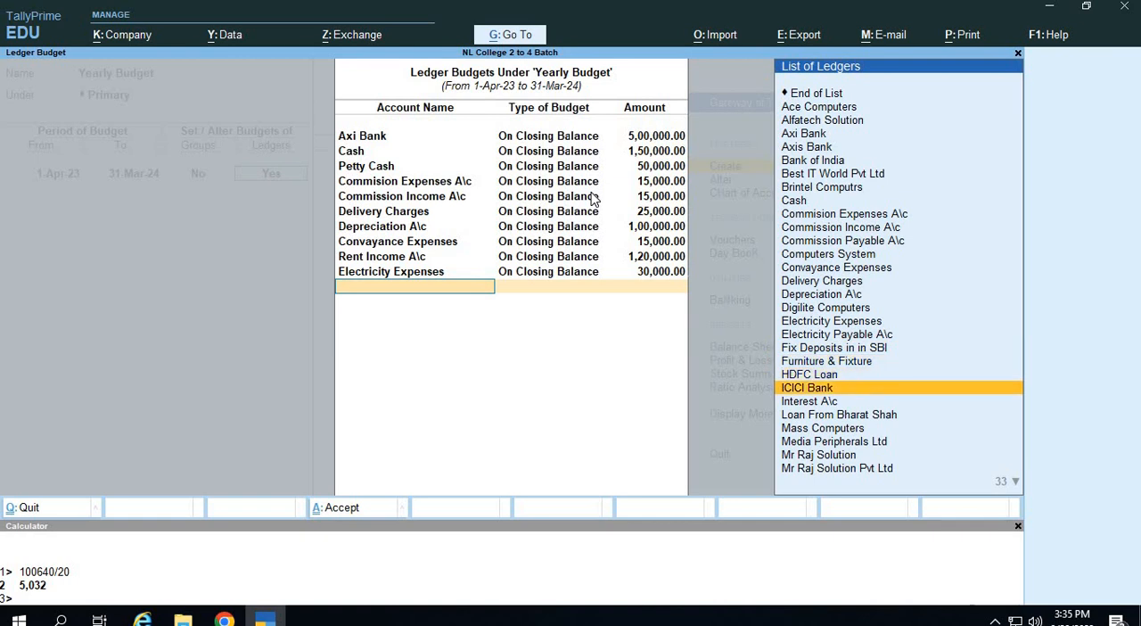
pyautogui.press('Return')
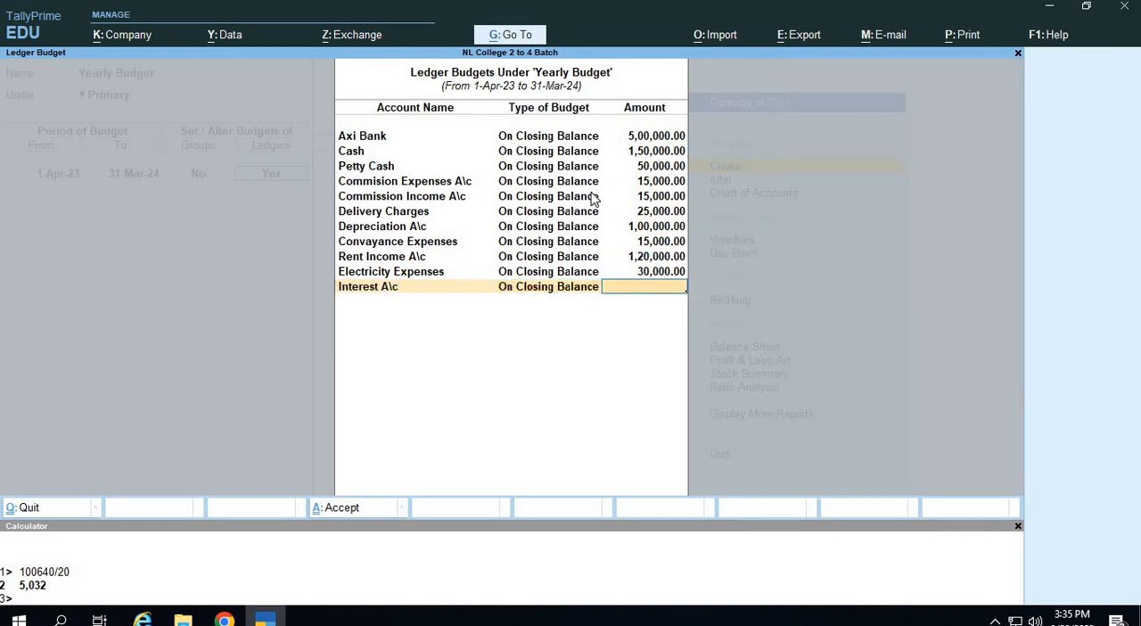
pyautogui.write('15000')
pyautogui.press('Return')
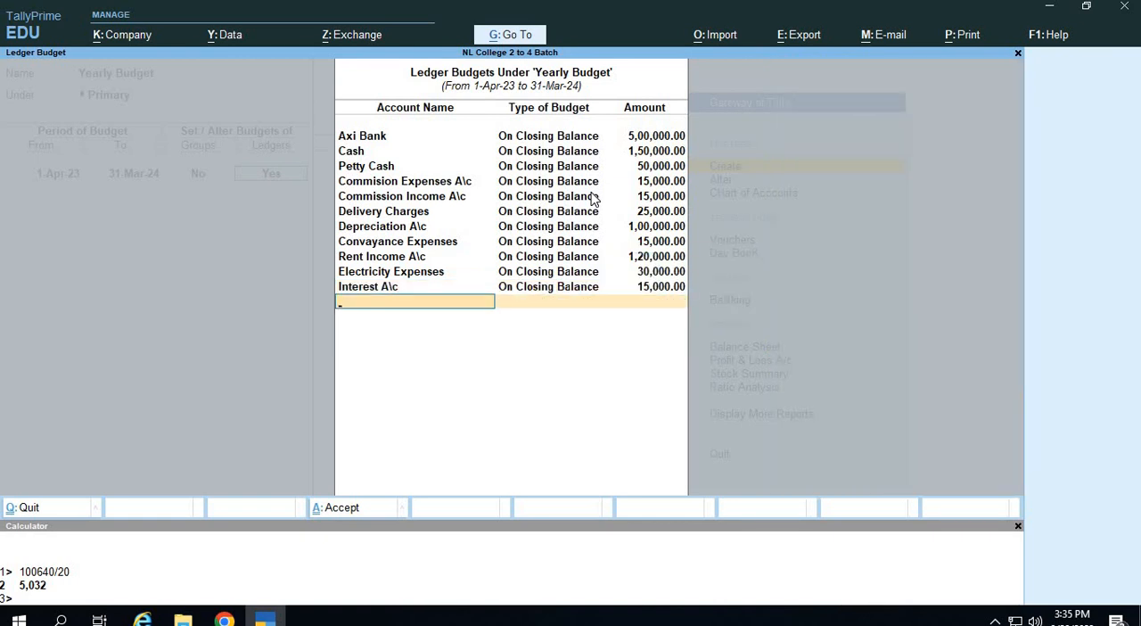
# Add a ledger budget for Salary A\c, On Closing Balance, with an amount of 1,50,000.
pyautogui.write('Sa')
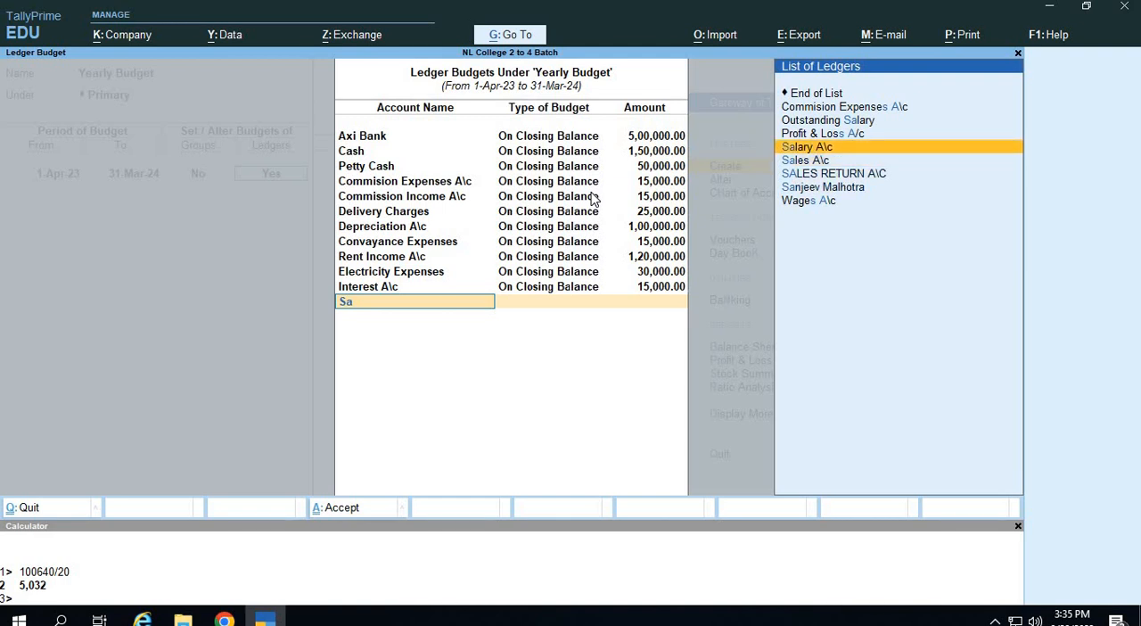
pyautogui.press('Return')
pyautogui.press('Return')
pyautogui.write('1')
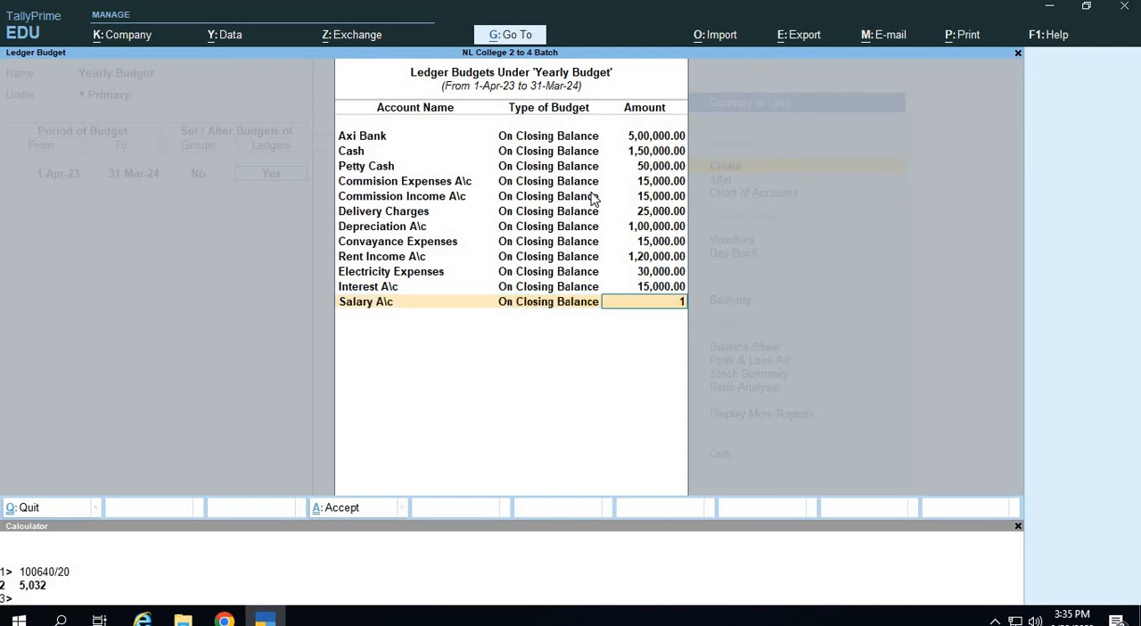
pyautogui.write(',50,000')
pyautogui.press('Return')
pyautogui.write('Sales')
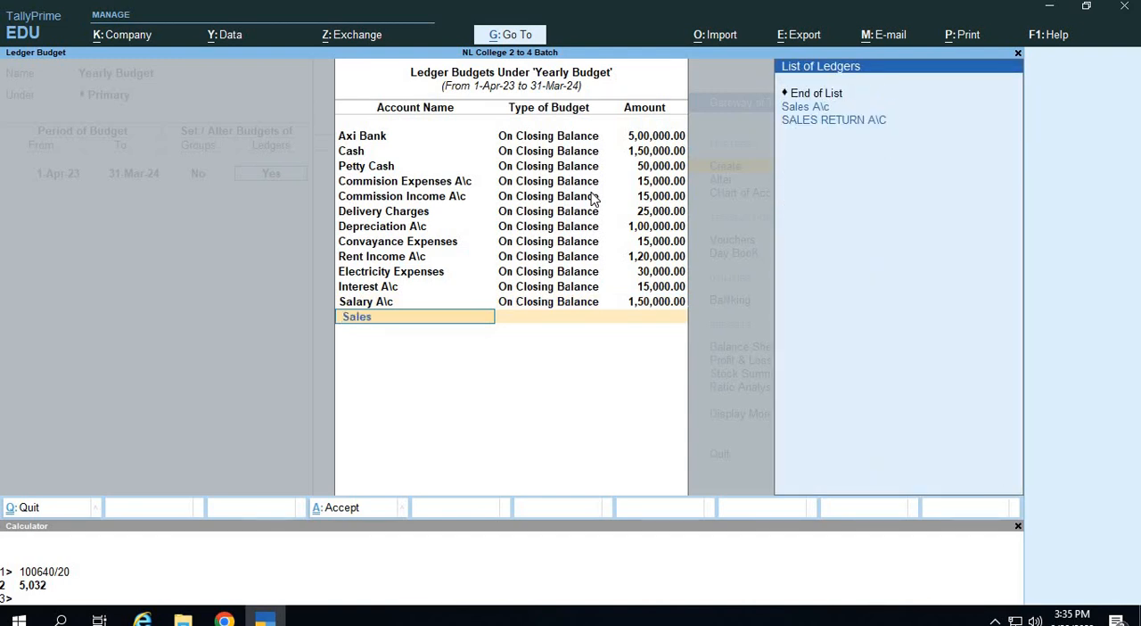
pyautogui.press('Down')
pyautogui.press('Return')
pyautogui.press('Return')
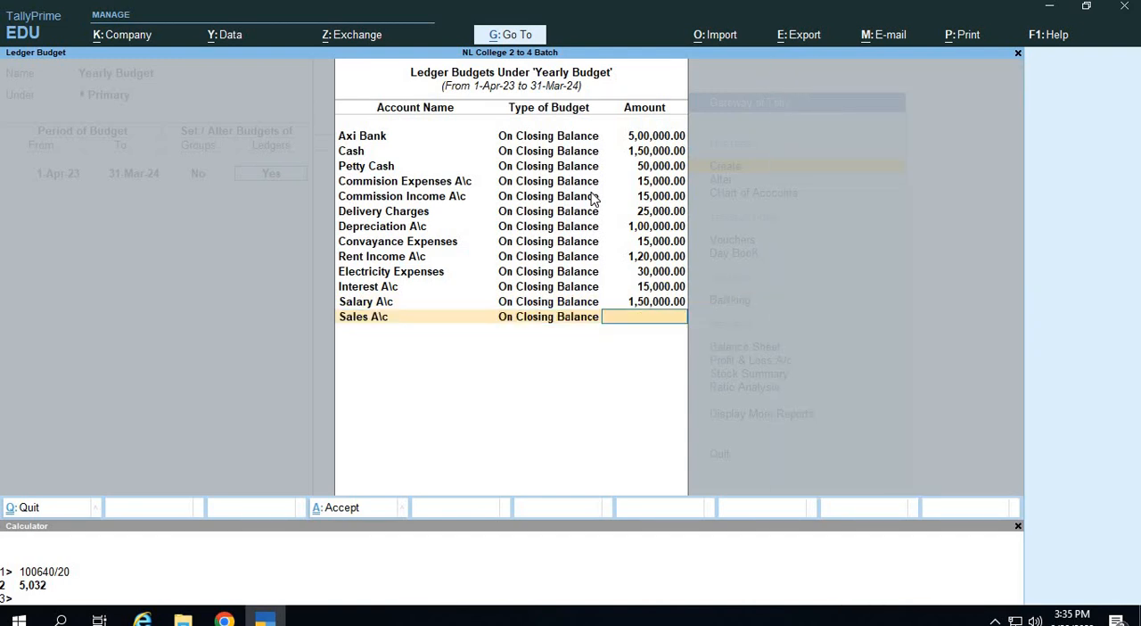
pyautogui.press('BackSpace')
pyautogui.press('BackSpace')
# Add a ledger budget for Purschase Ac, On Closing Balance, with an amount of 5,00,000.
pyautogui.write('Pu')
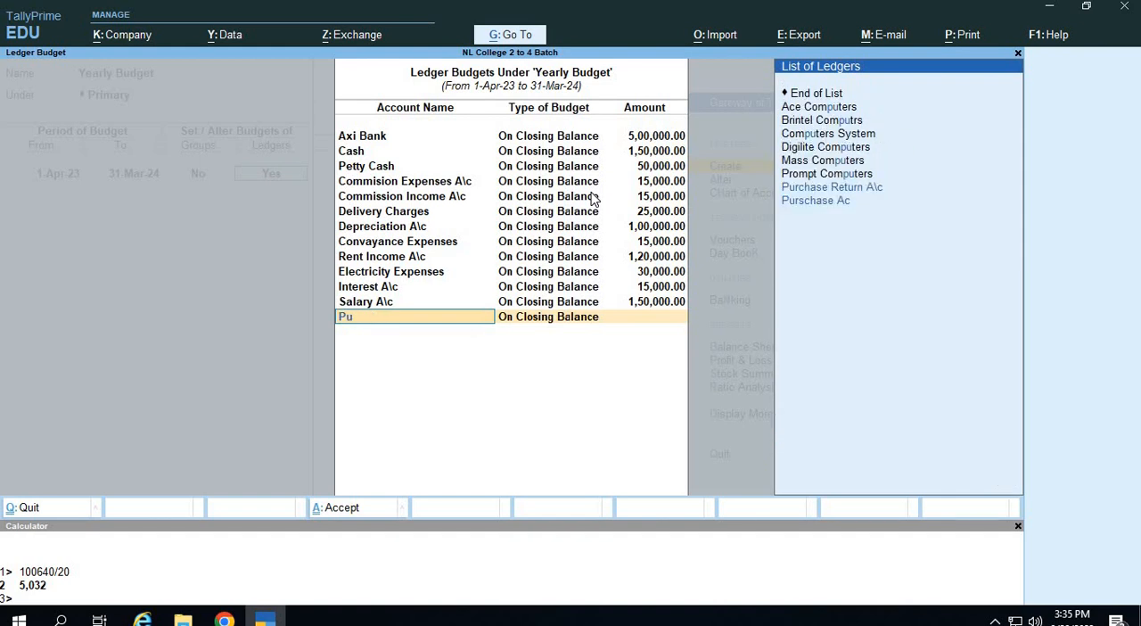
pyautogui.press('Down')
pyautogui.press('Return')
pyautogui.press('Return')
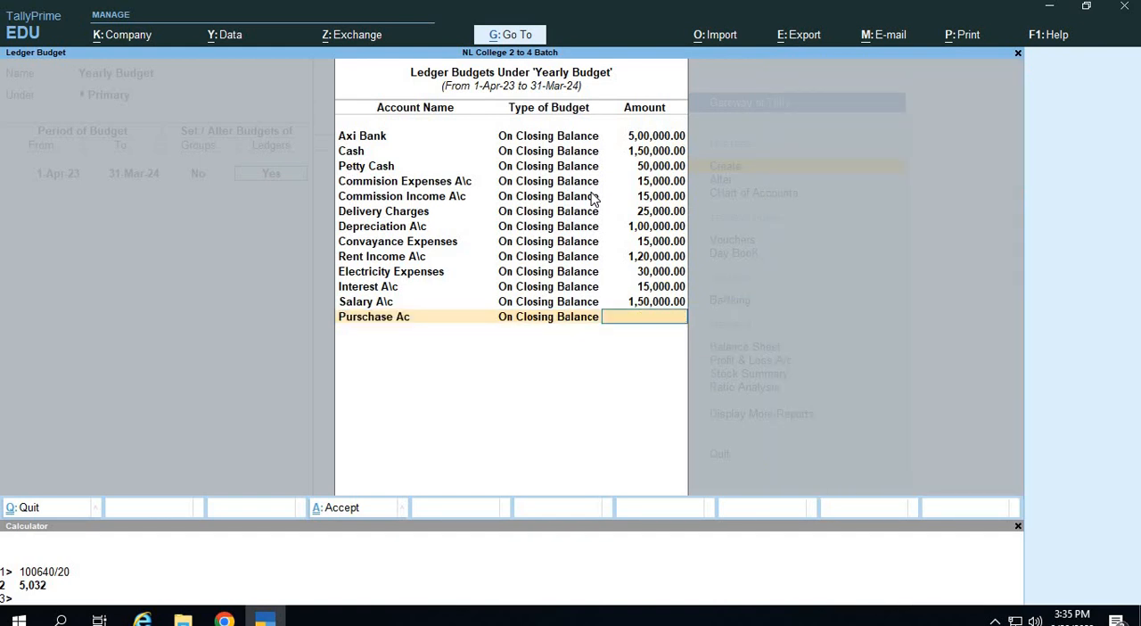
pyautogui.write('500000')
pyautogui.press('Return')
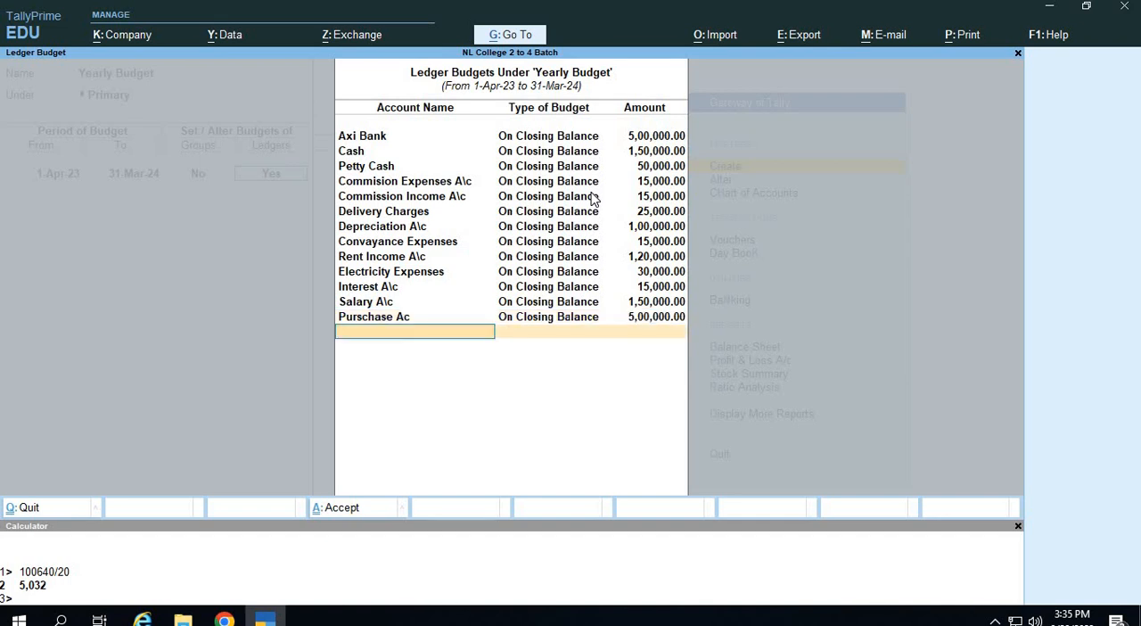
# Add a ledger budget for Sales A\c, On Closing Balance, with an amount of 10,00,000.
pyautogui.write('Sales')
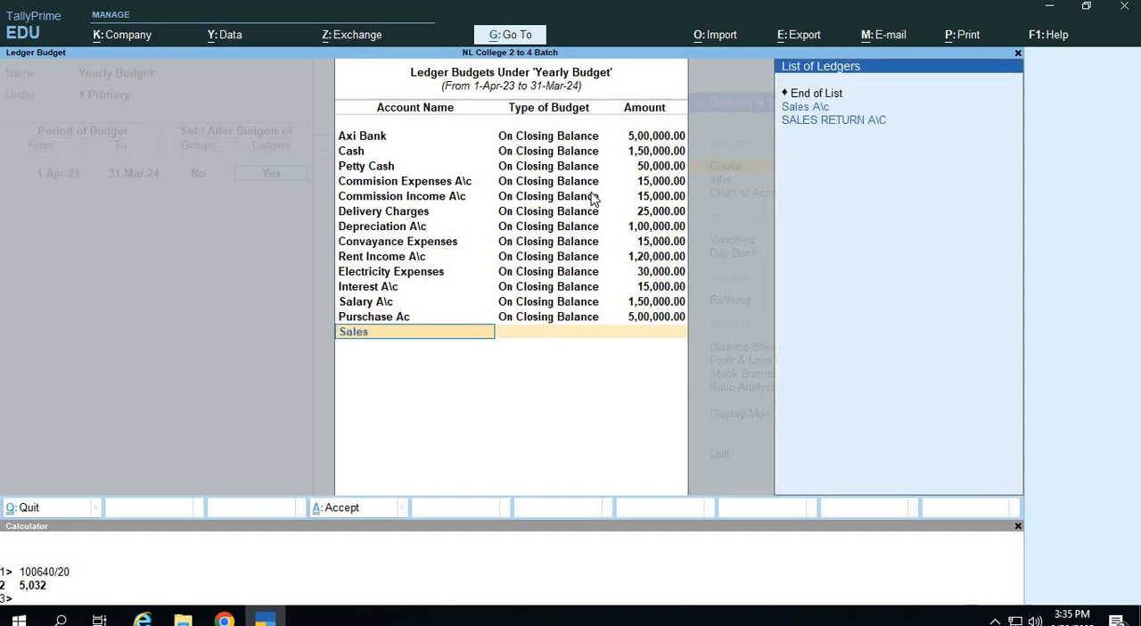
pyautogui.press('Down')
pyautogui.press('Return')
pyautogui.press('Return')
pyautogui.write('100000')
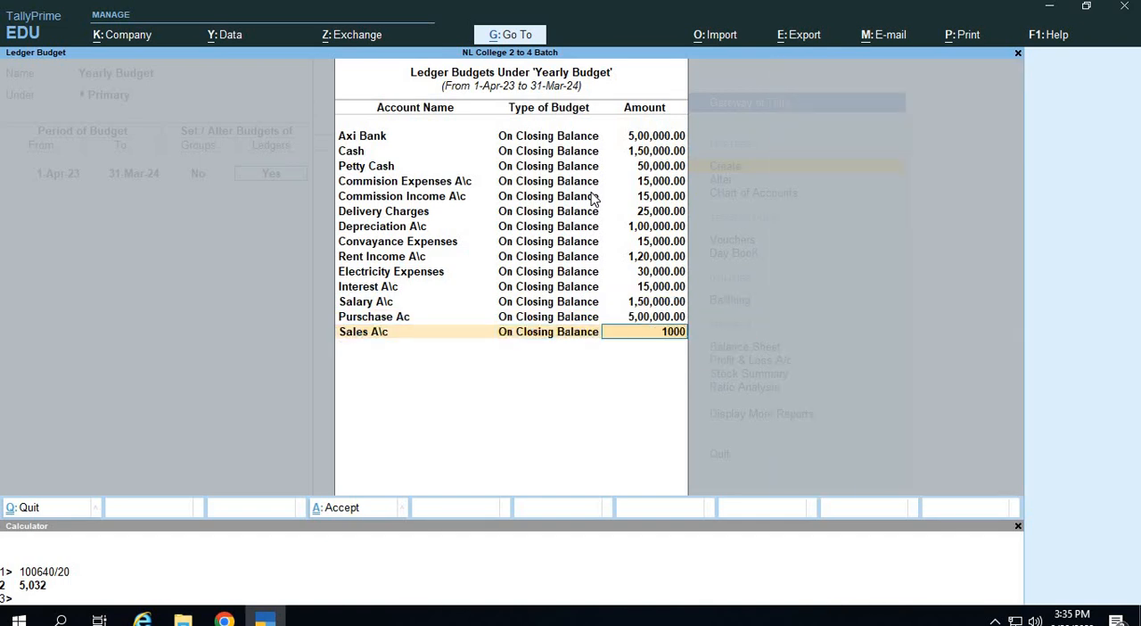
pyautogui.press('Return')
pyautogui.press('BackSpace')
pyautogui.press('BackSpace')
pyautogui.press('BackSpace')
pyautogui.press('BackSpace')
pyautogui.write('0')
pyautogui.press('Return')
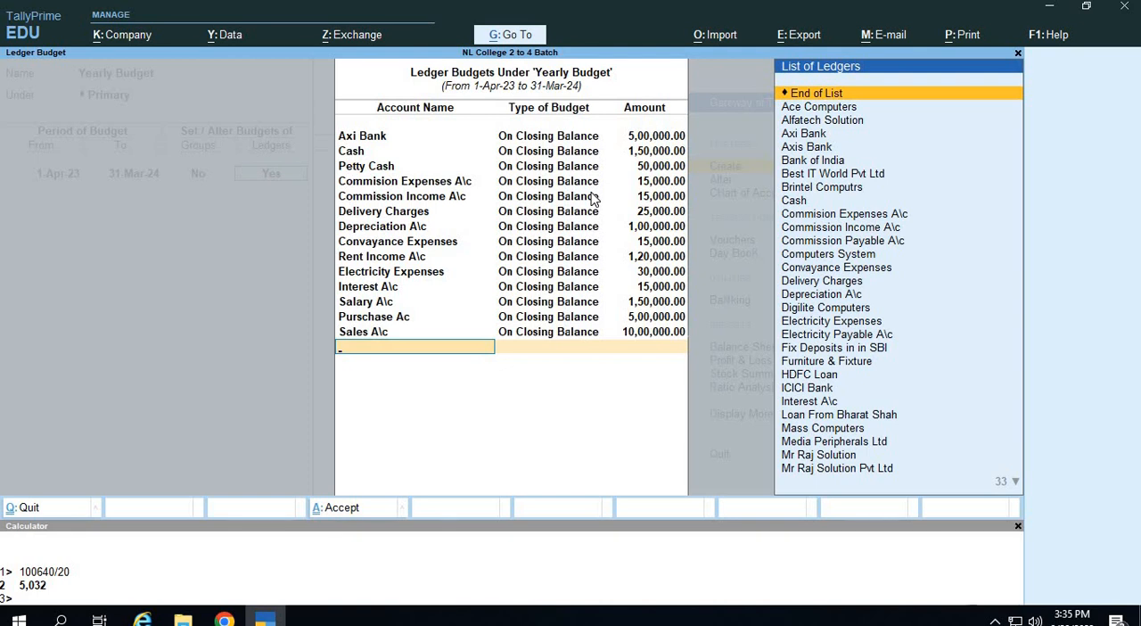
# Add a ledger budget for Profit & Loss A/c, On Closing Balance, with an amount of 1,00,000.
pyautogui.press('Down')
pyautogui.press('Down')
pyautogui.press('Down')
pyautogui.press('Down')
pyautogui.press('Down')
pyautogui.press('Down')
pyautogui.press('Down')
pyautogui.press('Down')
pyautogui.press('Down')
pyautogui.press('Down')
pyautogui.press('Down')
pyautogui.press('Down')
pyautogui.press('Down')
pyautogui.press('Down')
pyautogui.press('Down')
pyautogui.press('Down')
pyautogui.press('Down')
pyautogui.press('Down')
pyautogui.press('Down')
pyautogui.press('Down')
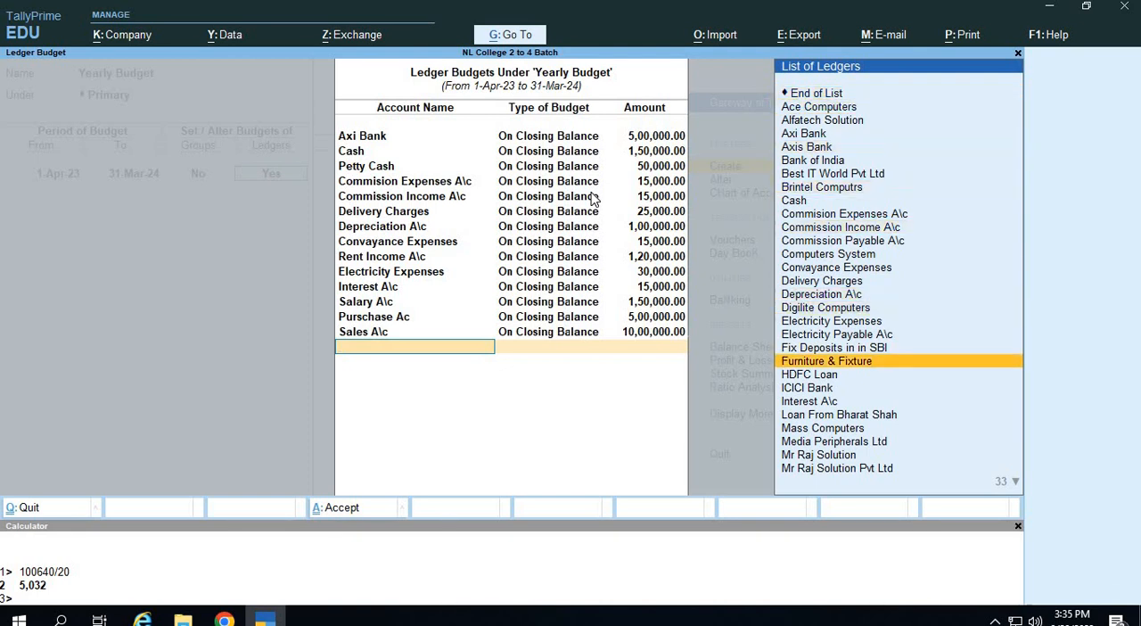
pyautogui.press('Down')
pyautogui.press('Down')
pyautogui.press('Down')
pyautogui.press('Down')
pyautogui.press('Down')
pyautogui.press('Up')
pyautogui.press('Up')
pyautogui.press('Up')
pyautogui.press('Up')
pyautogui.press('Up')
pyautogui.press('Up')
pyautogui.press('Up')
pyautogui.press('Up')
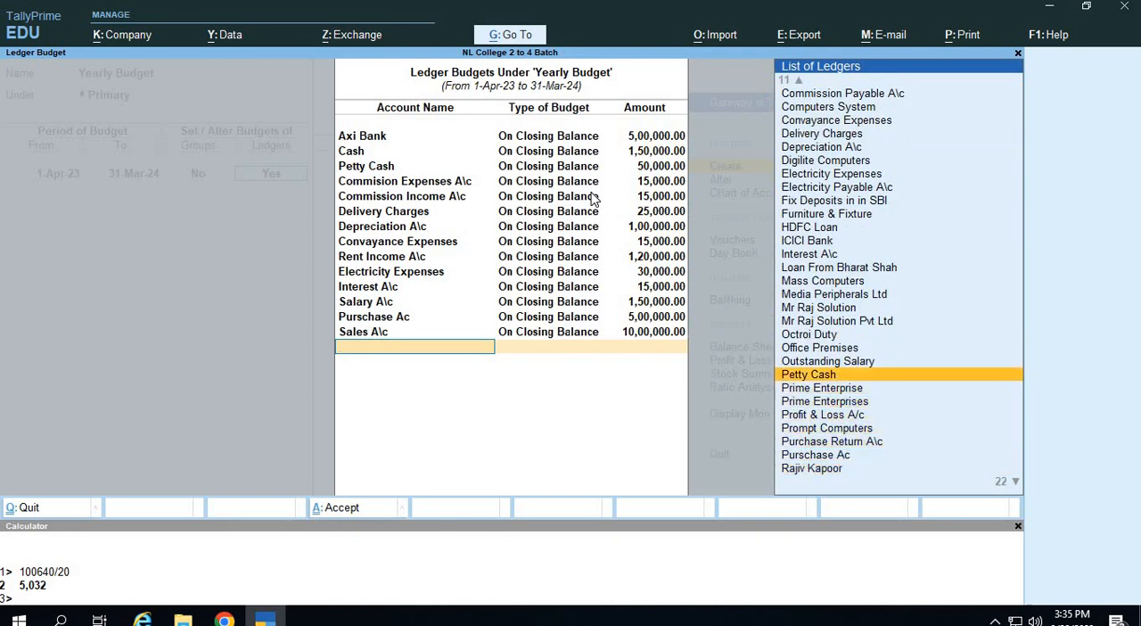
pyautogui.press('Down')
pyautogui.press('Down')
pyautogui.press('Down')
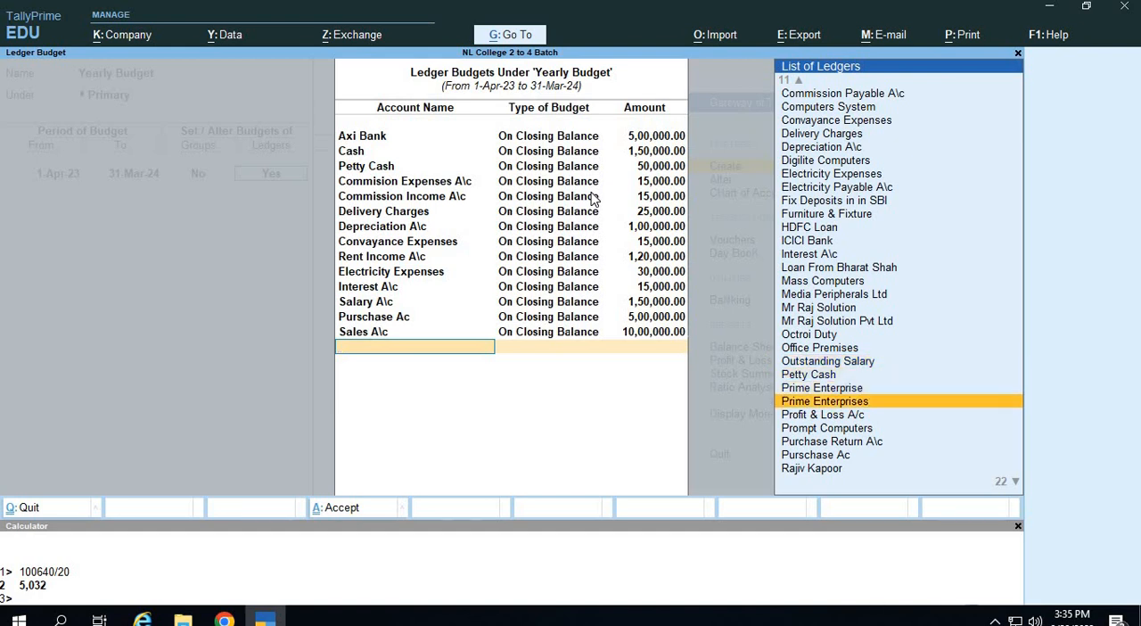
pyautogui.press('Down')
pyautogui.press('Down')
pyautogui.press('Down')
pyautogui.press('Up')
# Add a ledger budget for Wages A\c, On Closing Balance, with an amount of 15,000.
pyautogui.press('Up')
pyautogui.press('Return')
pyautogui.press('Return')
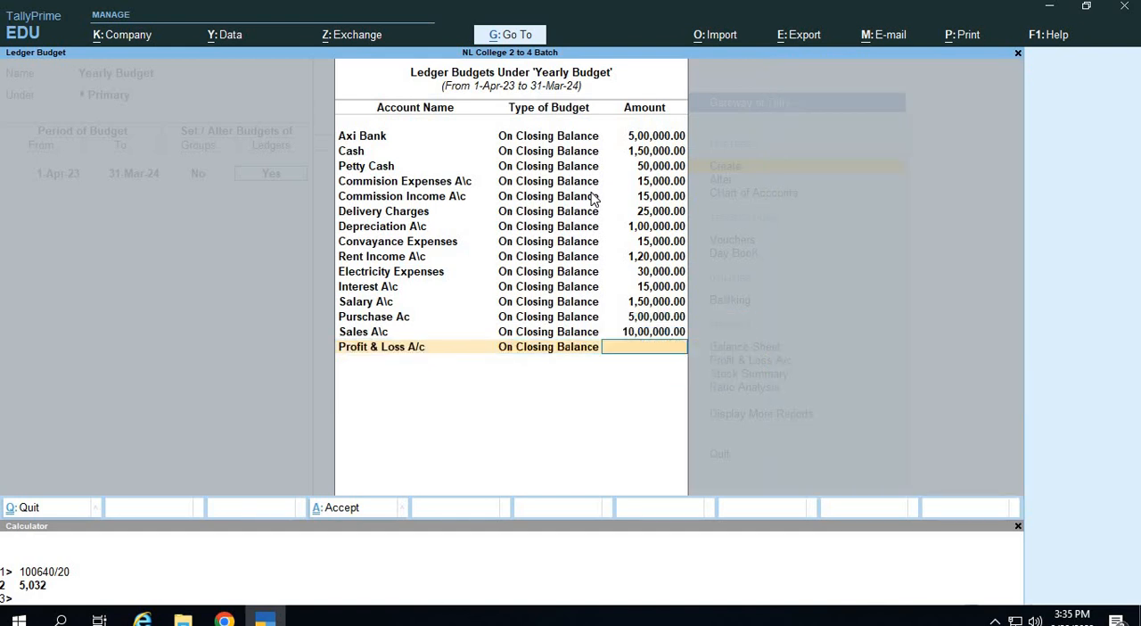
pyautogui.write('100000')
pyautogui.press('Return')
pyautogui.press('Up')
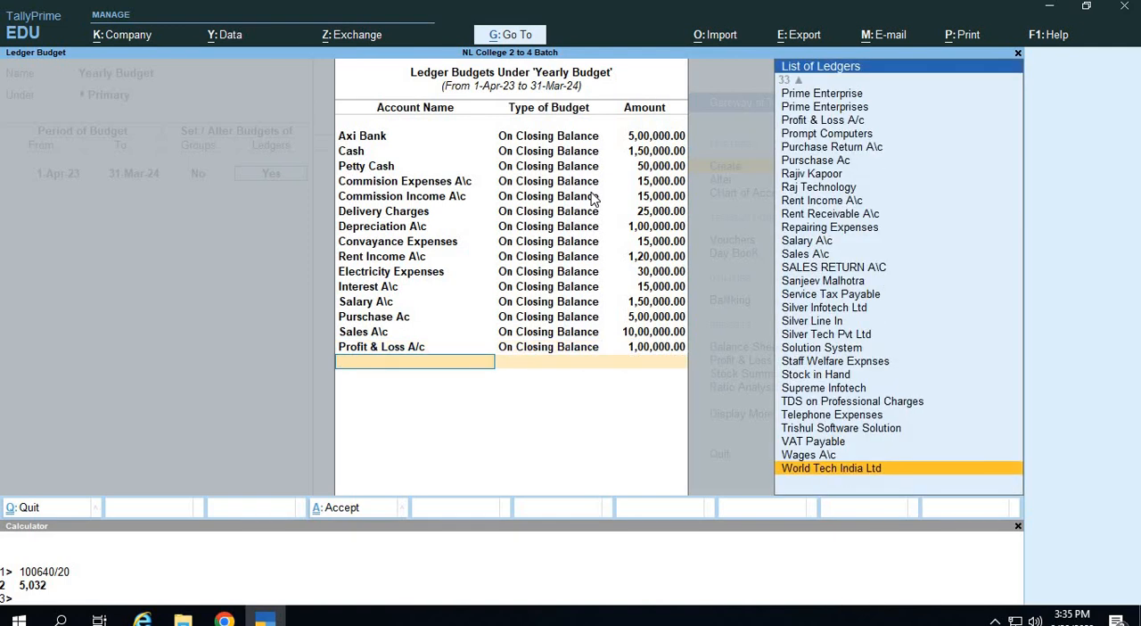
pyautogui.press('Up')
pyautogui.press('Return')
pyautogui.press('Return')
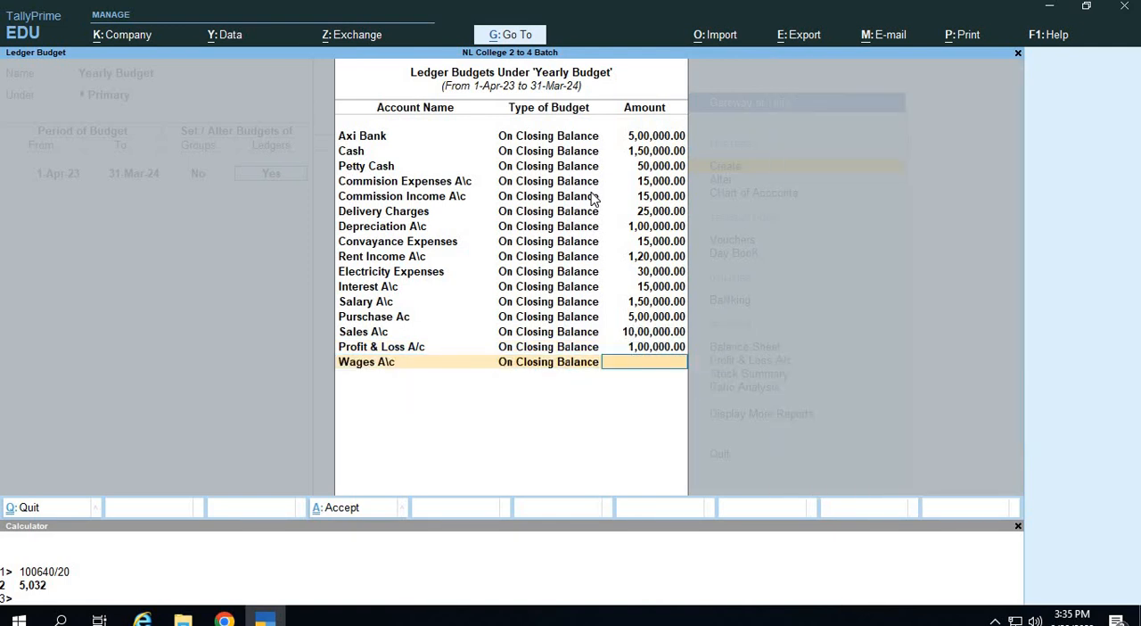
pyautogui.write('15000')
pyautogui.press('Return')
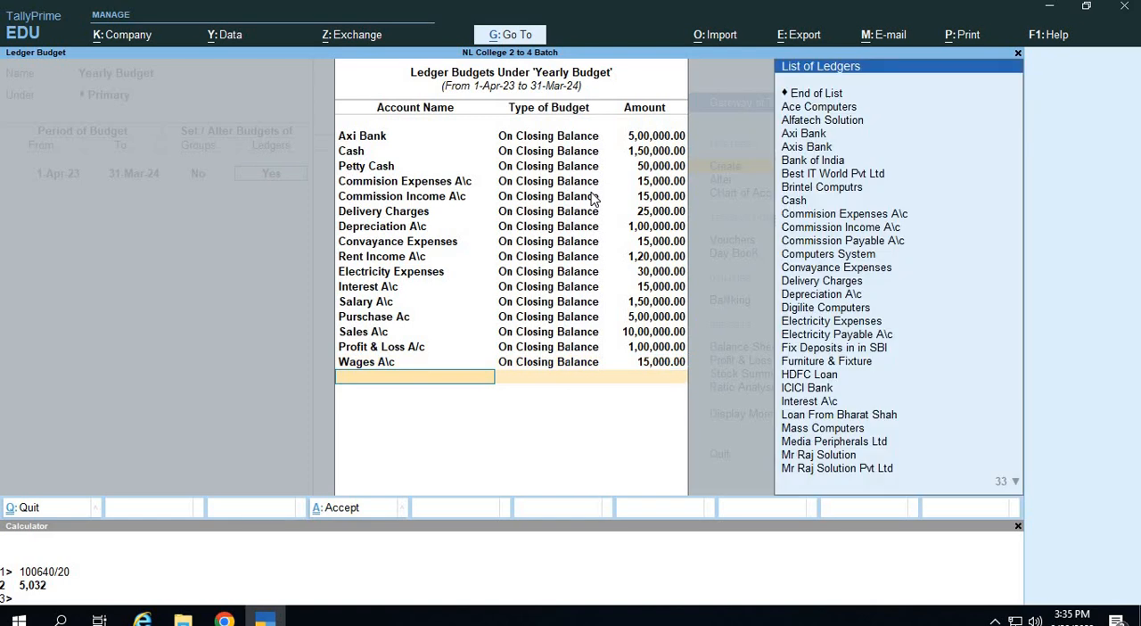
# Add a ledger budget for Telephone Expenses, On Closing Balance, with an amount of 15,000.
pyautogui.press('Up')
pyautogui.press('Up')
pyautogui.press('Up')
pyautogui.press('Up')
pyautogui.press('Up')
pyautogui.press('Return')
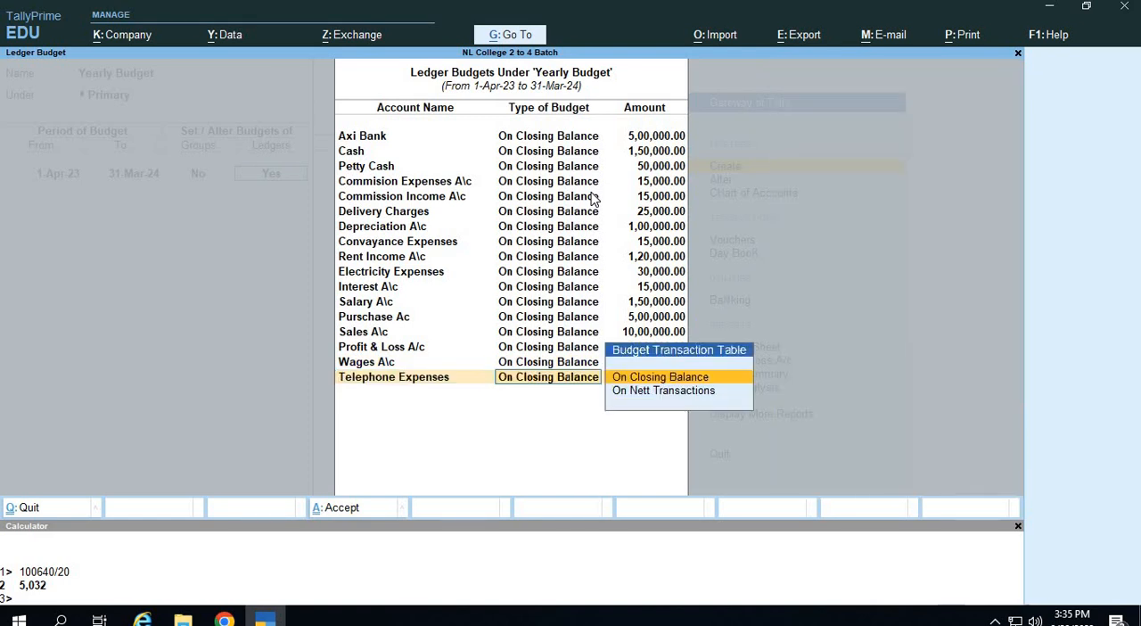
pyautogui.press('Return')
pyautogui.write('15000')
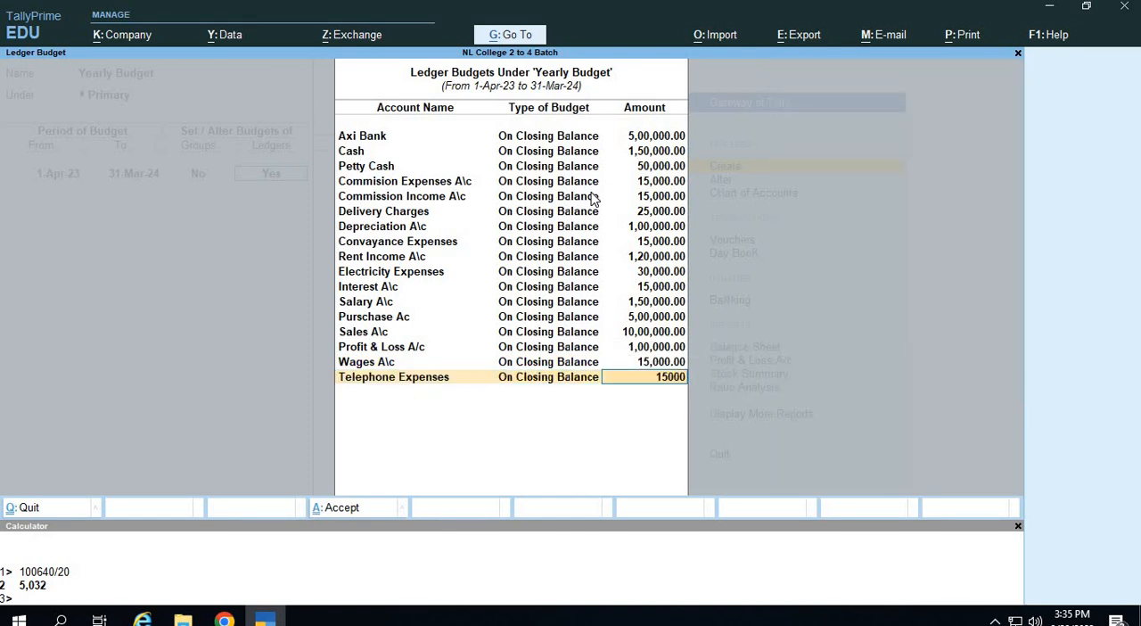
pyautogui.press('Return')
# Add a ledger budget for Staff Welfare Expnses, On Closing Balance, with an amount of 50,000.
pyautogui.press('Up')
pyautogui.press('Up')
pyautogui.press('Up')
pyautogui.press('Up')
pyautogui.press('Up')
pyautogui.press('Up')
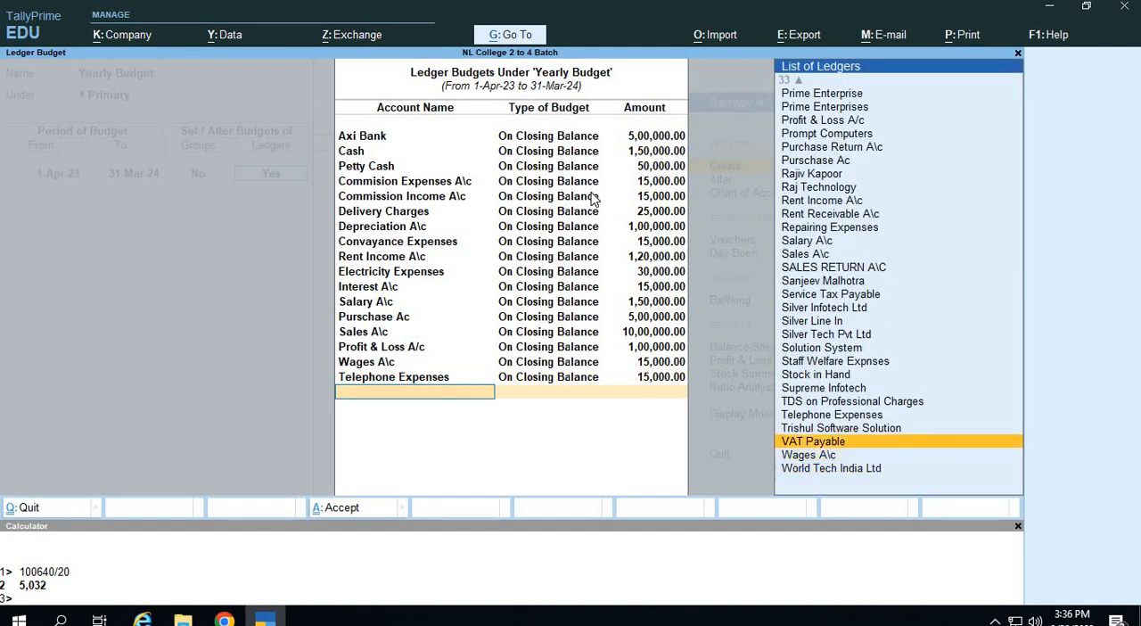
pyautogui.press('Up')
pyautogui.press('Up')
pyautogui.press('Up')
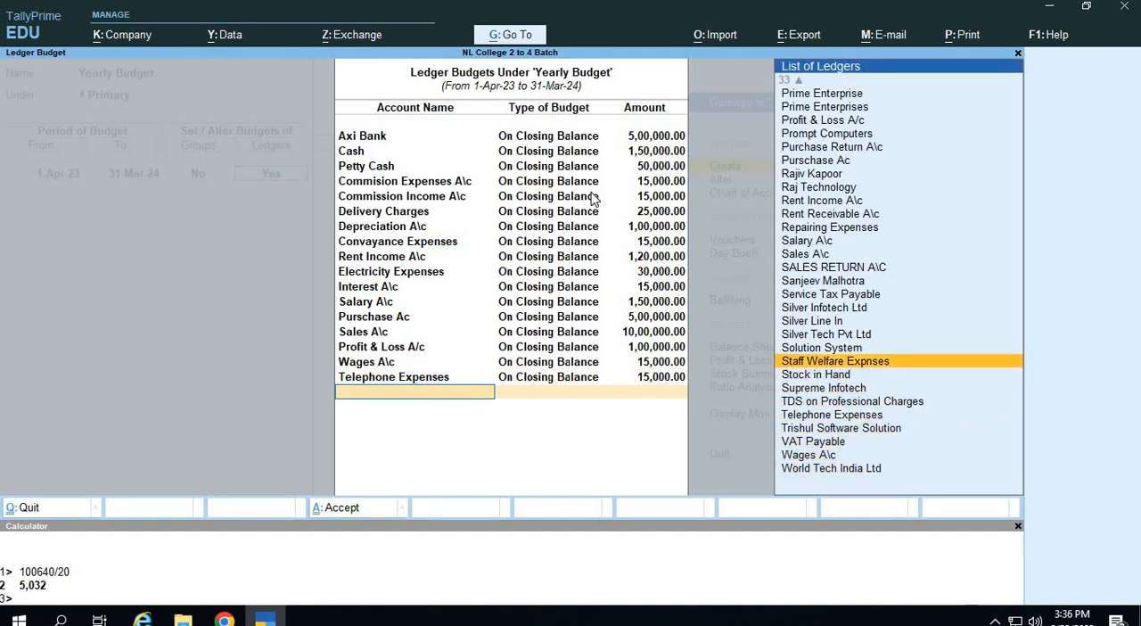
pyautogui.press('Return')
pyautogui.press('Return')
pyautogui.write('50000')
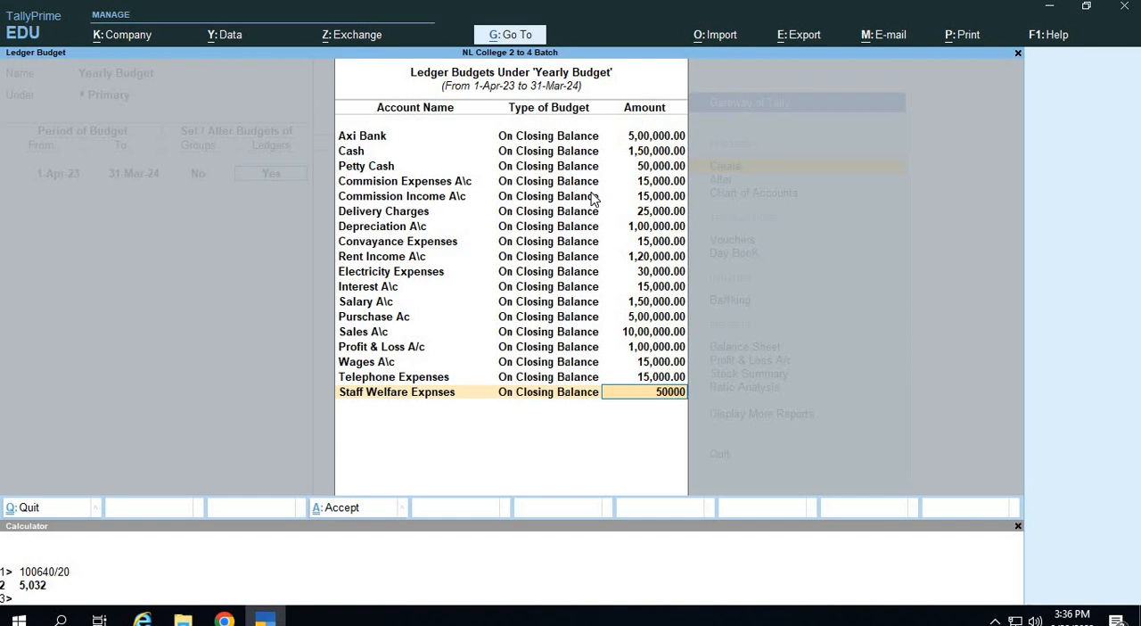
pyautogui.press('Return')
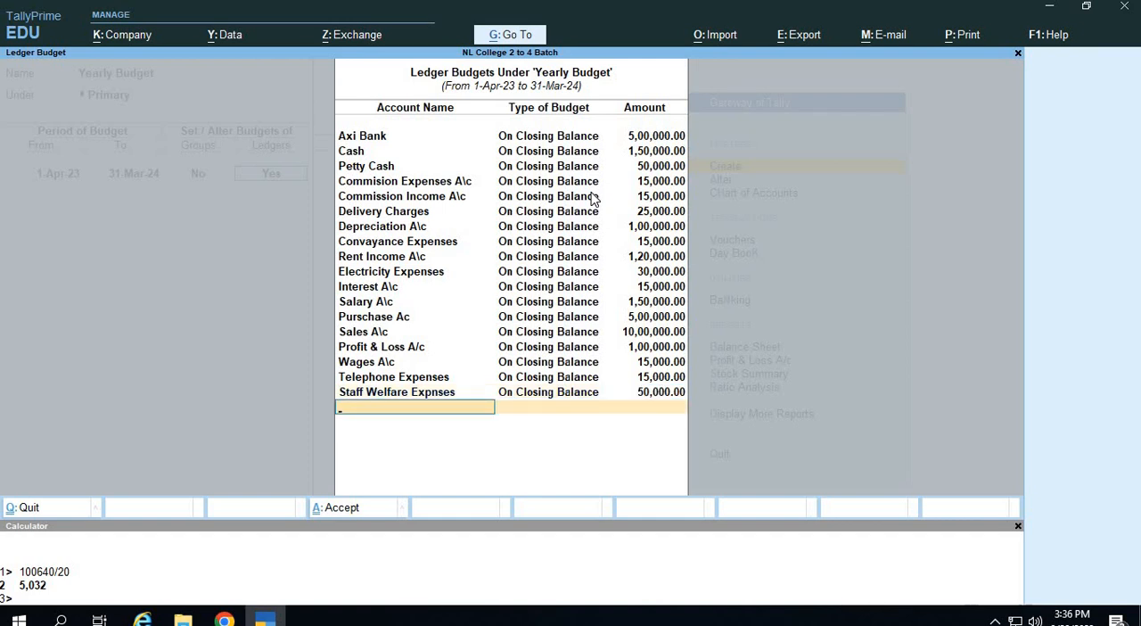
# Look through the list of ledgers for any further accounts that need a budget.
pyautogui.press('Up')
pyautogui.press('Up')
pyautogui.press('Up')
pyautogui.press('Up')
pyautogui.press('Up')
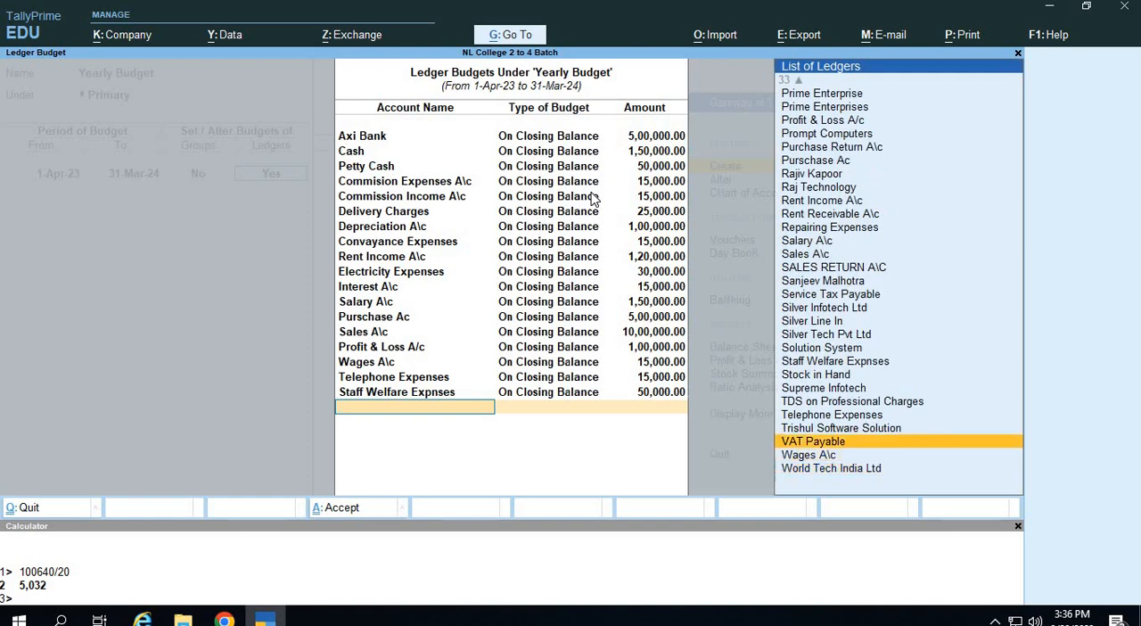
pyautogui.press('Up')
pyautogui.press('Up')
pyautogui.press('Up')
pyautogui.press('Up')
pyautogui.press('Up')
pyautogui.press('Up')
pyautogui.press('Up')
pyautogui.press('Up')
pyautogui.press('Up')
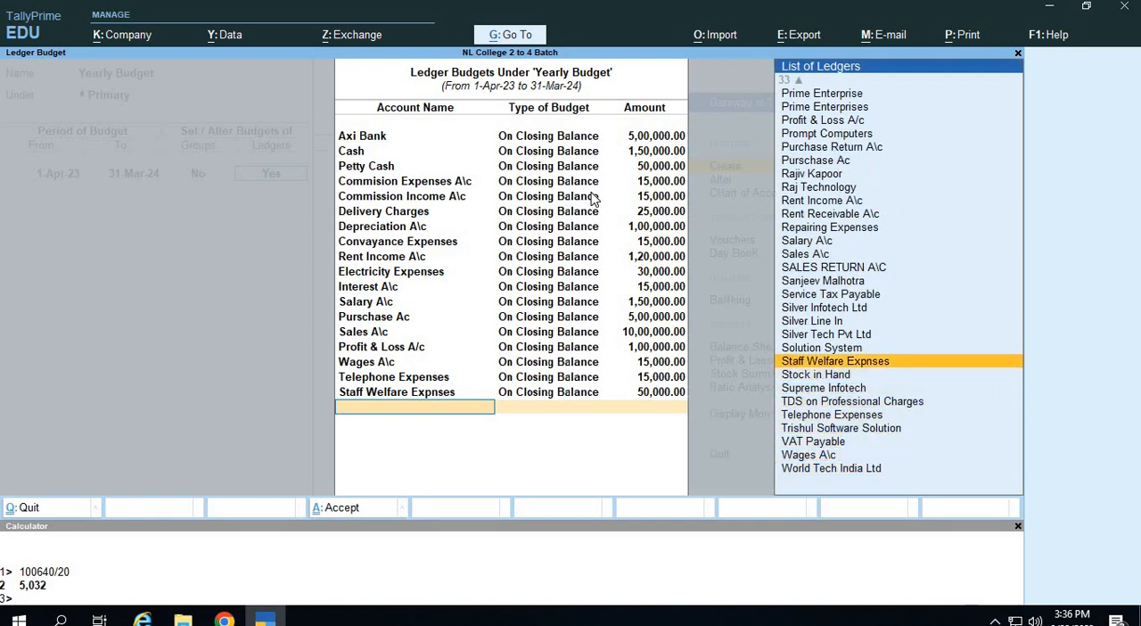
pyautogui.press('Up')
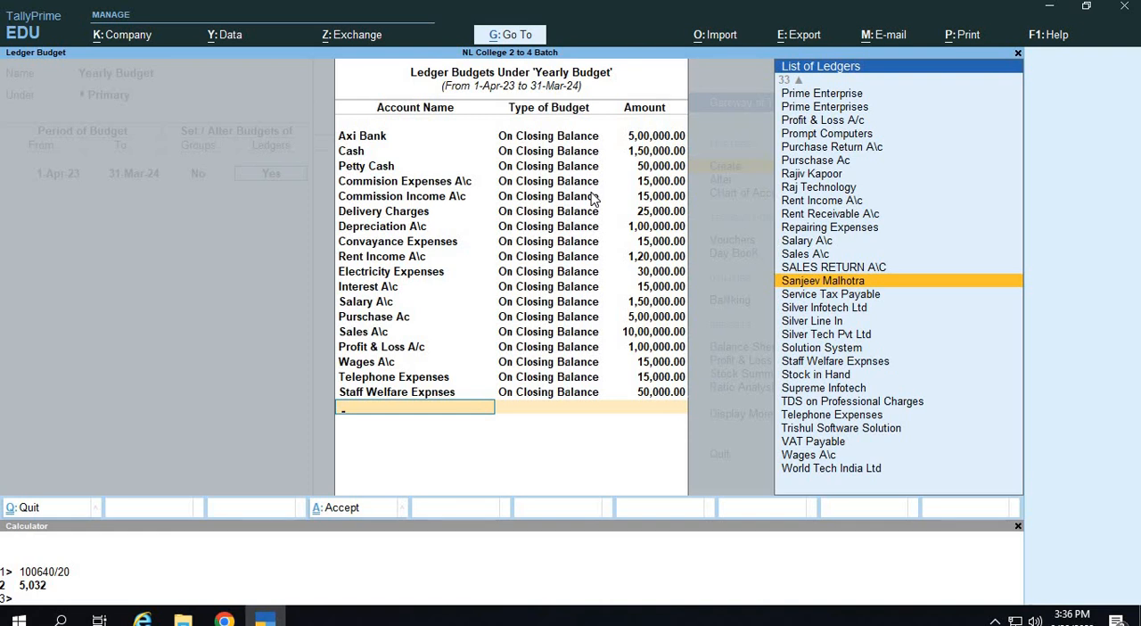
pyautogui.press('Up')
pyautogui.press('Up')
pyautogui.press('Up')
pyautogui.press('Up')
pyautogui.press('Up')
pyautogui.press('Up')
pyautogui.press('Up')
pyautogui.press('Up')
pyautogui.press('Up')
pyautogui.press('Up')
pyautogui.press('Up')
pyautogui.press('Up')
pyautogui.press('Up')
pyautogui.press('Up')
pyautogui.press('Up')
pyautogui.press('Up')
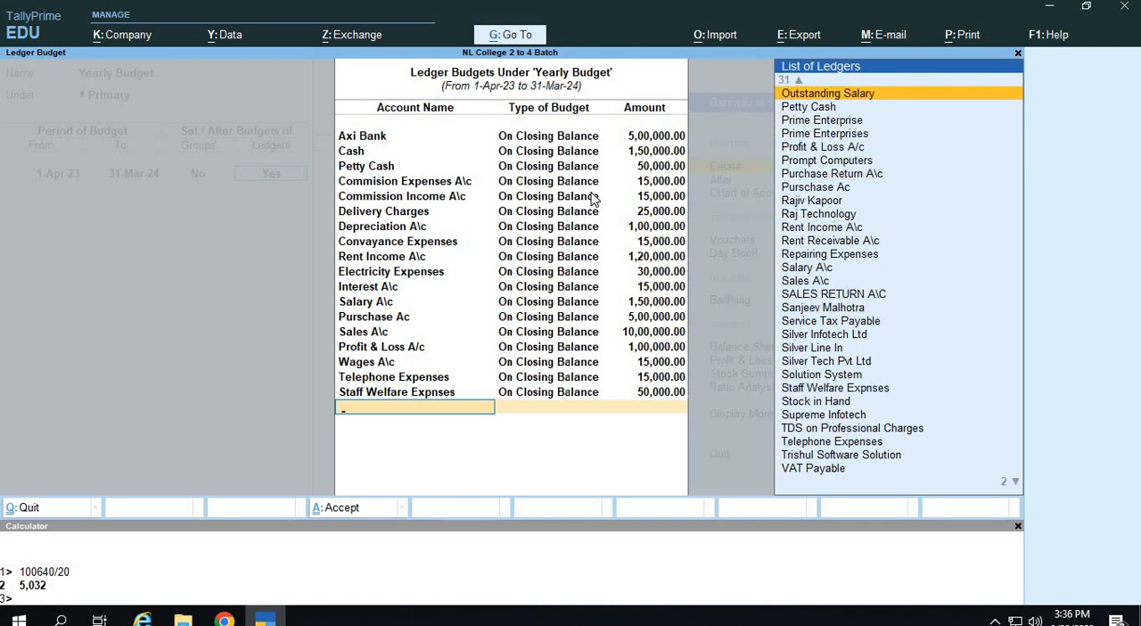
pyautogui.press('Up')
pyautogui.press('Up')
pyautogui.press('Up')
pyautogui.press('Up')
pyautogui.press('Up')
pyautogui.press('Up')
pyautogui.press('Up')
pyautogui.press('Up')
pyautogui.press('Up')
pyautogui.press('Up')
pyautogui.press('Up')
pyautogui.press('Up')
pyautogui.press('Up')
pyautogui.press('Up')
pyautogui.press('Up')
pyautogui.press('Up')
pyautogui.press('Up')
pyautogui.press('Up')
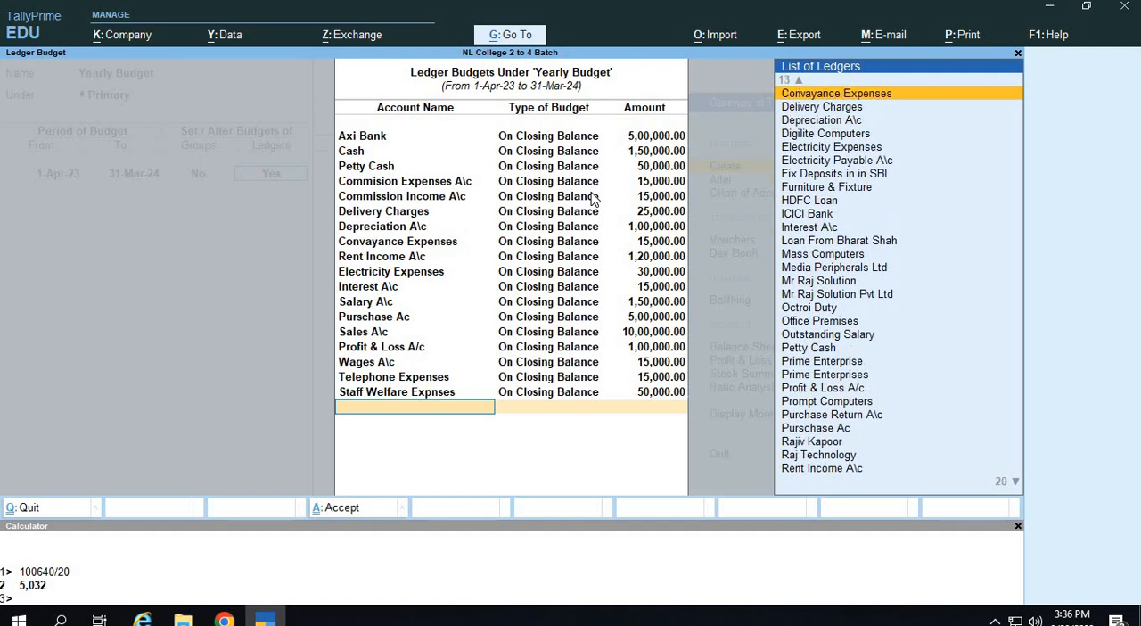
pyautogui.press('Up')
pyautogui.press('Up')
pyautogui.press('Up')
pyautogui.press('Up')
pyautogui.press('Up')
pyautogui.press('Up')
pyautogui.press('Up')
pyautogui.press('Up')
pyautogui.press('Up')
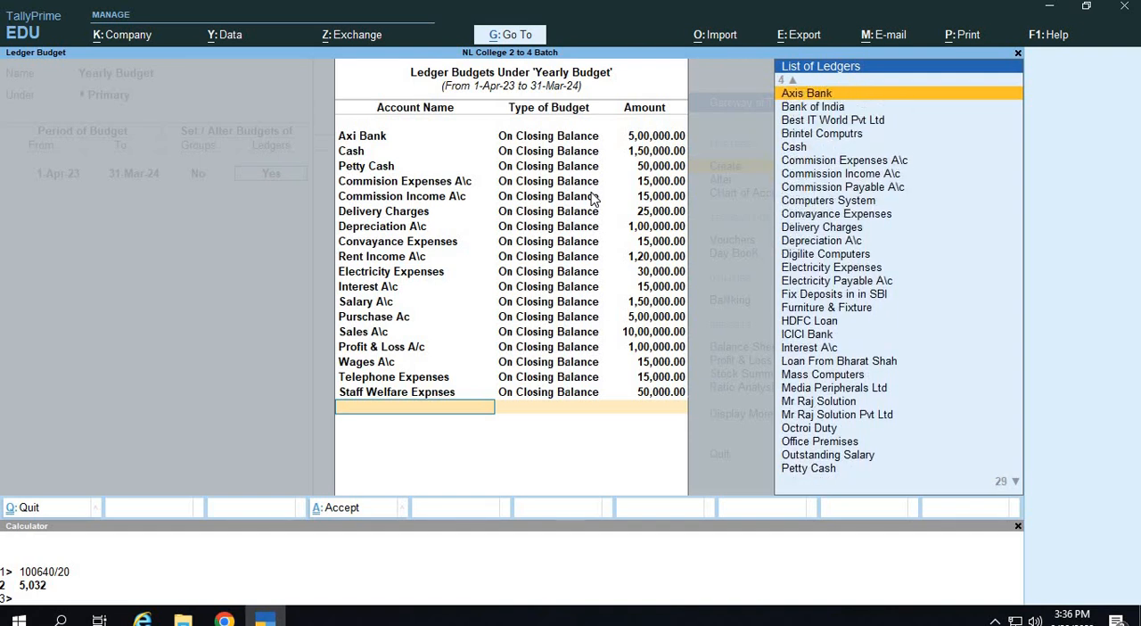
# End the ledger budget list, save the Yearly Budget and return to the Gateway of Tally.
pyautogui.press('Up')
pyautogui.press('Up')
pyautogui.press('Up')
pyautogui.press('Up')
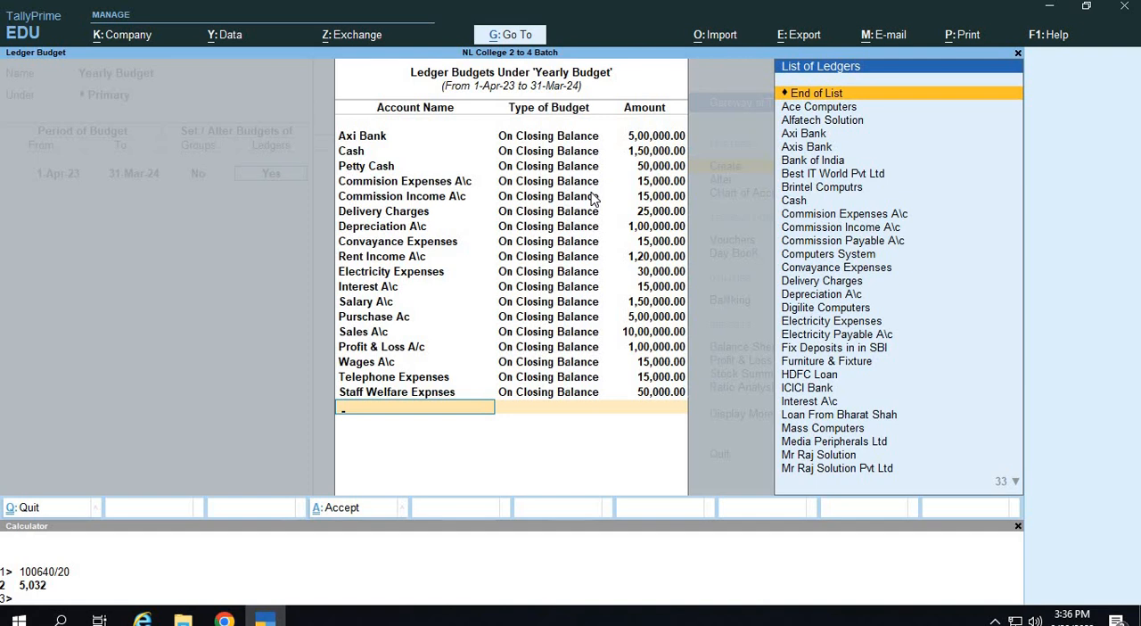
pyautogui.press('Return')
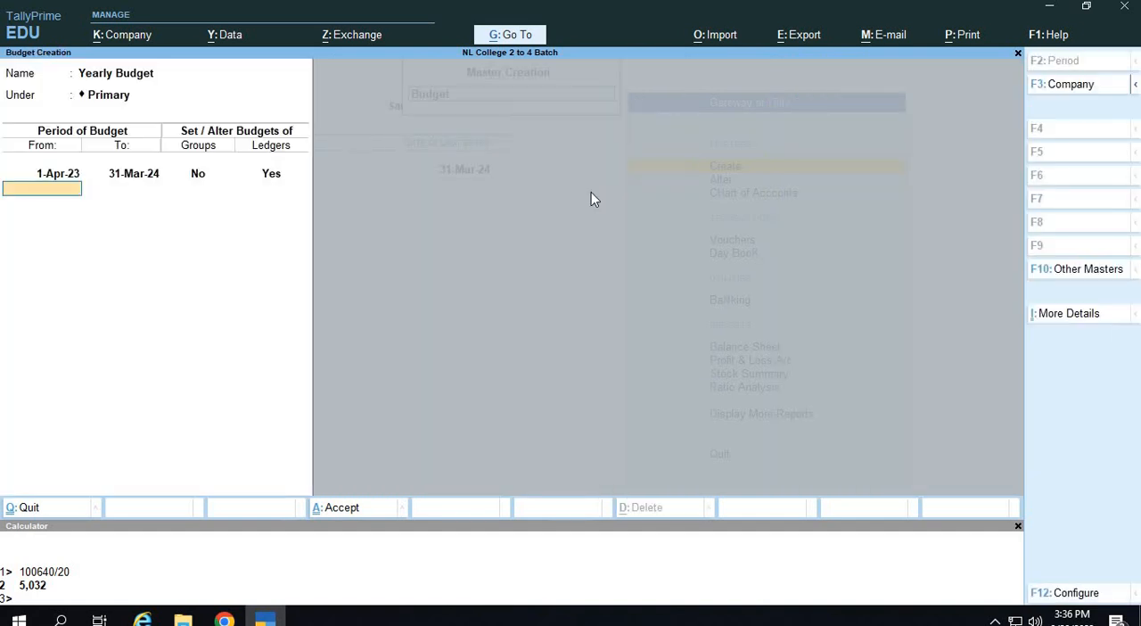
pyautogui.press('Return')
pyautogui.press('Return')
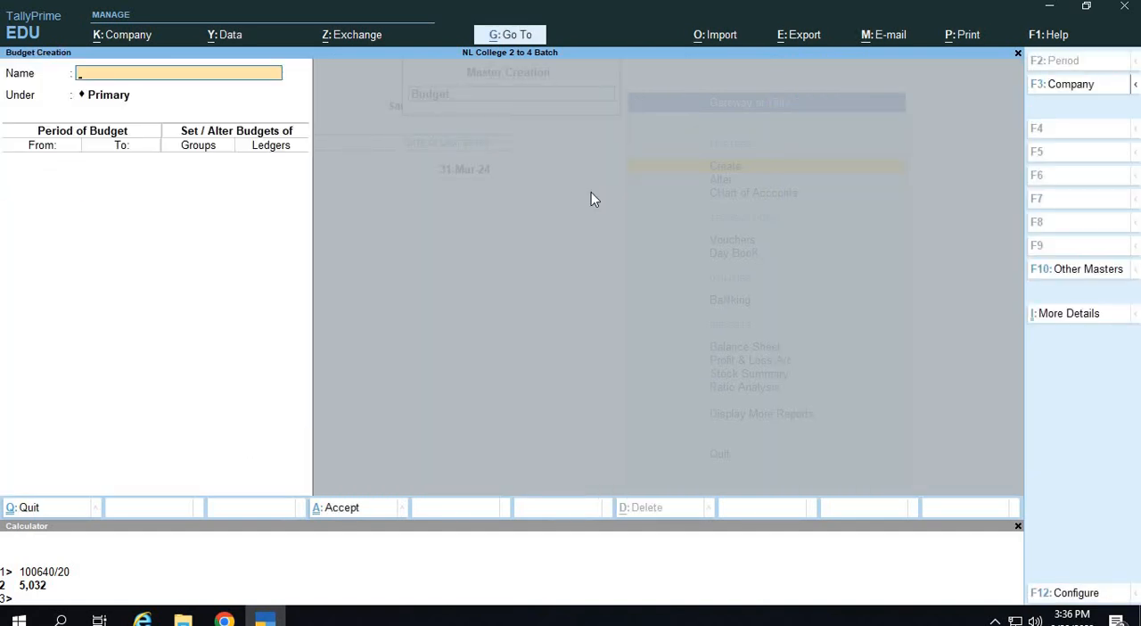
pyautogui.hotkey('ctrl', 'q')
pyautogui.hotkey('ctrl', 'q')
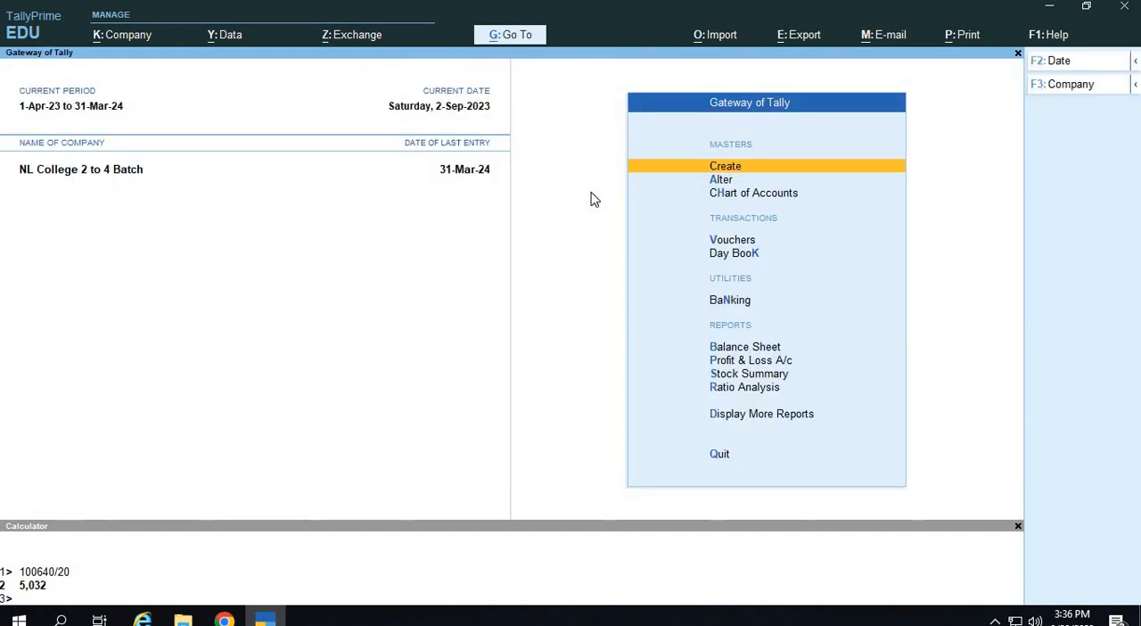
# Open the Balance Sheet and show it in detailed form.
pyautogui.press('Down')
pyautogui.press('Down')
pyautogui.press('Down')
pyautogui.press('Down')
pyautogui.press('Down')
pyautogui.press('Down')
pyautogui.press('Down')
pyautogui.press('Up')
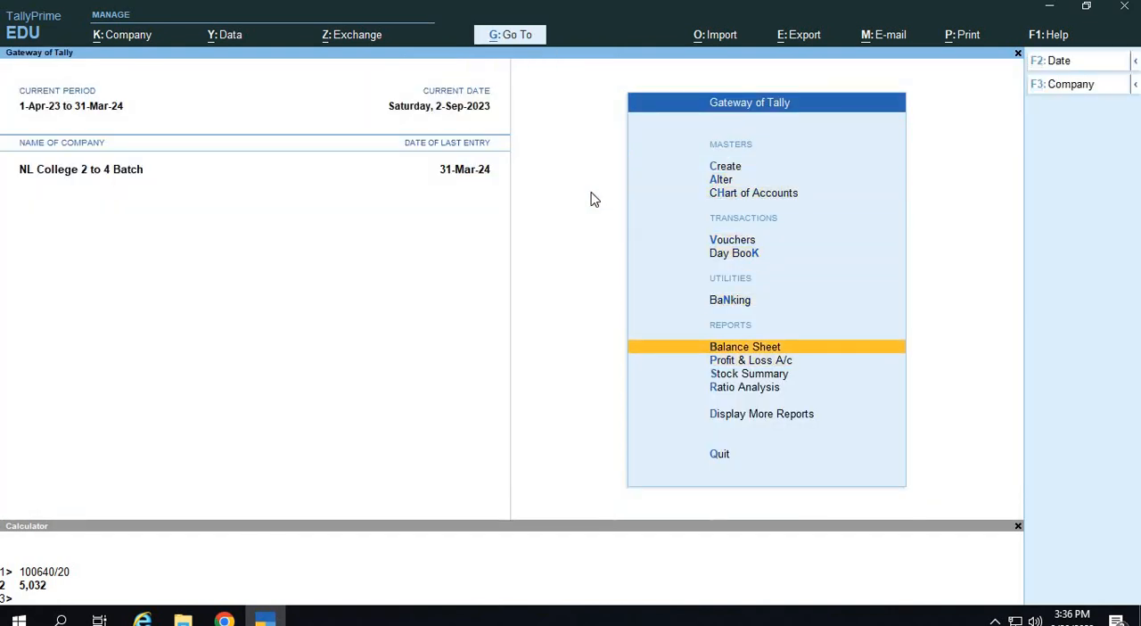
pyautogui.press('Return')
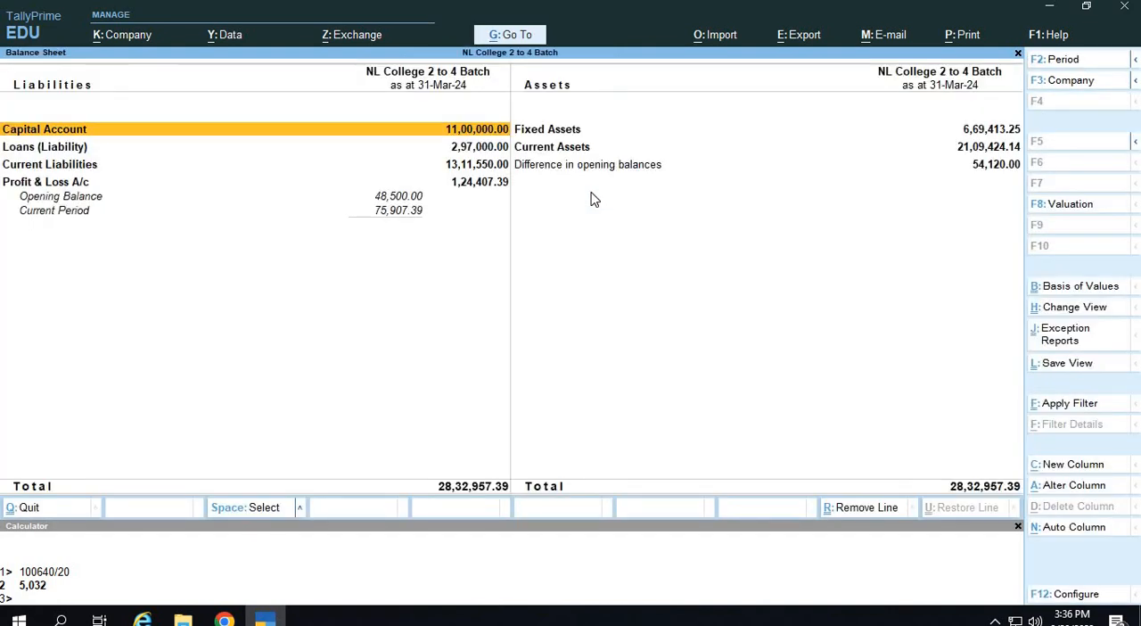
pyautogui.hotkey('alt', 'F5')
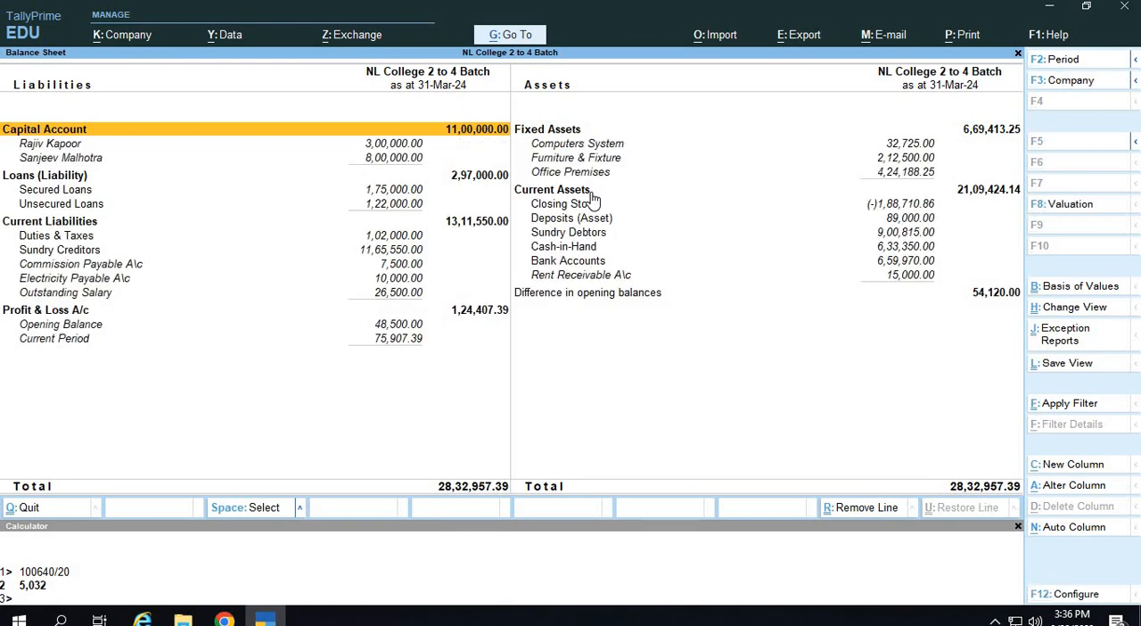
# Add a Yearly Budget column to the Balance Sheet for 1-Apr-23 to 31-Mar-24, with Default stock valuation and no variance.
pyautogui.press('alt')
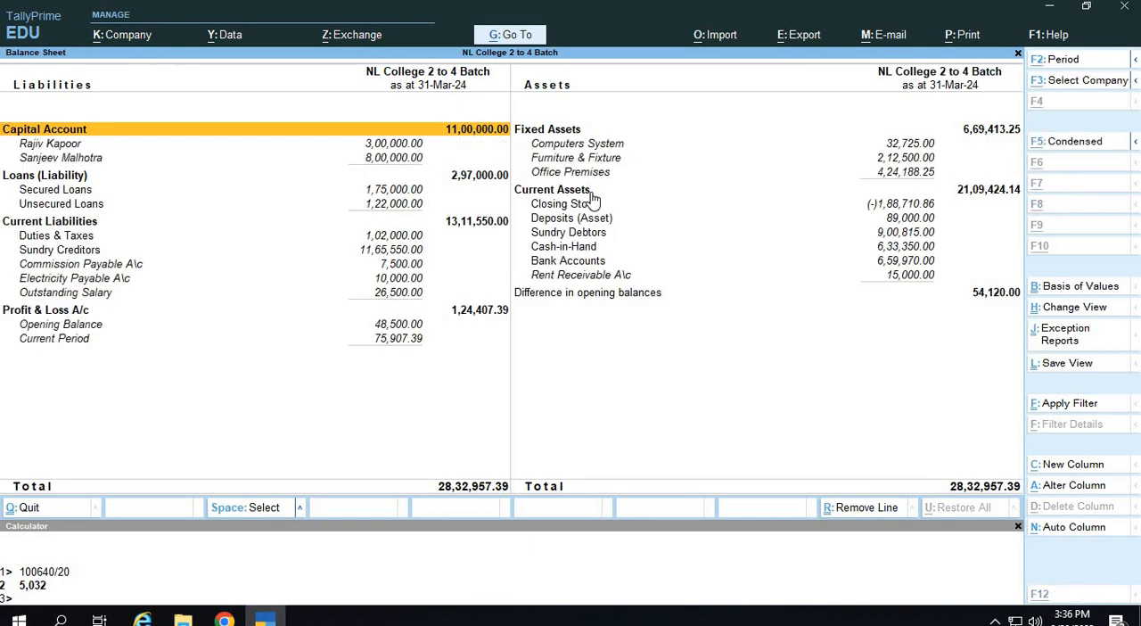
pyautogui.hotkey('alt', 'c')
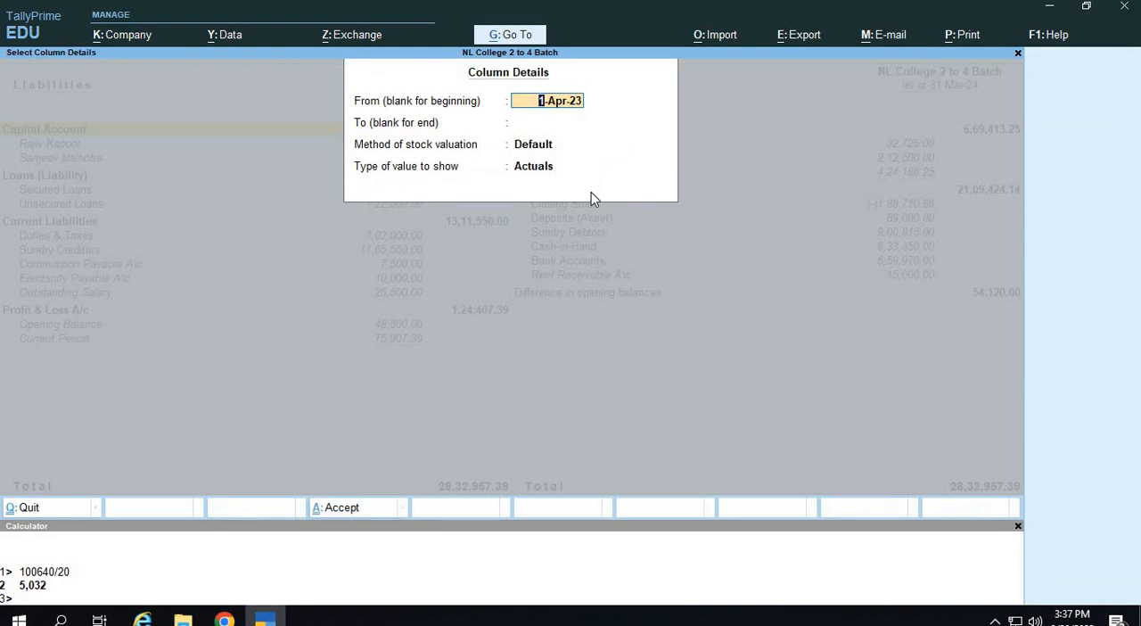
pyautogui.press('Return')
pyautogui.write('313')
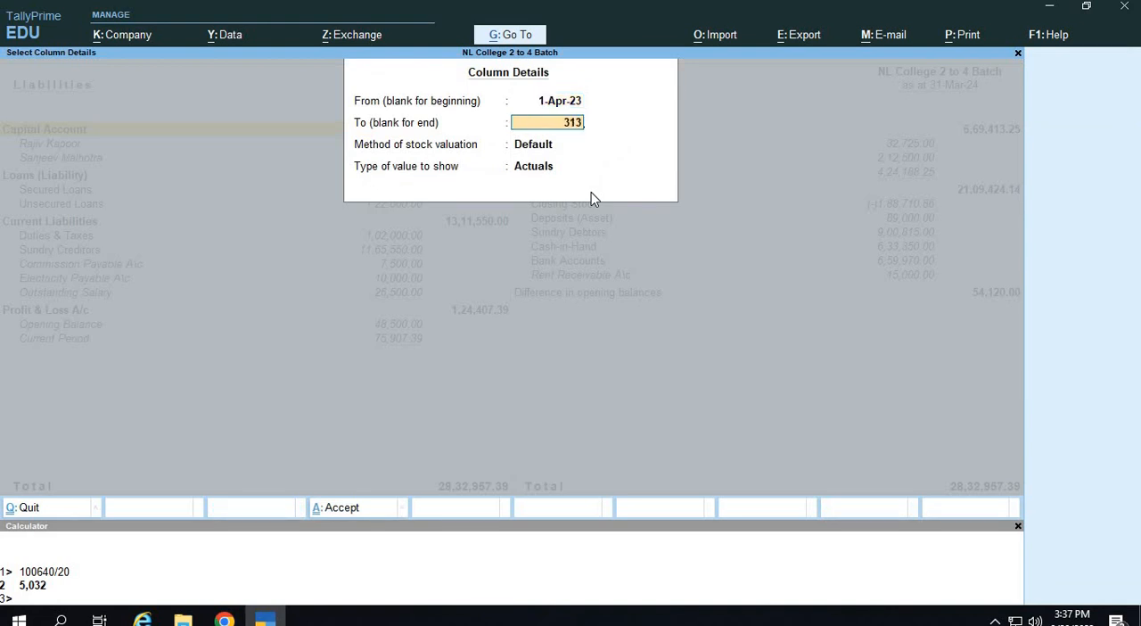
pyautogui.press('BackSpace')
pyautogui.write('.3.2024')
pyautogui.press('Return')
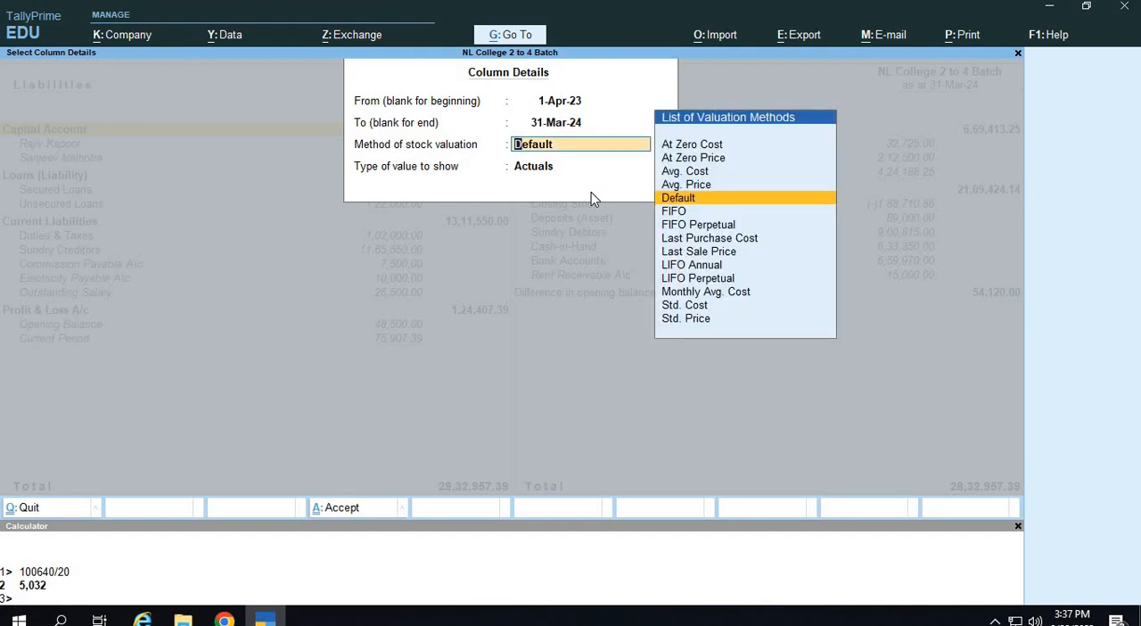
pyautogui.press('Return')
pyautogui.press('Down')
pyautogui.press('Down')
pyautogui.press('Down')
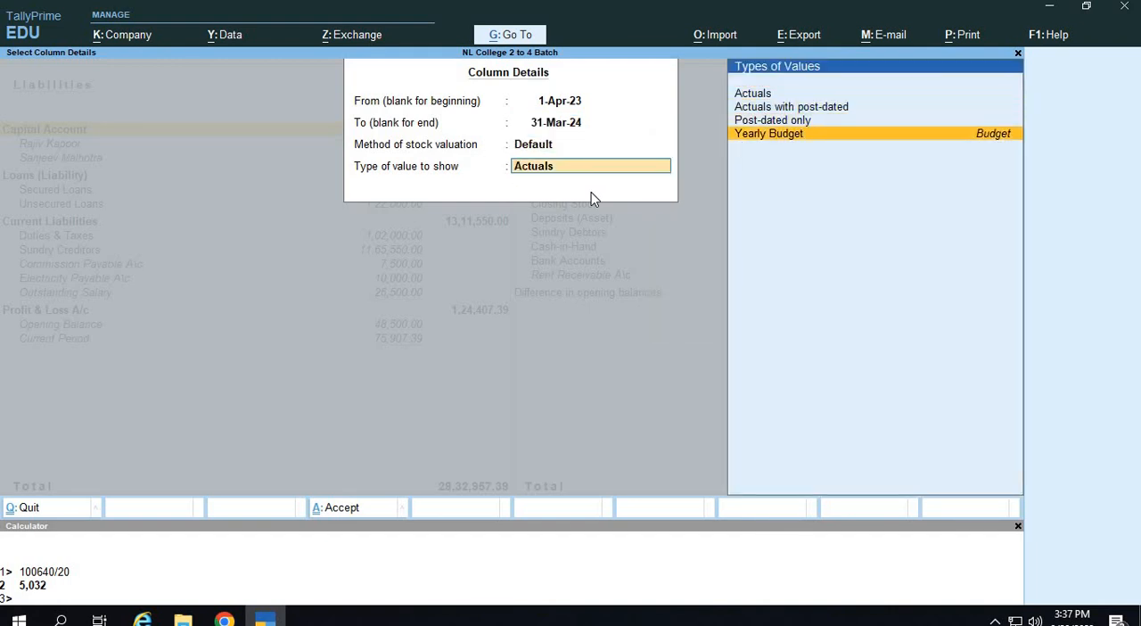
pyautogui.press('Return')
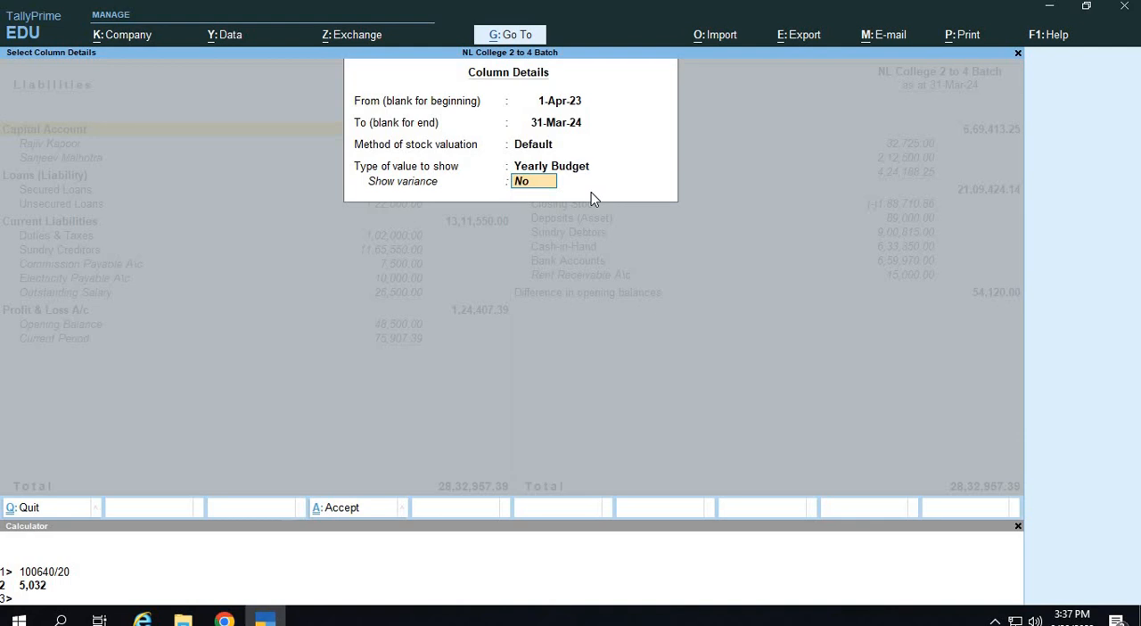
pyautogui.press('Return')
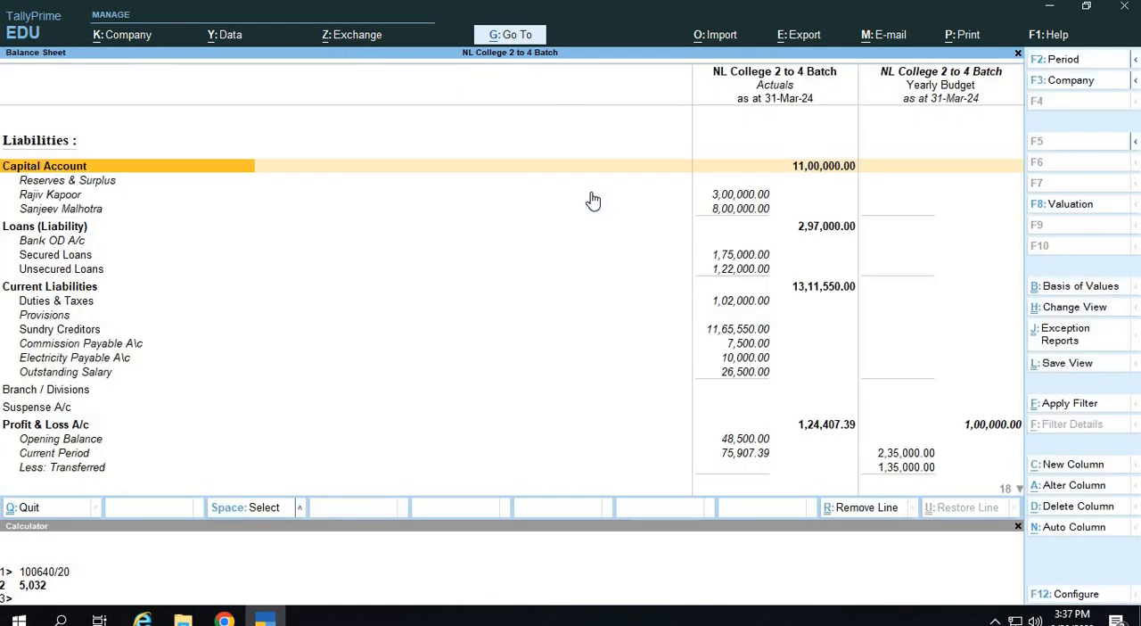
# Add another Yearly Budget column for 1-Apr-23 to 31-Mar-24, with Default stock valuation and Show variance set to Yes.
pyautogui.hotkey('alt', 'c')
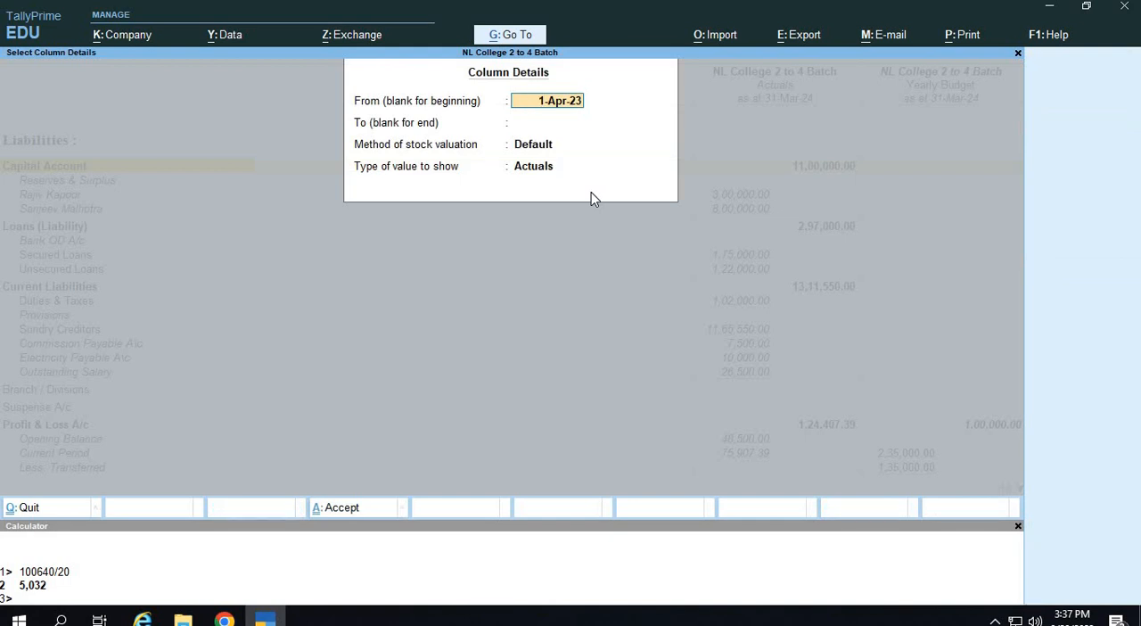
pyautogui.press('Return')
pyautogui.write('31-3')
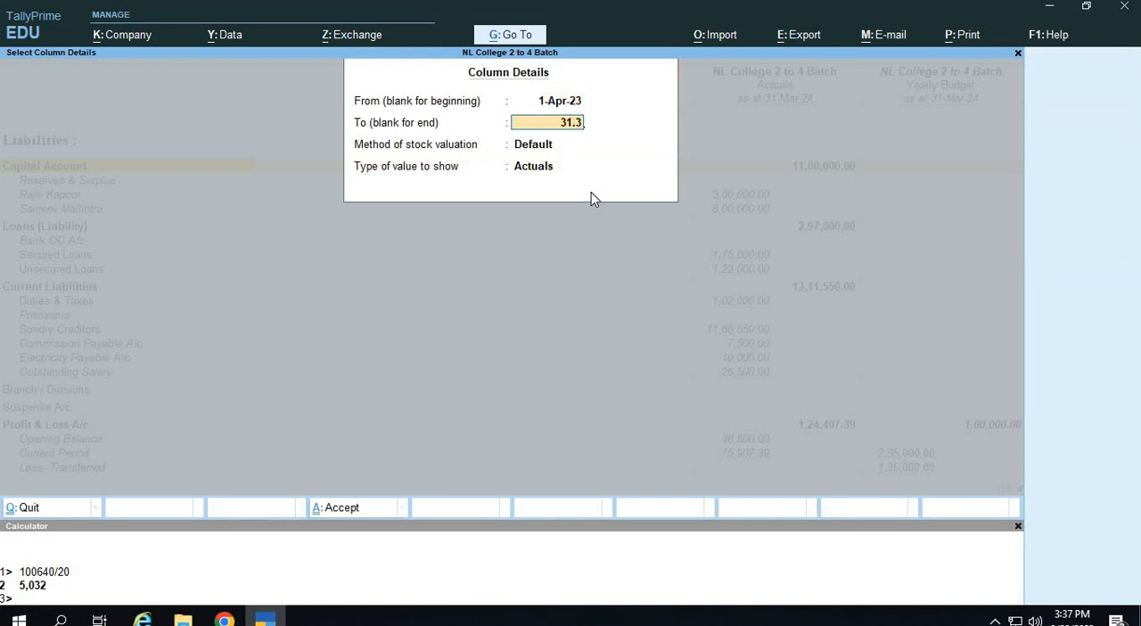
pyautogui.press('Return')
pyautogui.press('Return')
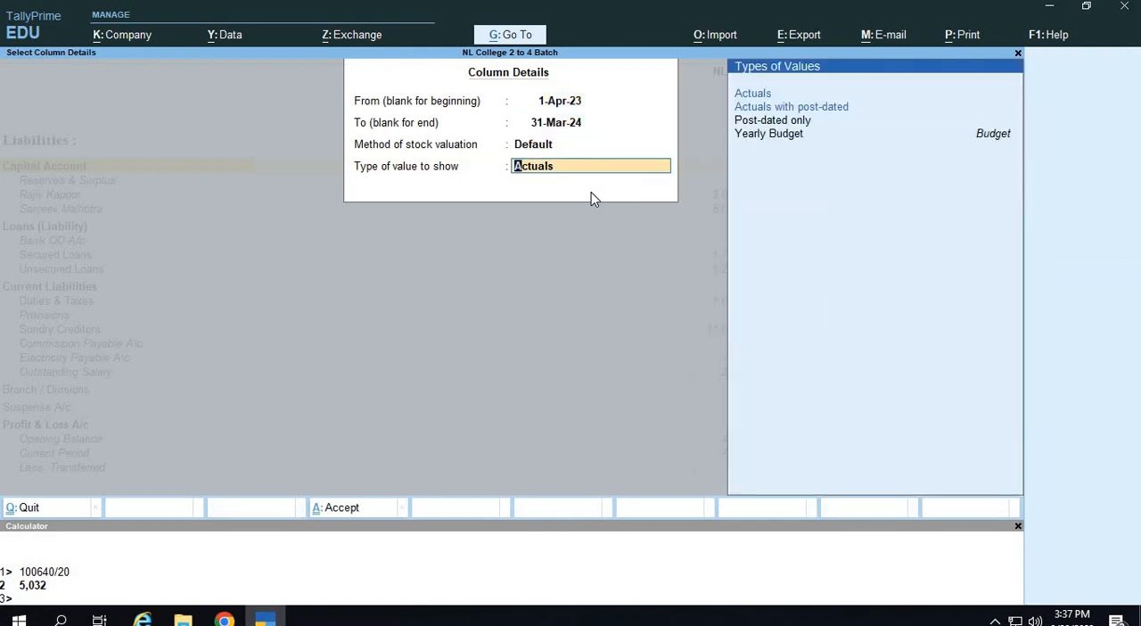
pyautogui.press('Down')
pyautogui.press('Down')
pyautogui.press('Down')
pyautogui.press('Return')
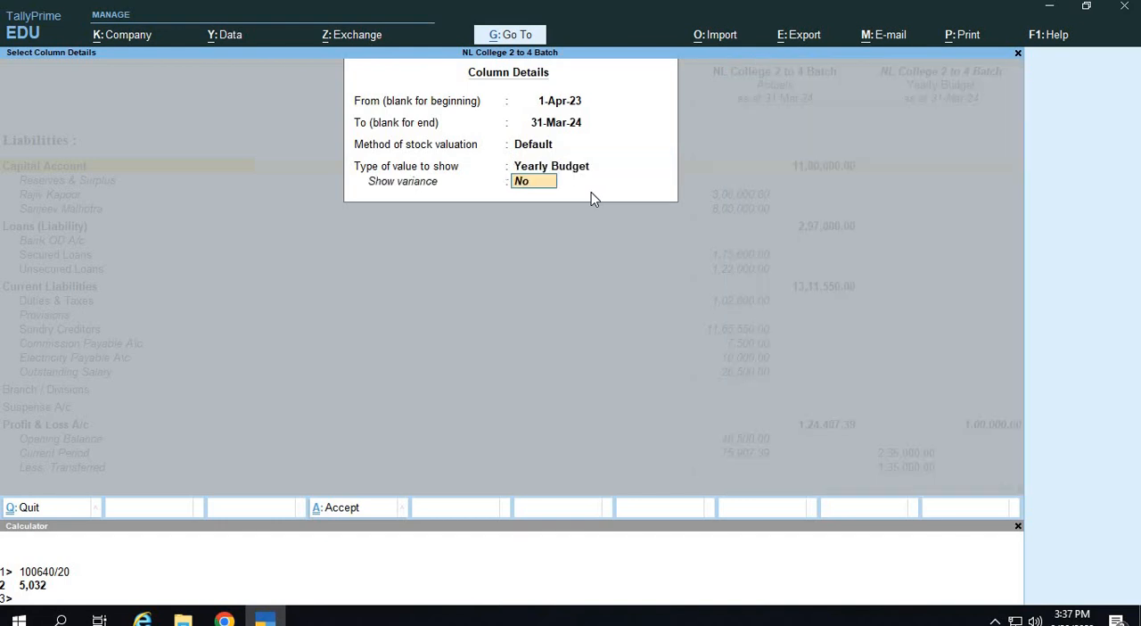
pyautogui.write('y')
pyautogui.press('Return')
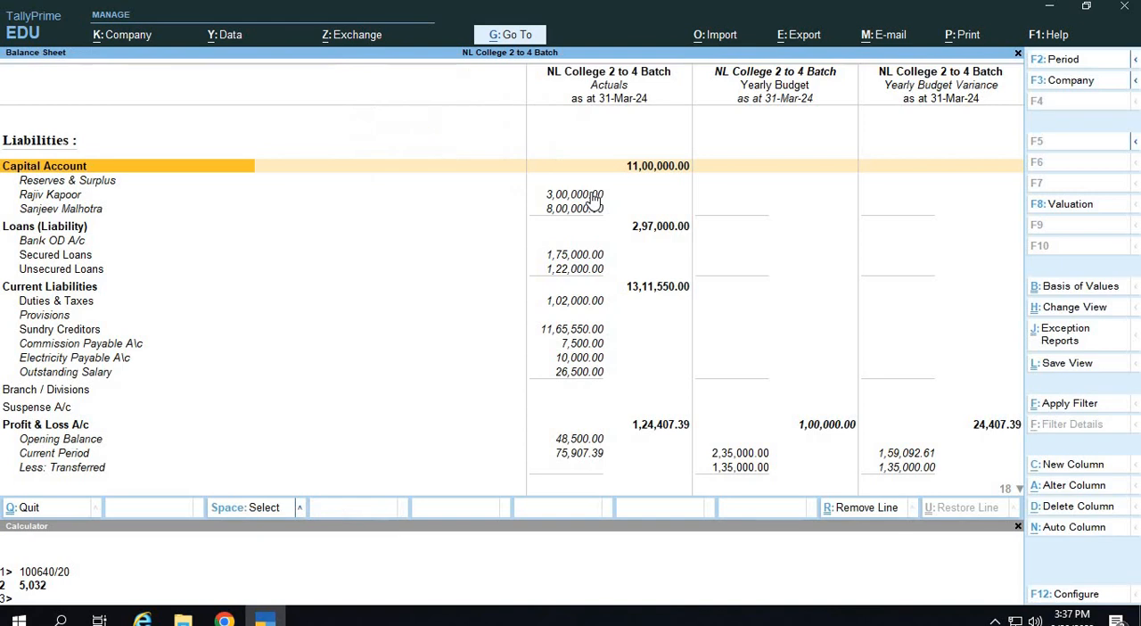
# Examine the condensed and detailed Balance Sheet, comparing the actual, budget and variance figures for Cash-in-Hand.
pyautogui.hotkey('alt', 'F5')
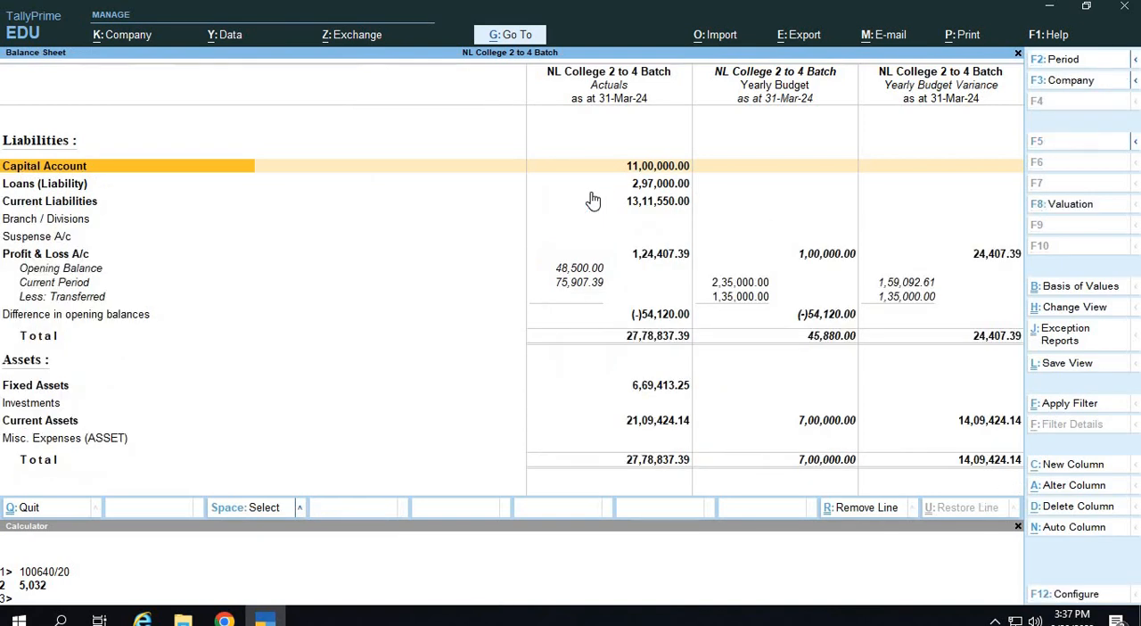
pyautogui.press('Down')
pyautogui.press('End')
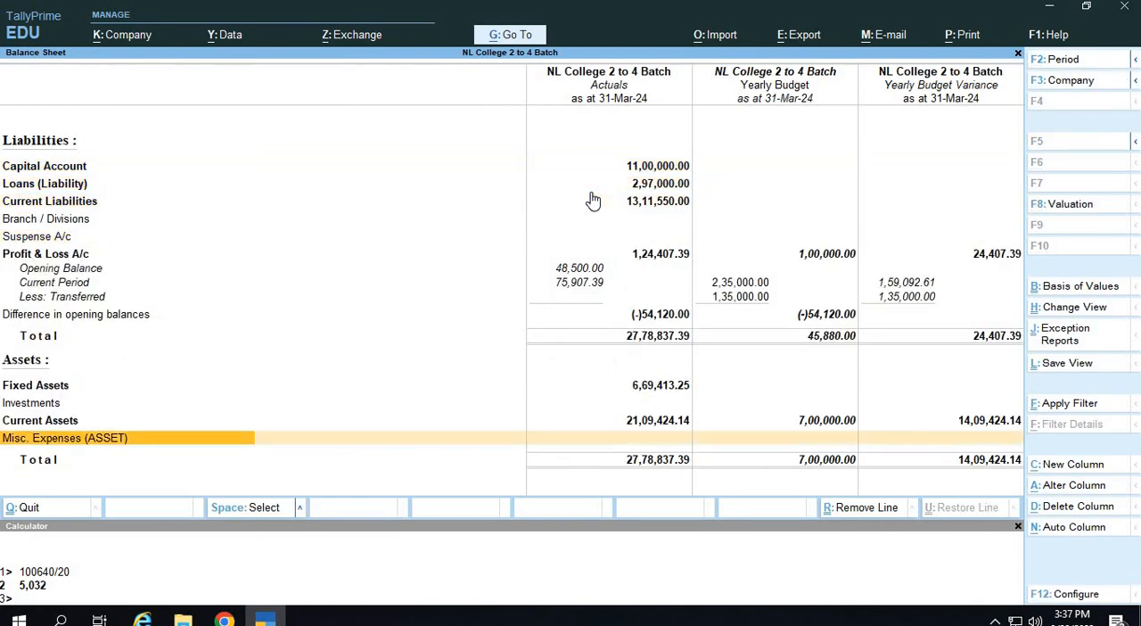
pyautogui.hotkey('alt', 'F5')
pyautogui.press('Up')
pyautogui.press('Up')
pyautogui.press('Up')
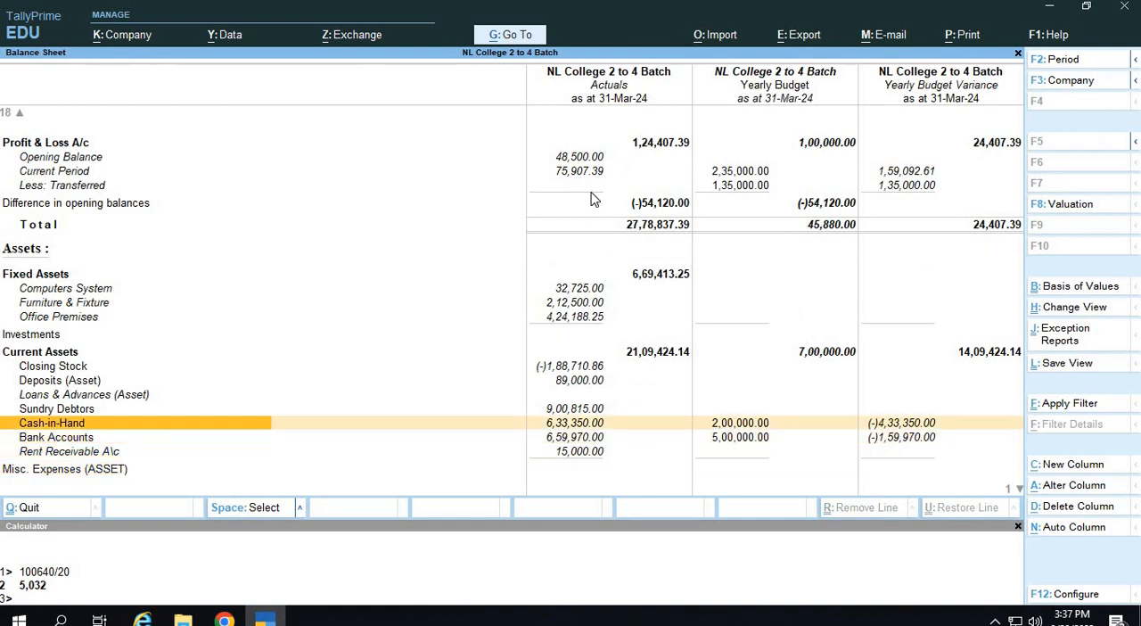
pyautogui.press('Right')
pyautogui.press('Right')
pyautogui.press('Left')
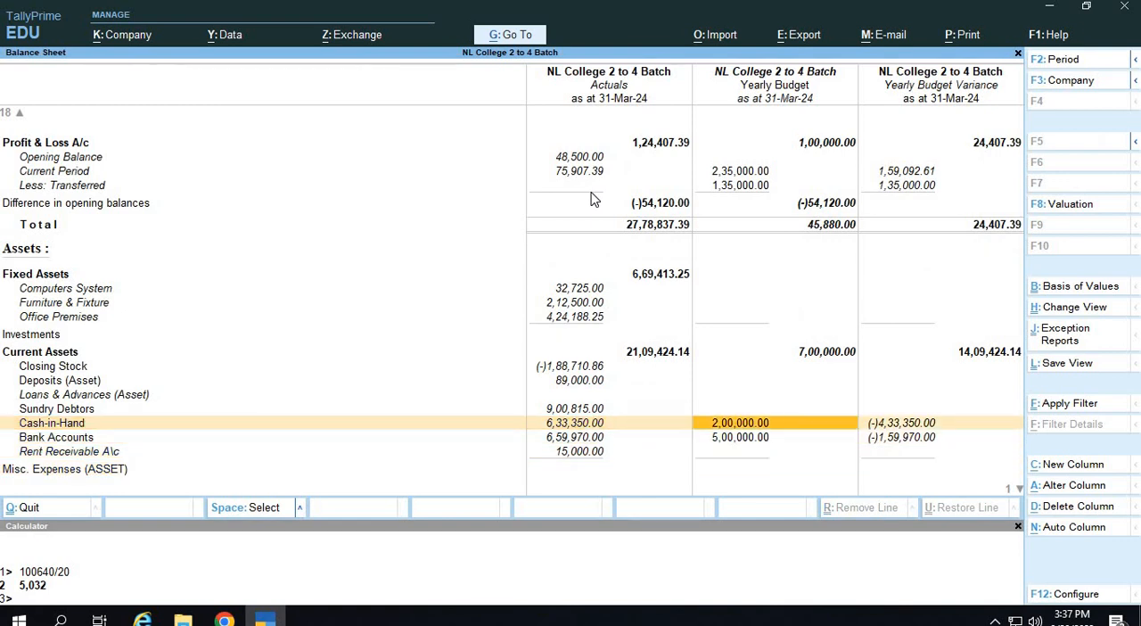
# Compare the actual, budget and variance figures for Cash-in-Hand and Bank Accounts under Current Assets.
pyautogui.press('Right')
pyautogui.press('Right')
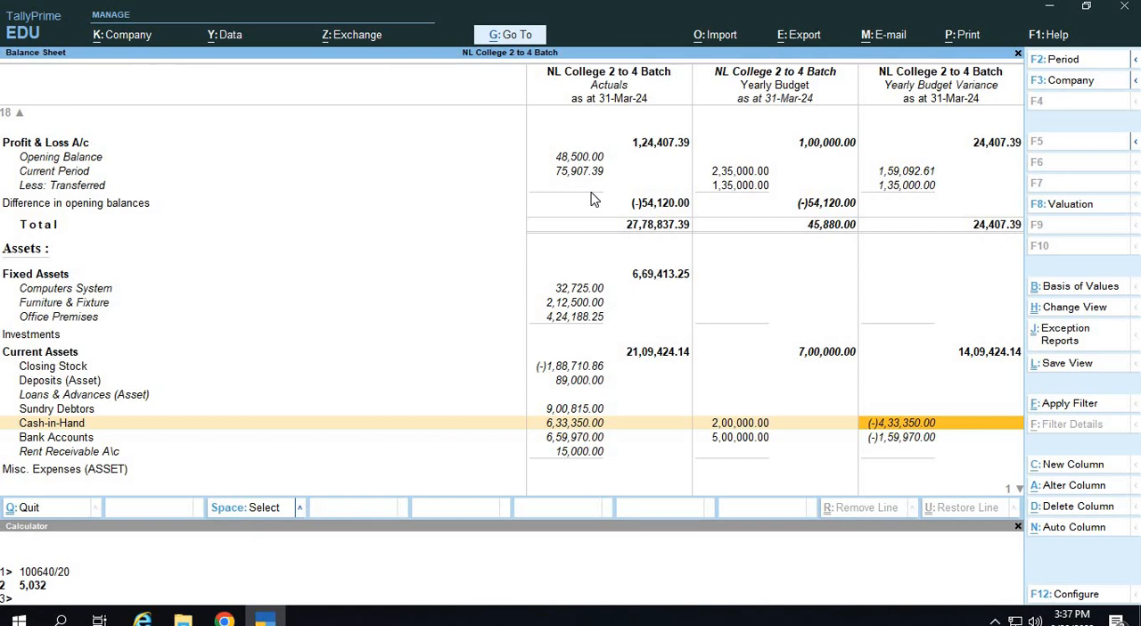
pyautogui.press('Left')
pyautogui.press('Left')
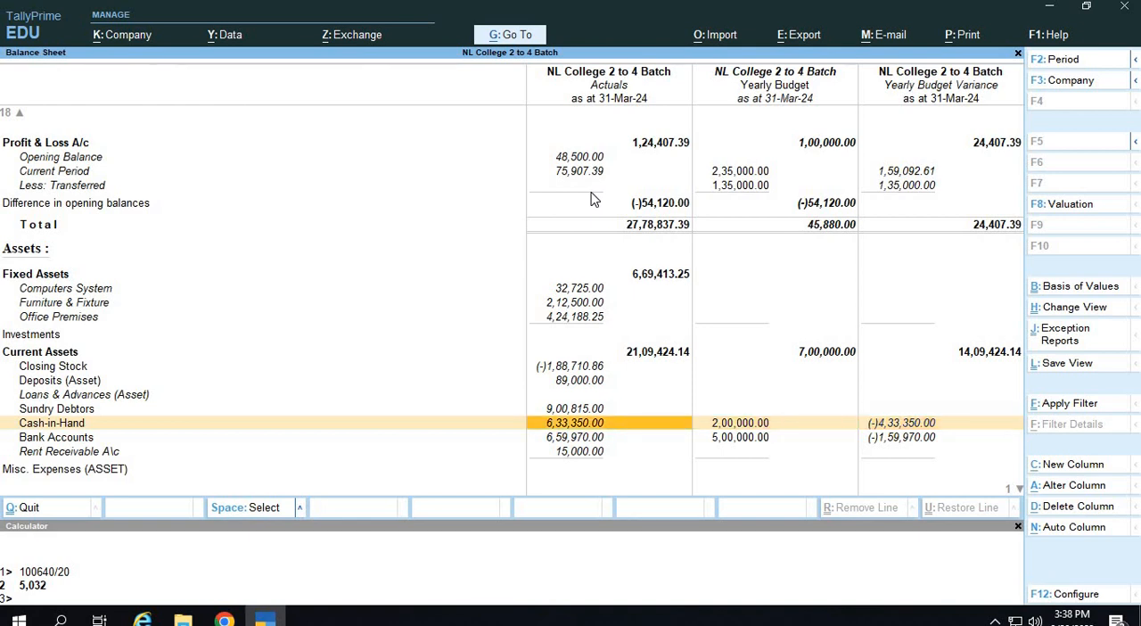
pyautogui.press('Down')
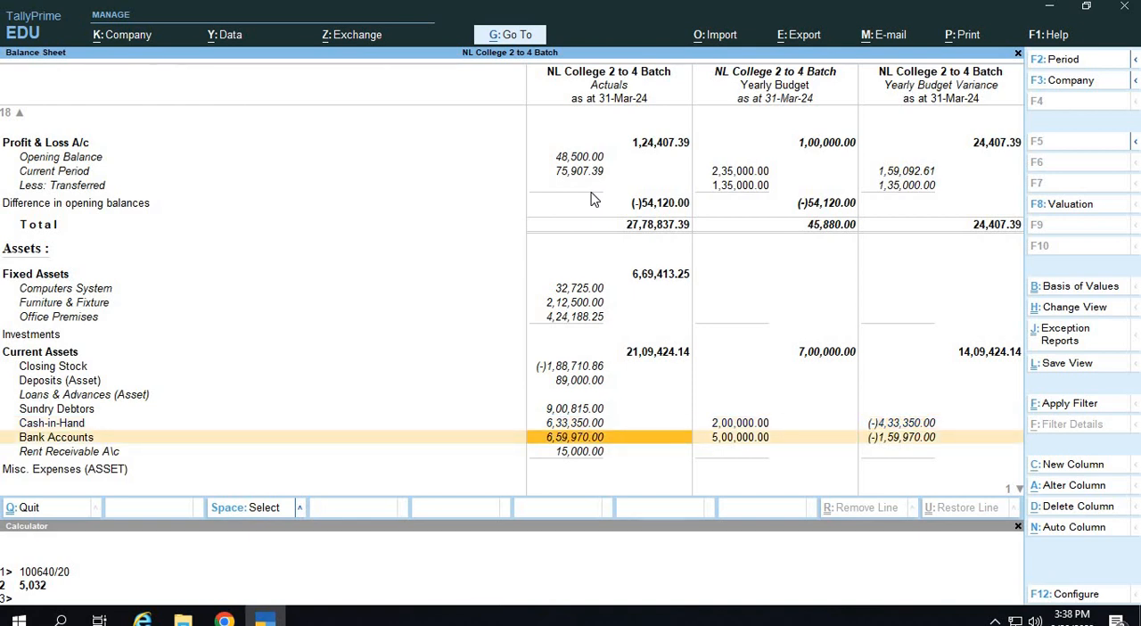
pyautogui.press('Right')
pyautogui.press('Left')
pyautogui.press('Right')
pyautogui.press('Right')
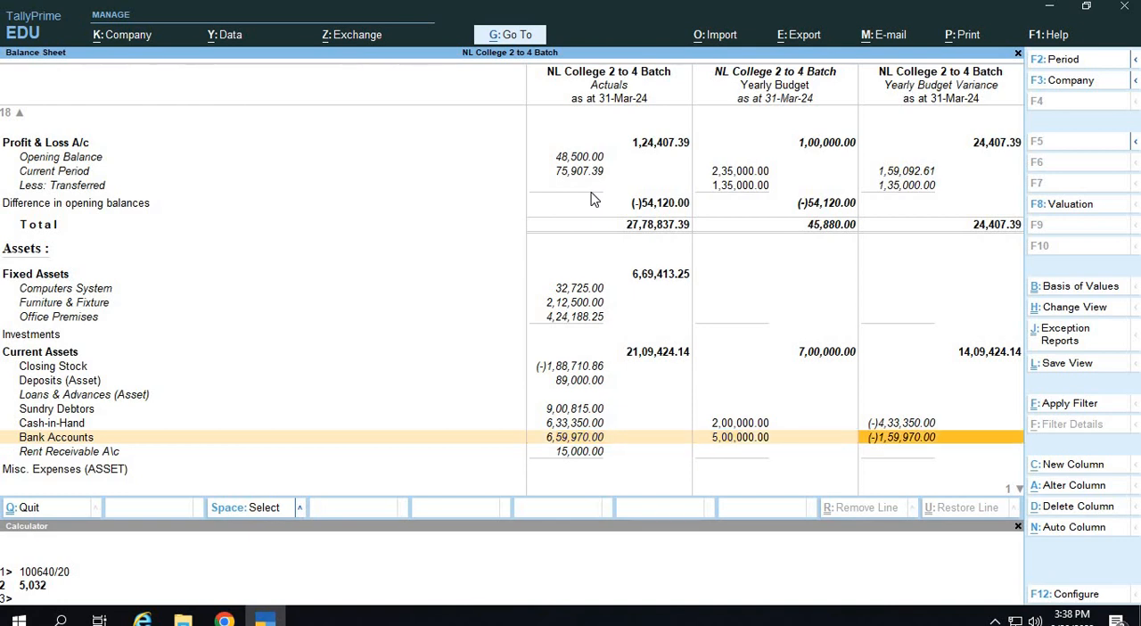
# Open the Profit & Loss A/c from its line in the Balance Sheet and show it in detailed form.
pyautogui.press('Left')
pyautogui.press('Up')
pyautogui.press('Up')
pyautogui.press('Up')
pyautogui.press('Up')
pyautogui.press('Up')
pyautogui.press('Up')
pyautogui.press('Up')
pyautogui.press('Up')
pyautogui.press('Up')
pyautogui.press('Up')
pyautogui.press('Up')
pyautogui.press('Up')
pyautogui.press('Up')
pyautogui.press('Up')
pyautogui.press('Up')
pyautogui.press('Up')
pyautogui.press('Up')
pyautogui.press('Up')
pyautogui.press('Up')
pyautogui.press('Up')
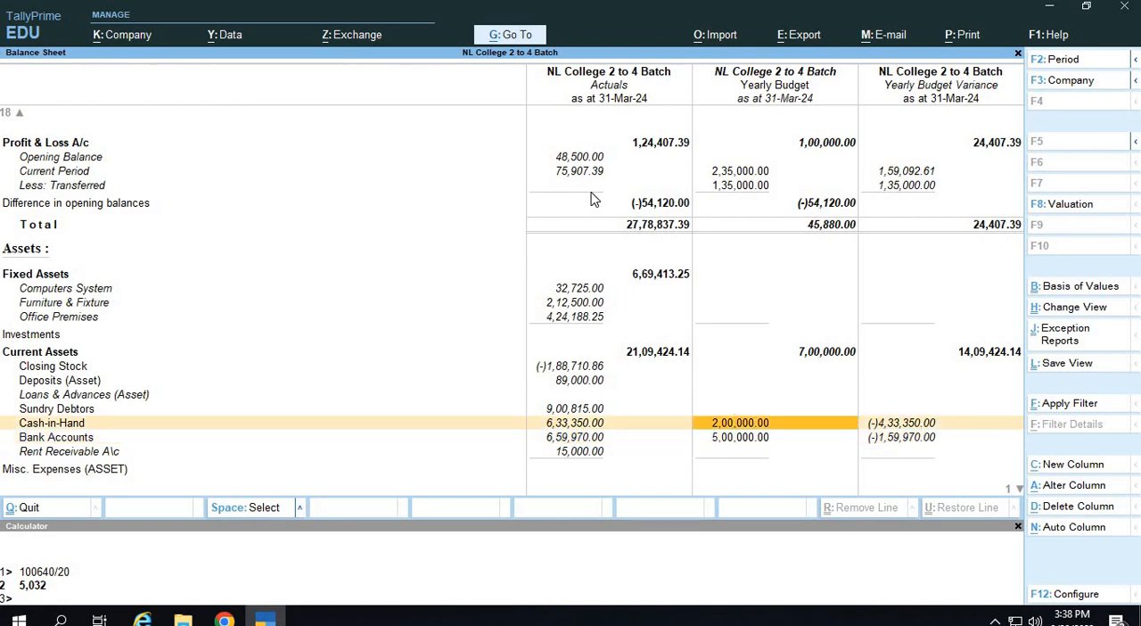
pyautogui.press('Down')
pyautogui.press('Down')
pyautogui.press('Down')
pyautogui.press('Down')
pyautogui.press('Down')
pyautogui.press('Down')
pyautogui.press('Down')
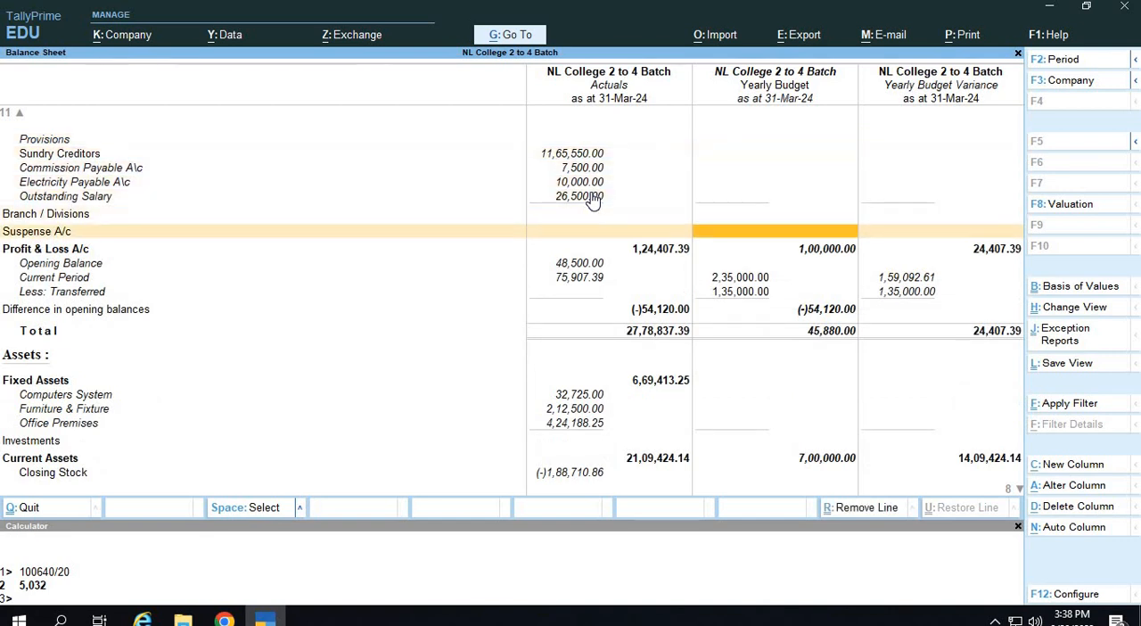
pyautogui.press('Left')
pyautogui.press('Left')
pyautogui.press('Return')
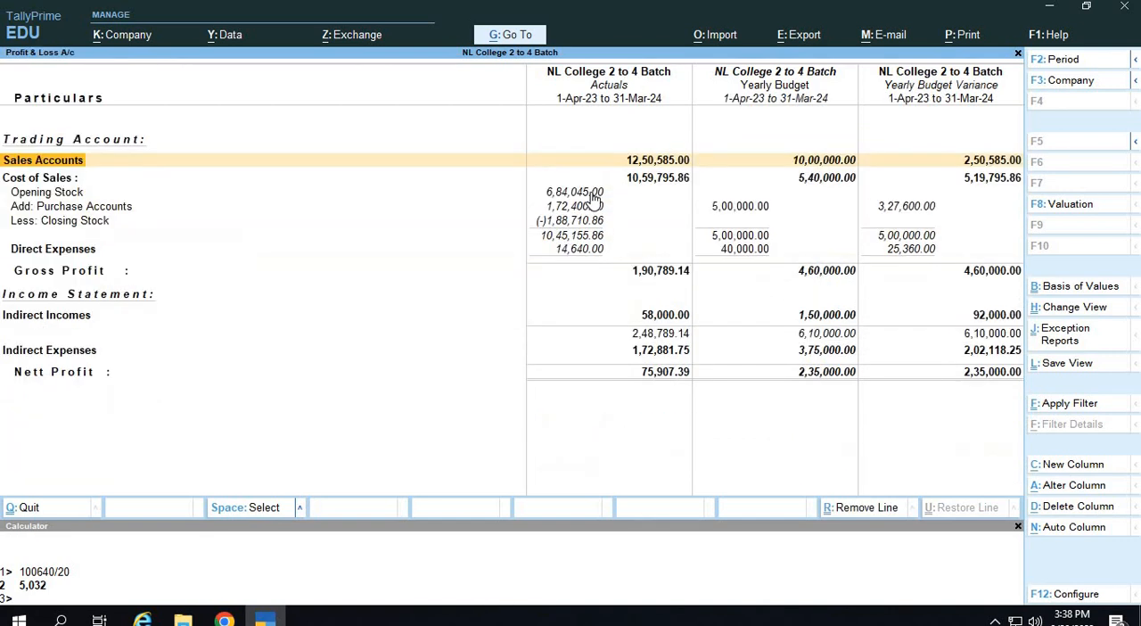
pyautogui.hotkey('alt', 'F5')
# Compare the actual, budget and variance figures for Sales Accounts and its Sales A\c ledger.
pyautogui.press('Right')
pyautogui.press('Right')
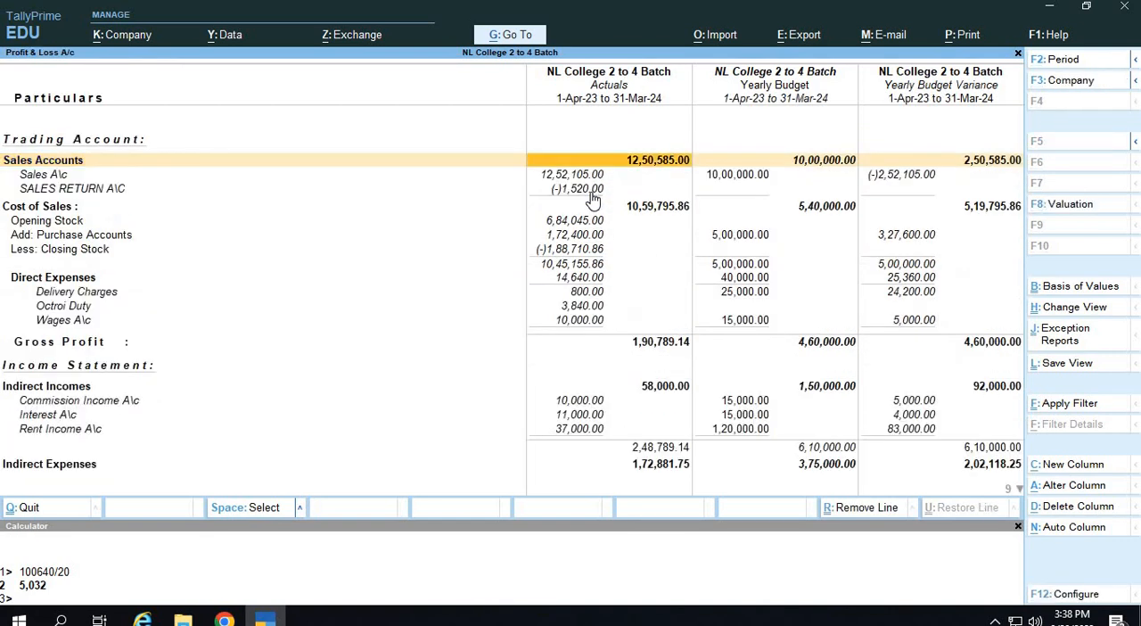
pyautogui.press('Left')
pyautogui.press('Right')
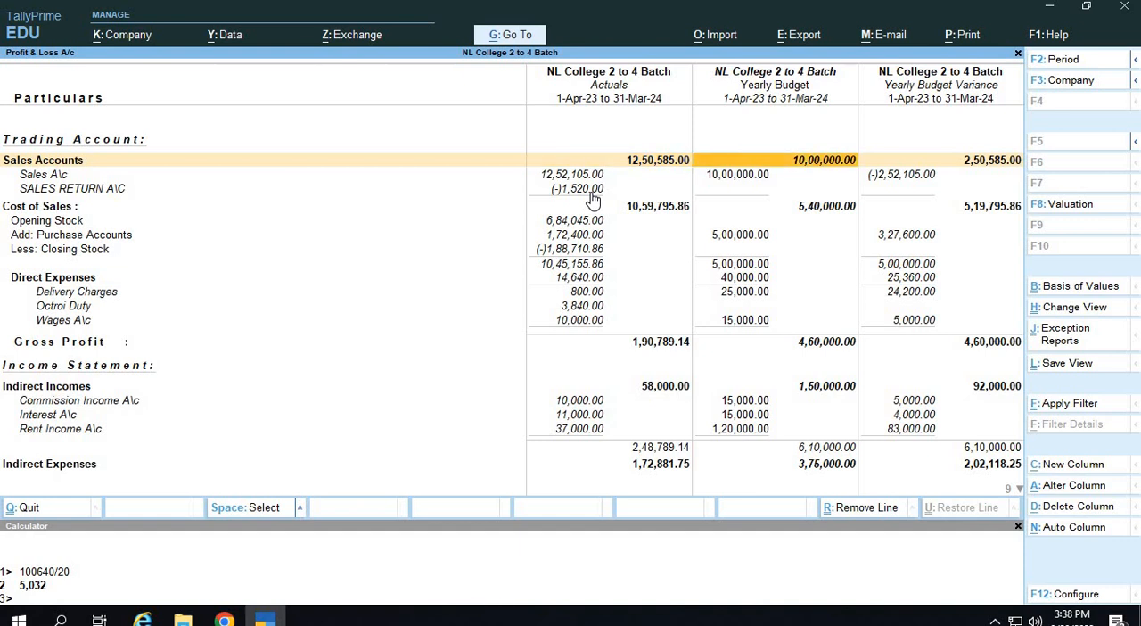
pyautogui.press('Right')
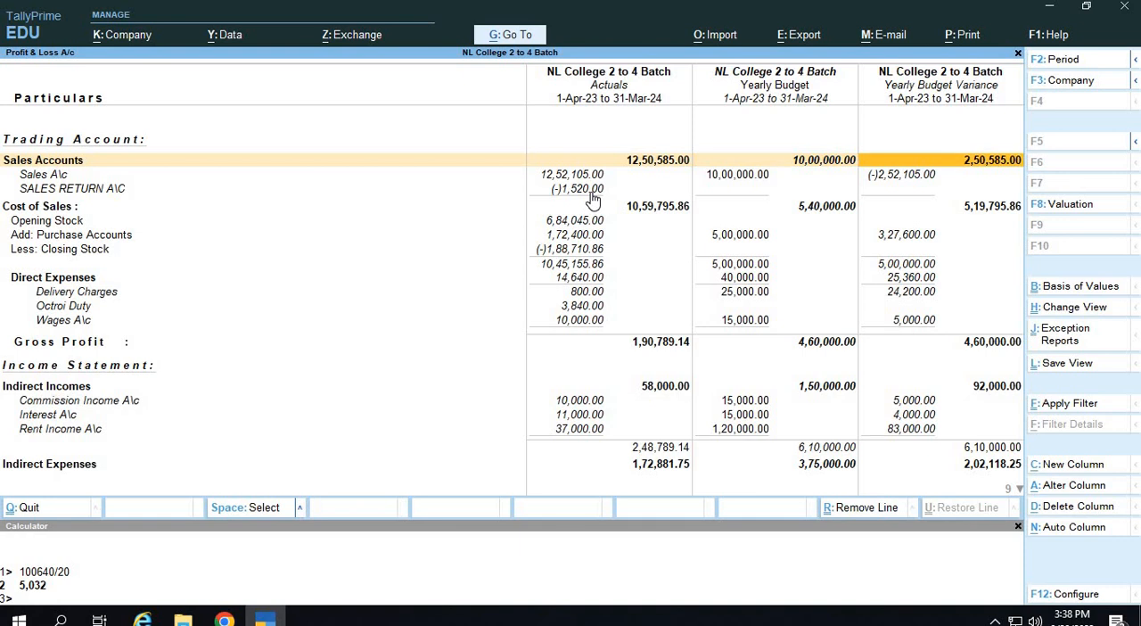
pyautogui.press('Down')
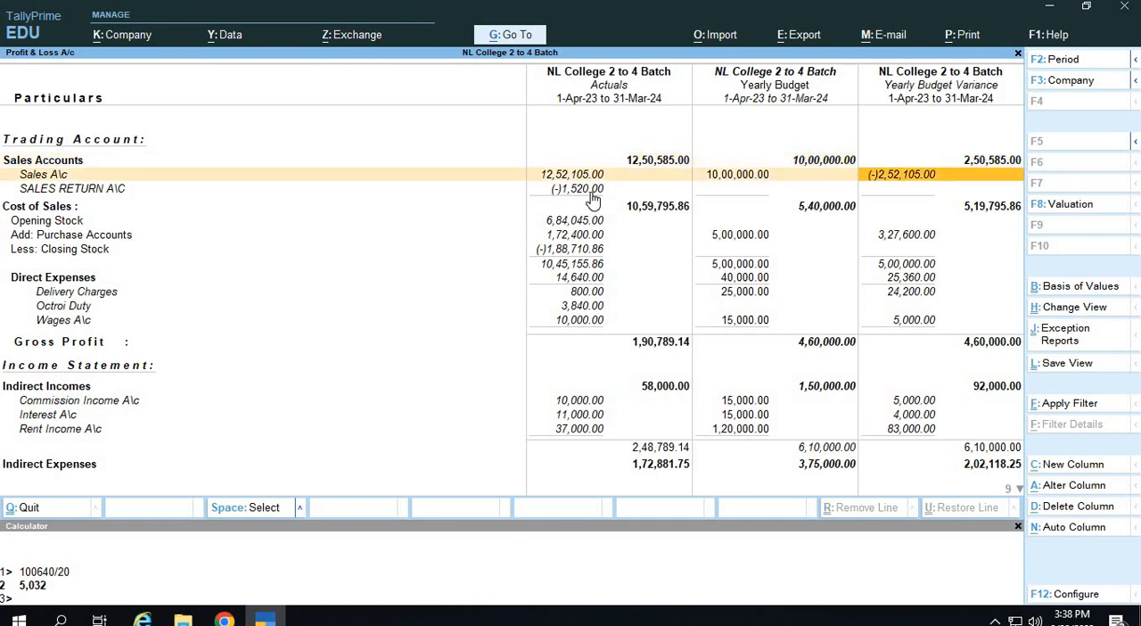
# Examine the Cost of Sales lines, comparing actual purchases with the budget and variance for Purchase Accounts.
pyautogui.press('Down')
pyautogui.press('Left')
pyautogui.press('Left')
pyautogui.press('Down')
pyautogui.press('Down')
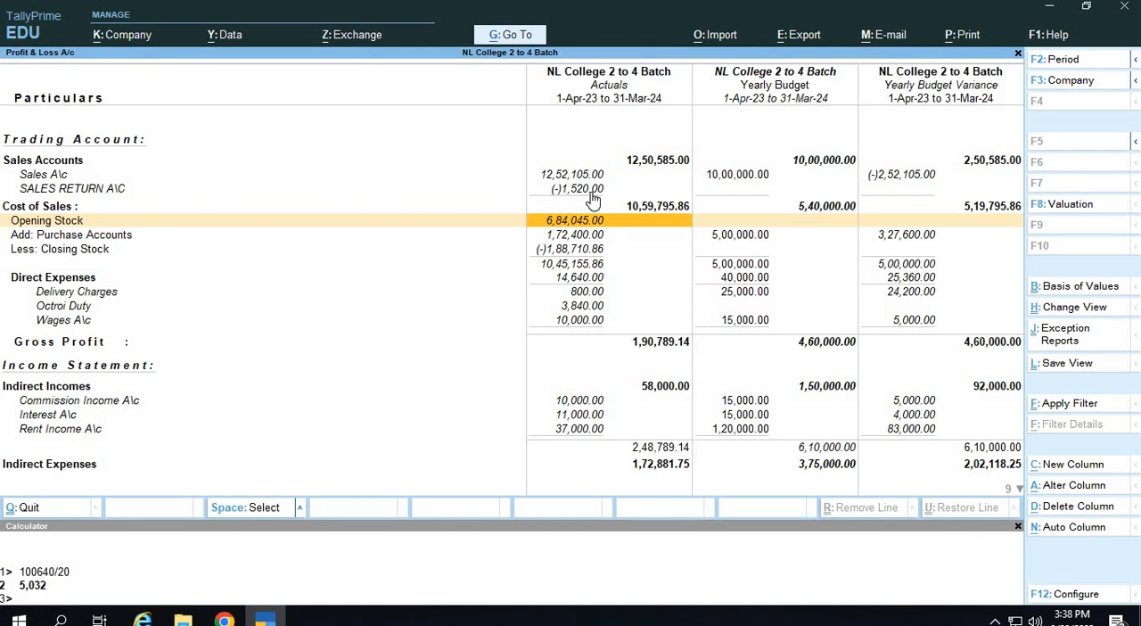
pyautogui.press('Down')
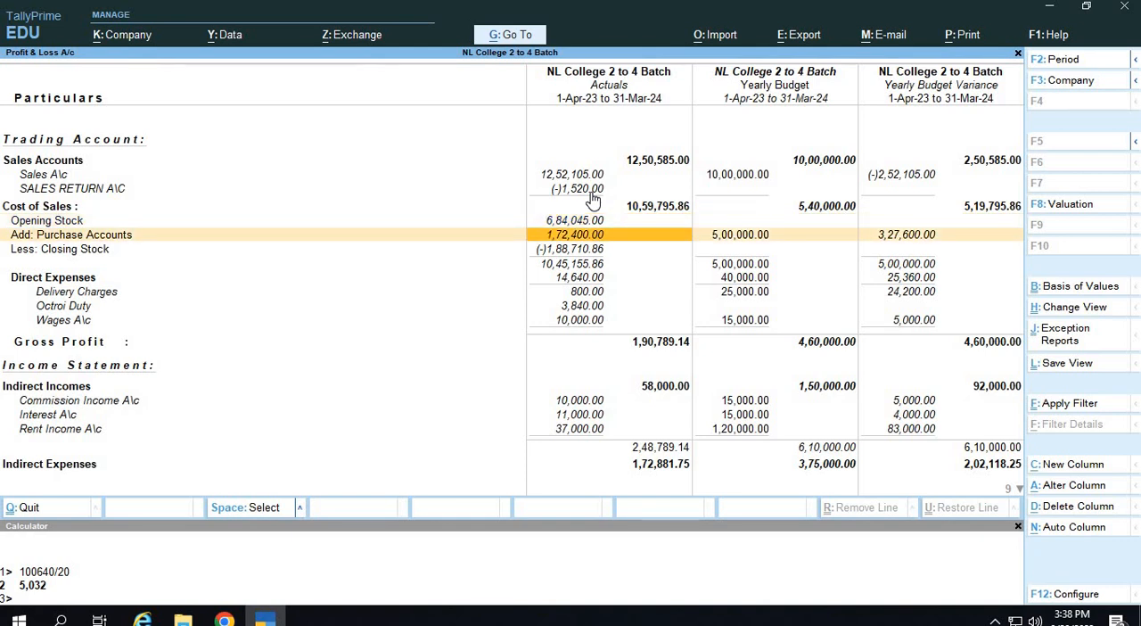
pyautogui.press('Right')
pyautogui.press('Right')
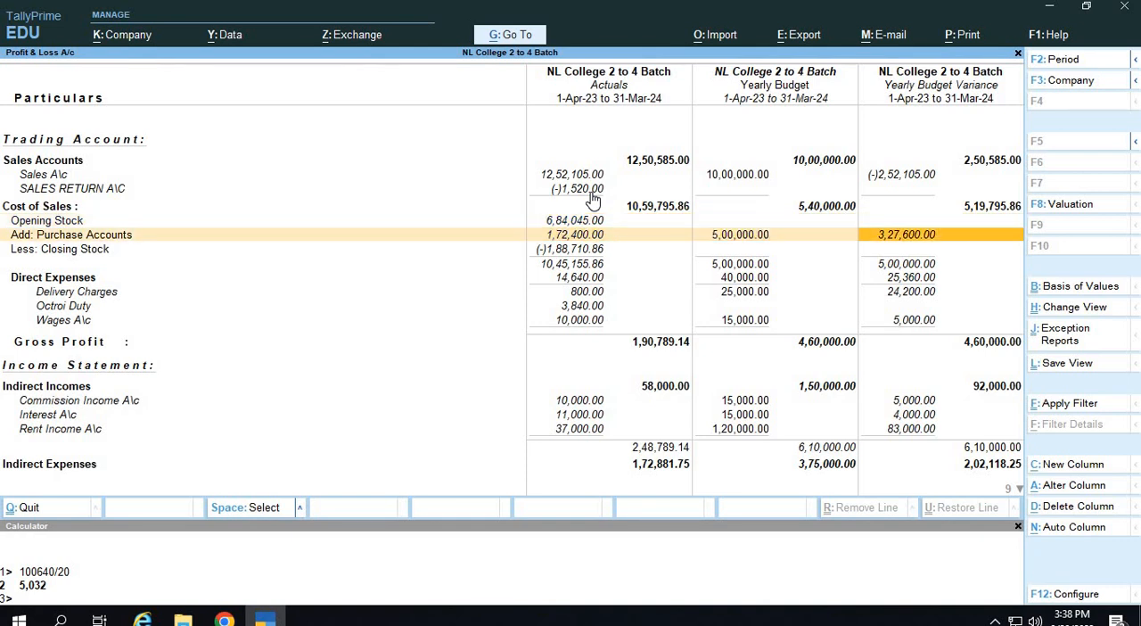
# Compare the actual, budget and variance figures for Direct Expenses and its ledgers, from Delivery Charges to Wages A\c.
pyautogui.press('Down')
pyautogui.press('Down')
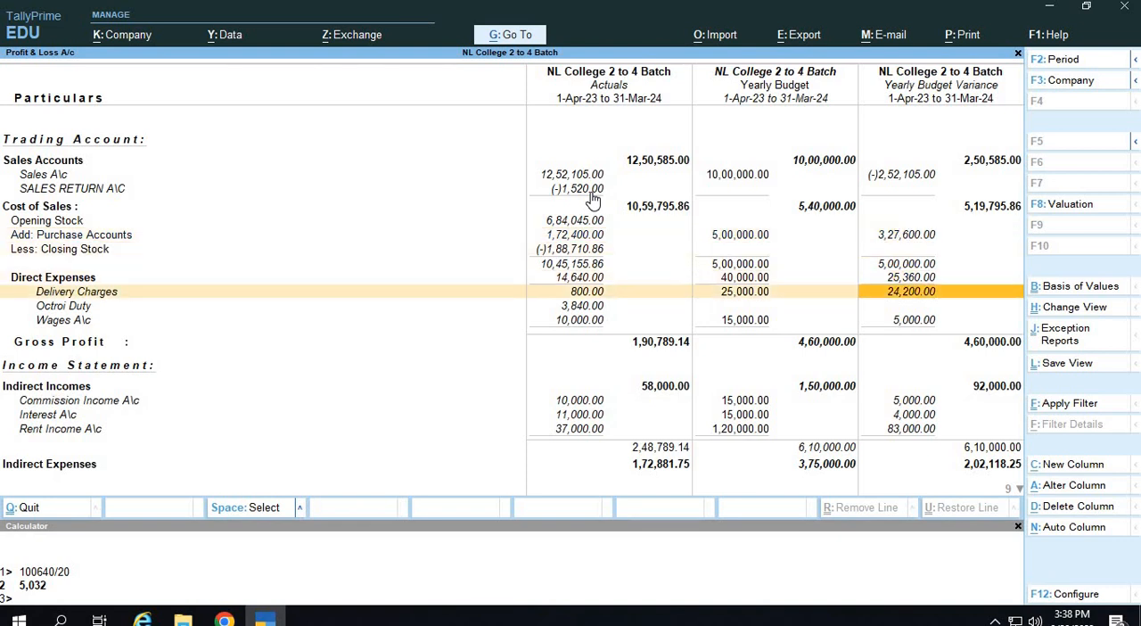
pyautogui.press('Up')
pyautogui.press('Left')
pyautogui.press('Left')
pyautogui.press('Right')
pyautogui.press('Left')
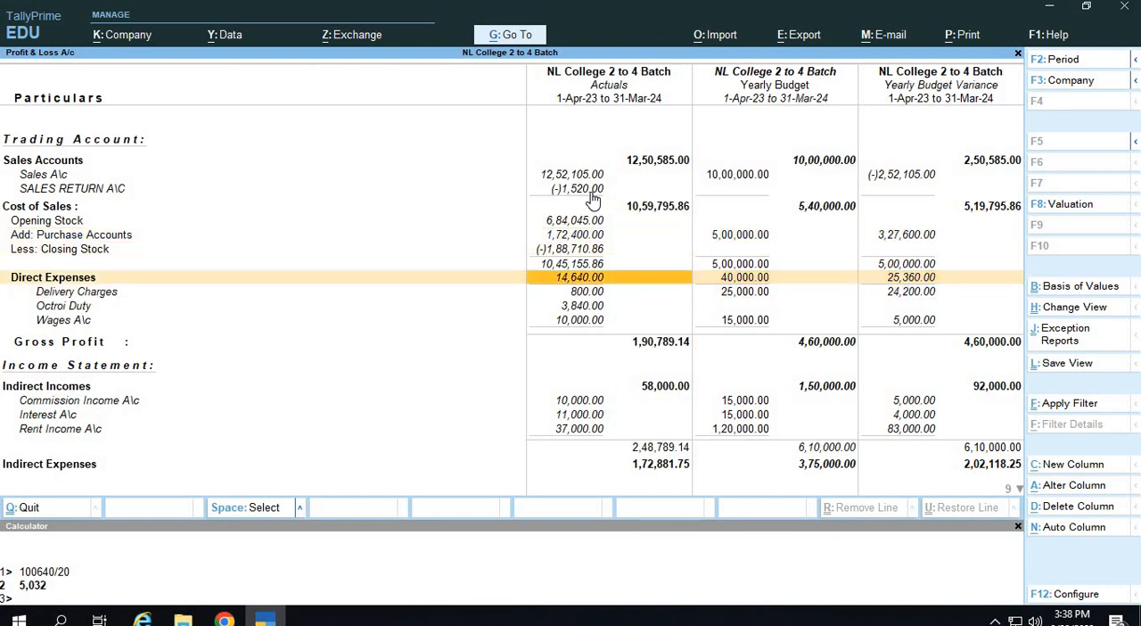
pyautogui.press('Right')
pyautogui.press('Right')
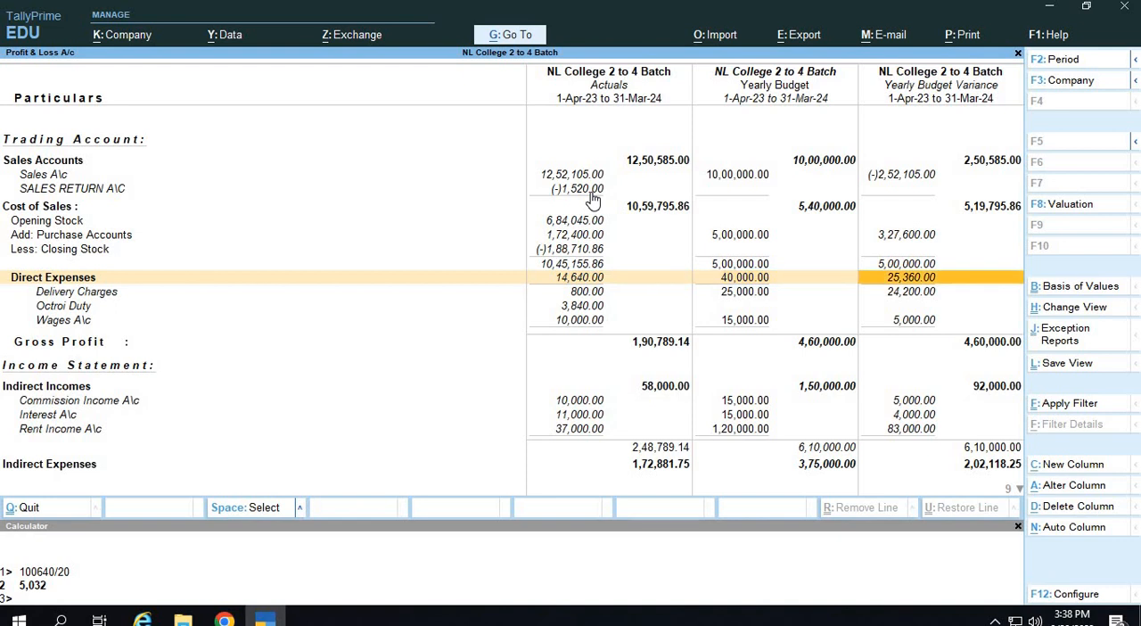
pyautogui.press('Down')
pyautogui.press('Down')
pyautogui.press('Down')
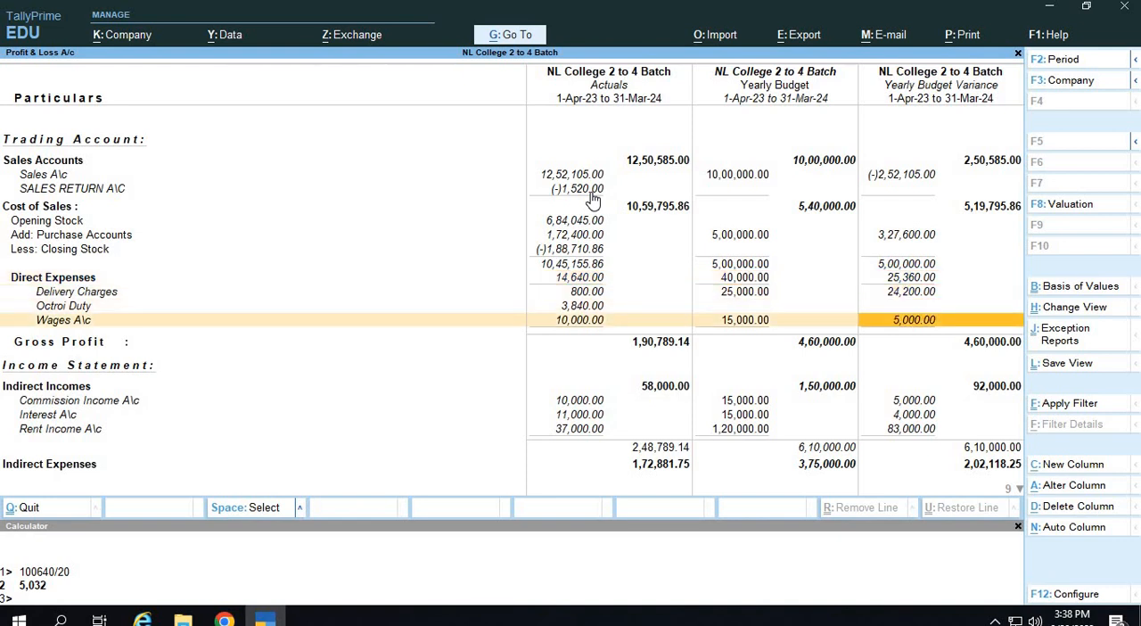
pyautogui.press('Left')
pyautogui.press('Left')
pyautogui.press('Up')
# Compare the actual, budget and variance totals for Indirect Incomes.
pyautogui.press('Up')
pyautogui.press('Up')
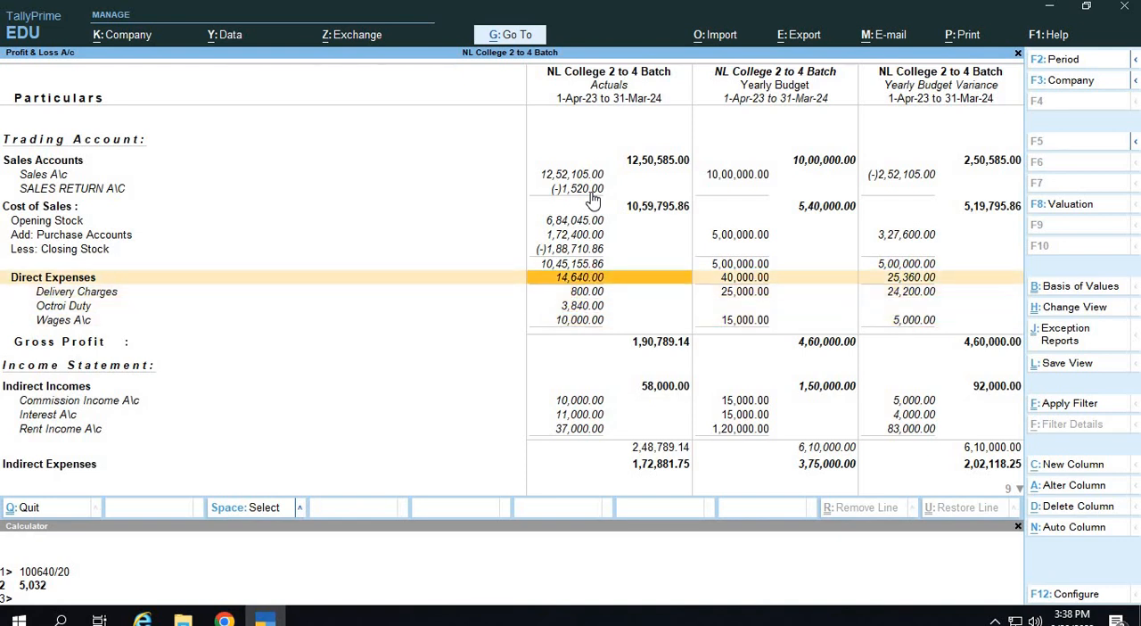
pyautogui.press('Down')
pyautogui.press('Down')
pyautogui.press('Down')
pyautogui.press('Down')
pyautogui.press('Down')
pyautogui.press('Up')
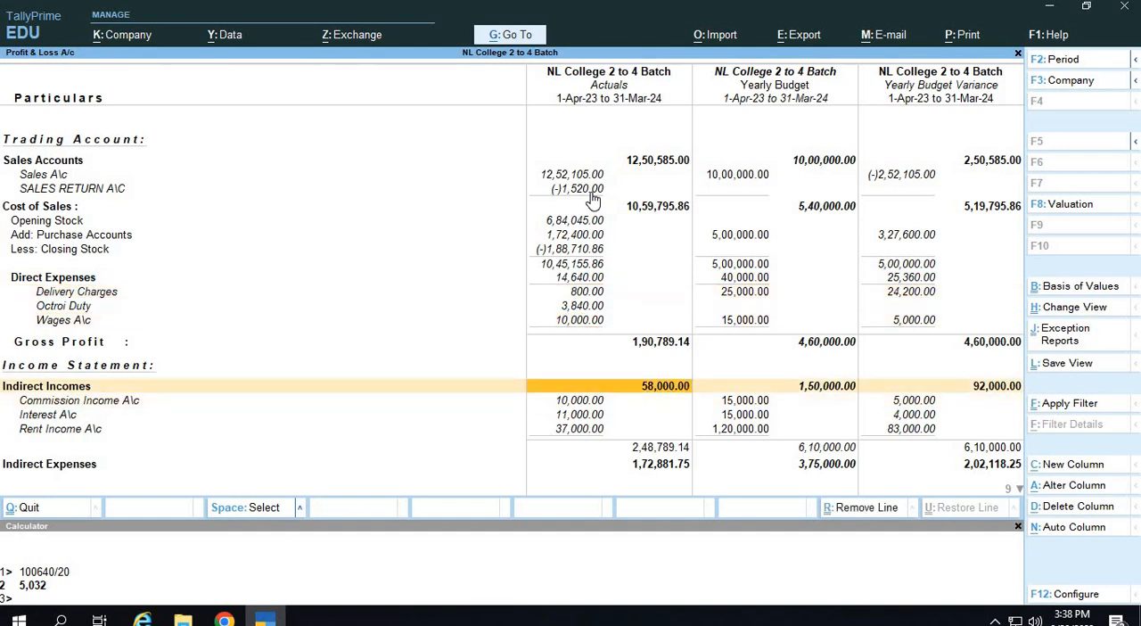
pyautogui.press('Right')
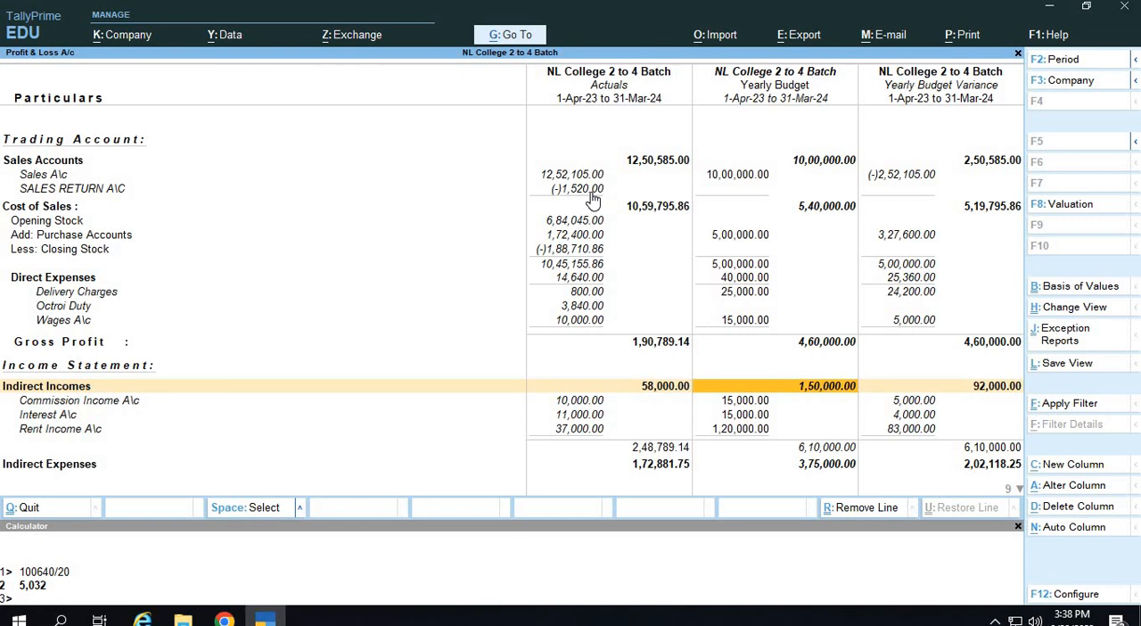
pyautogui.press('Right')
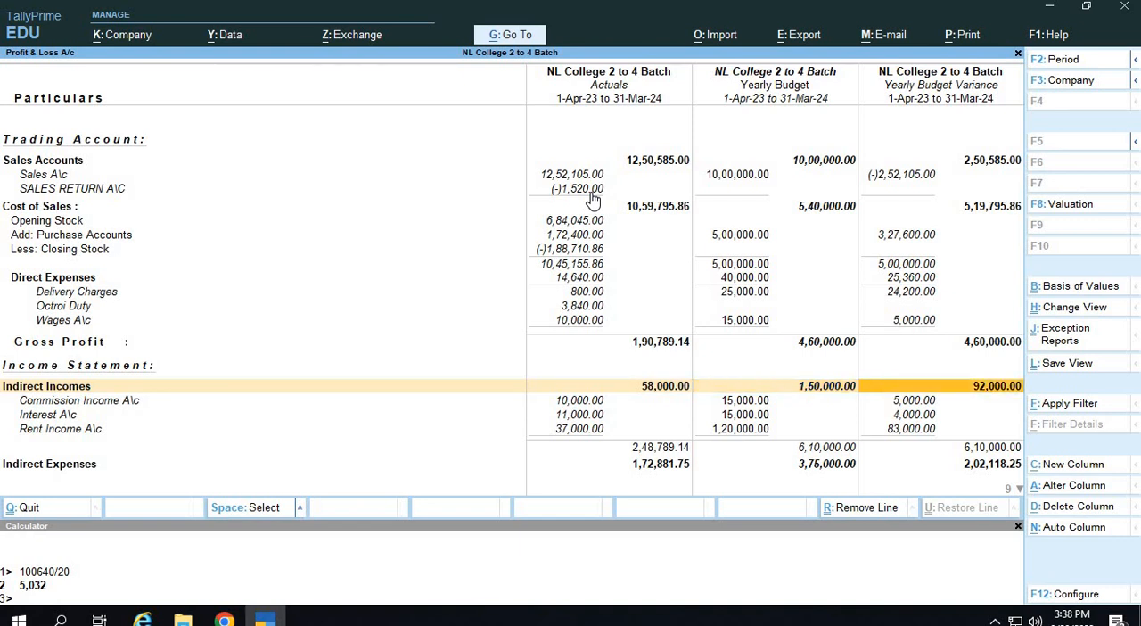
# Compare the actual, budget and variance totals for Indirect Expenses.
pyautogui.press('Down')
pyautogui.press('Down')
pyautogui.press('Down')
pyautogui.press('Down')
pyautogui.press('Down')
pyautogui.press('Down')
pyautogui.press('Down')
pyautogui.press('Down')
pyautogui.press('Down')
pyautogui.press('Down')
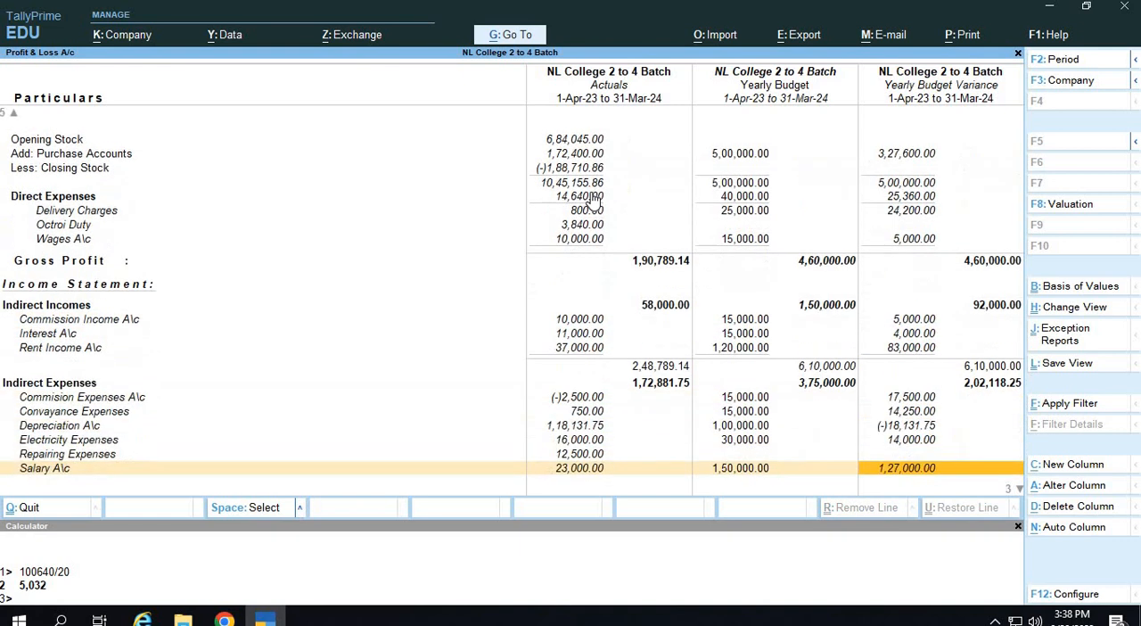
pyautogui.press('Up')
pyautogui.press('Up')
pyautogui.press('Up')
pyautogui.press('Up')
pyautogui.press('Left')
pyautogui.press('Up')
pyautogui.press('Up')
pyautogui.press('Left')
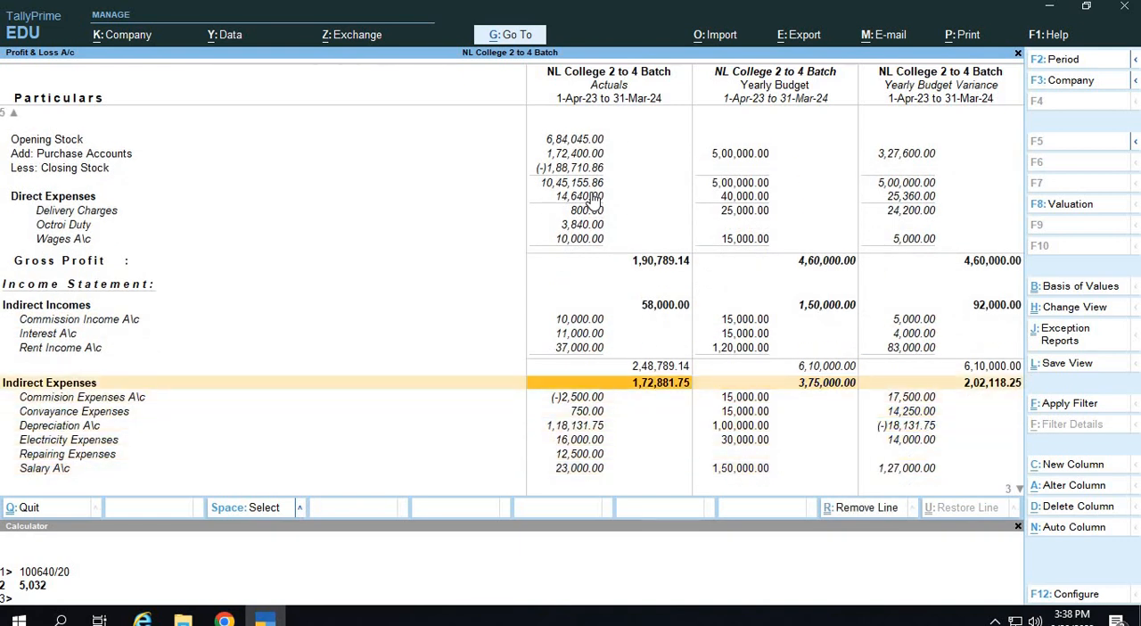
pyautogui.press('Right')
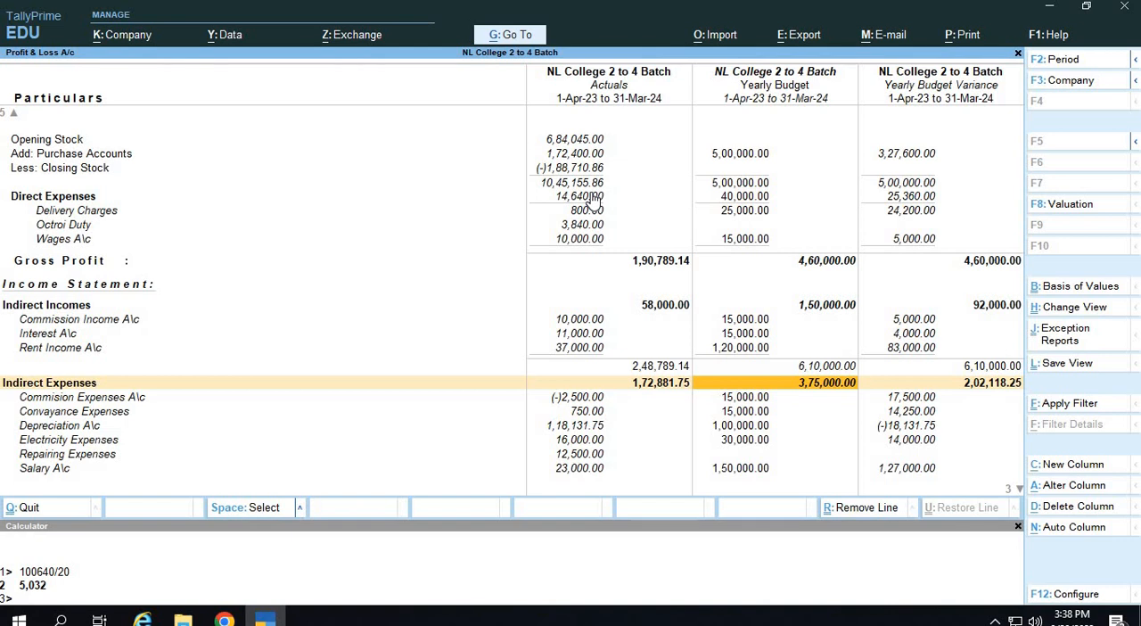
pyautogui.press('Left')
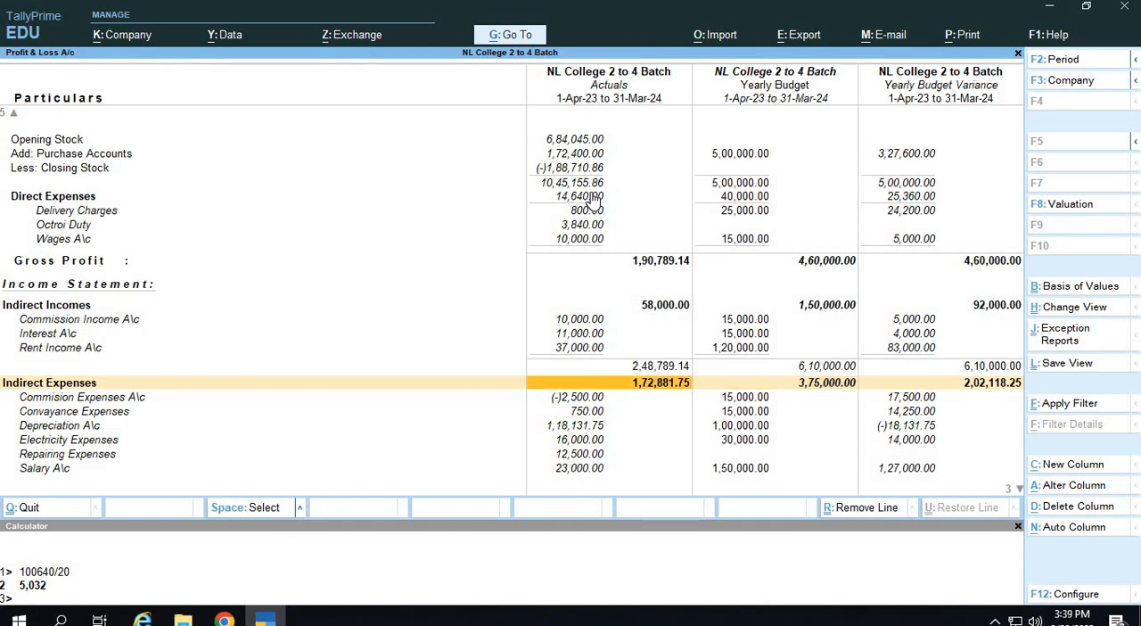
pyautogui.press('Right')
pyautogui.press('Right')
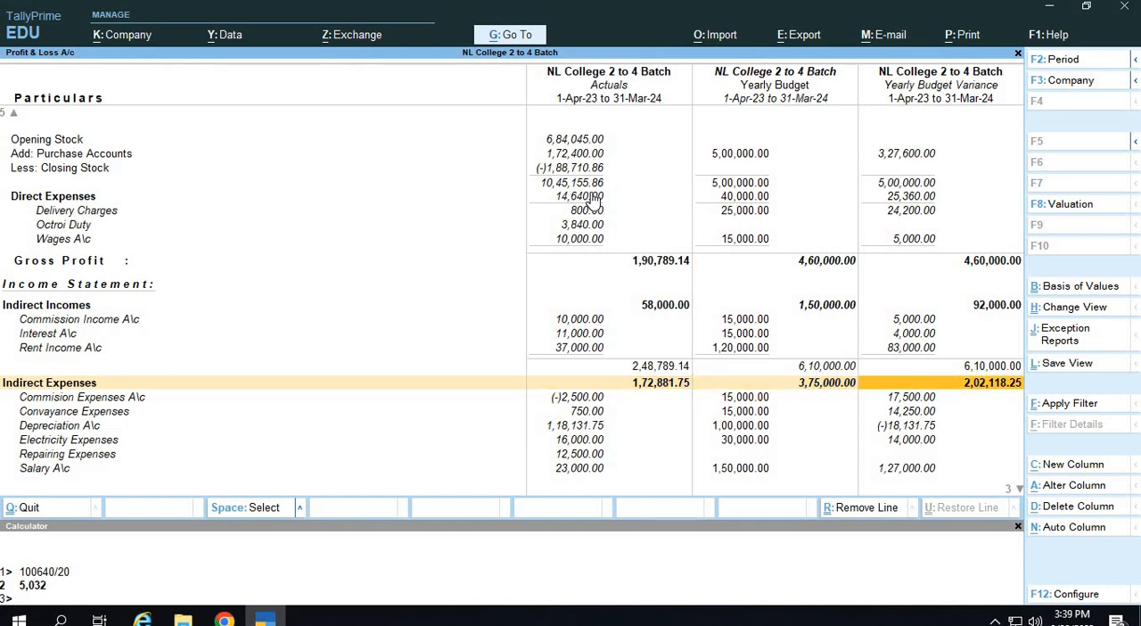
pyautogui.press('Left')
pyautogui.press('Left')
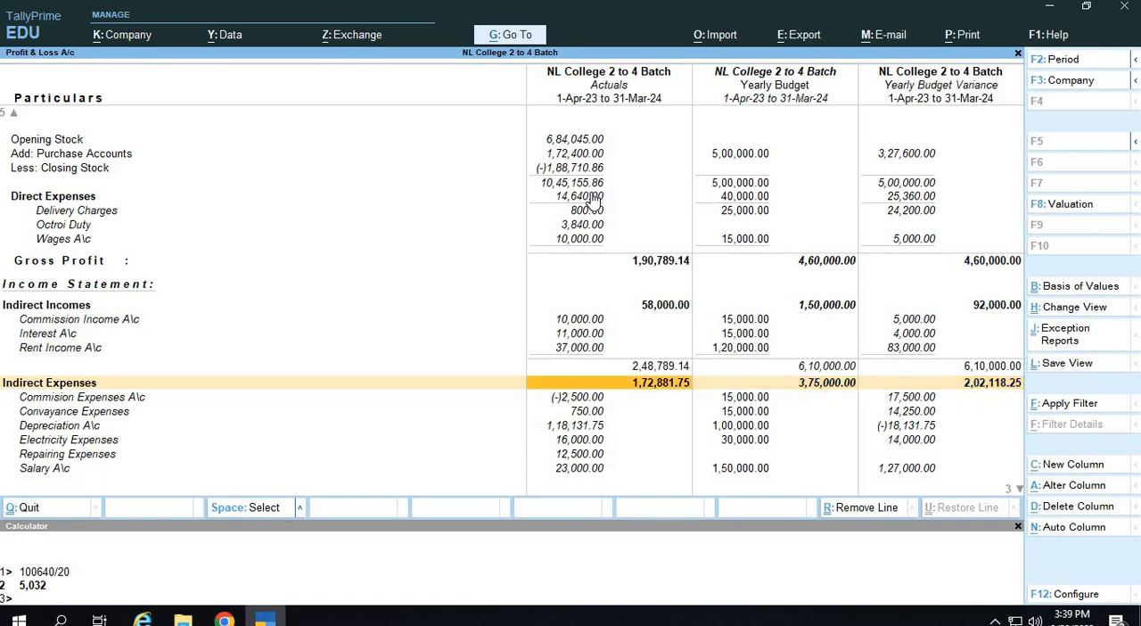
# Look through the Indirect Expenses ledgers and compare the actual, budget and variance figures for Depreciation A\c.
pyautogui.press('Down')
pyautogui.press('Down')
pyautogui.press('Down')
pyautogui.press('Down')
pyautogui.press('Down')
pyautogui.press('Down')
pyautogui.press('Down')
pyautogui.press('Down')
pyautogui.press('Up')
pyautogui.press('Up')
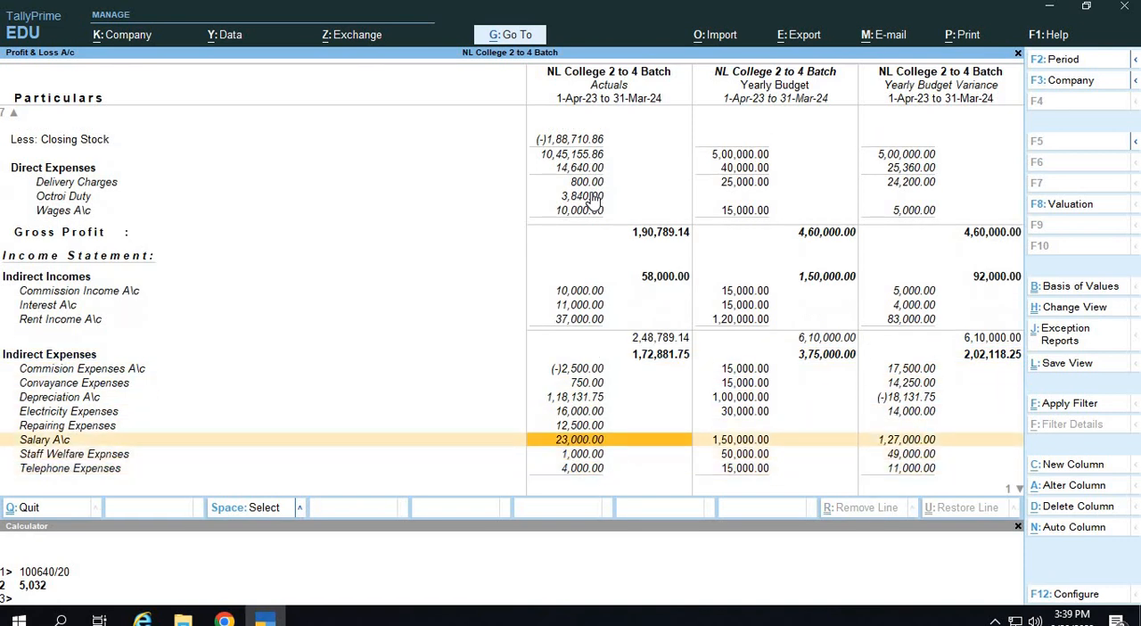
pyautogui.press('Up')
pyautogui.press('Up')
pyautogui.press('Up')
pyautogui.press('Right')
pyautogui.press('Left')
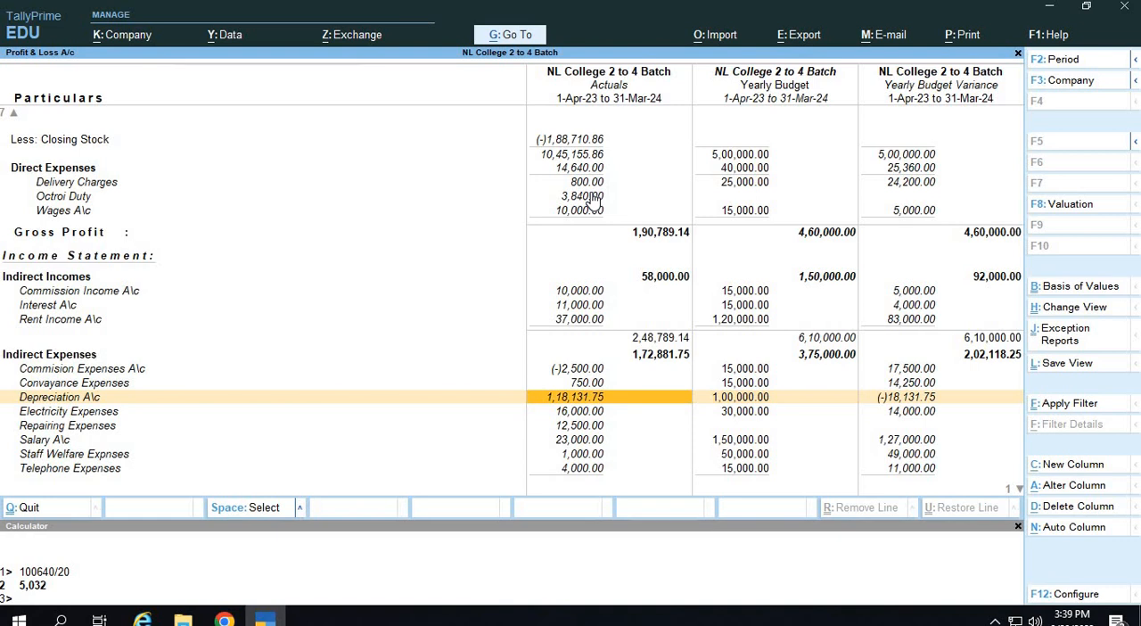
pyautogui.press('Right')
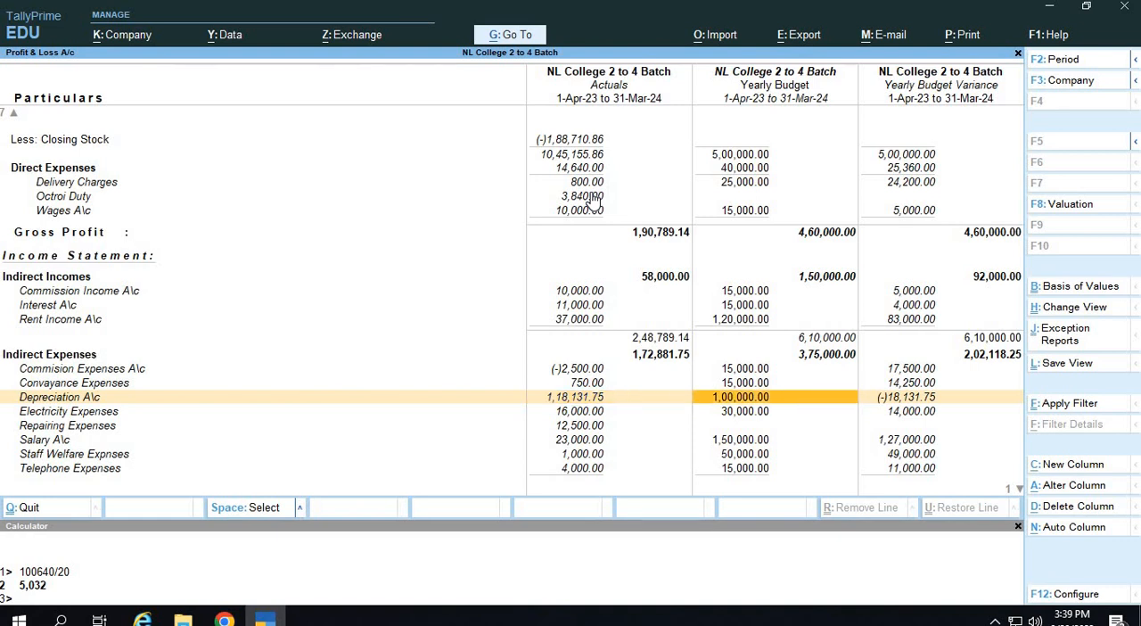
pyautogui.press('Right')
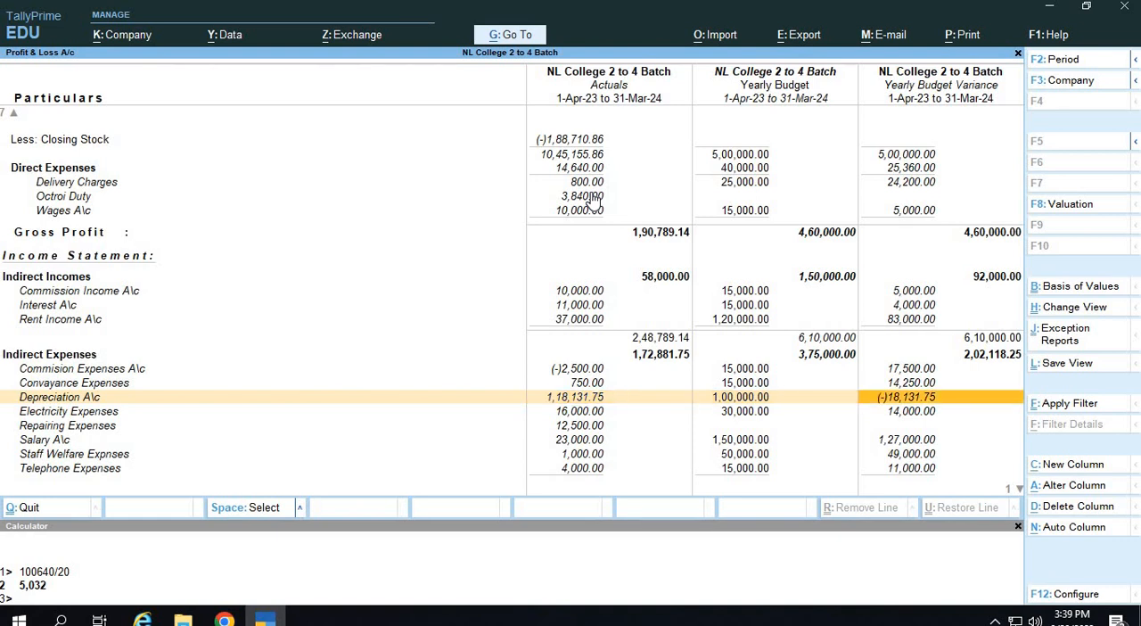
# Review the remaining Indirect Expenses ledgers down to Telephone Expenses and compare actual, budget and variance for Salary A\c.
pyautogui.press('Down')
pyautogui.press('Down')
pyautogui.press('Down')
pyautogui.press('Down')
pyautogui.press('Down')
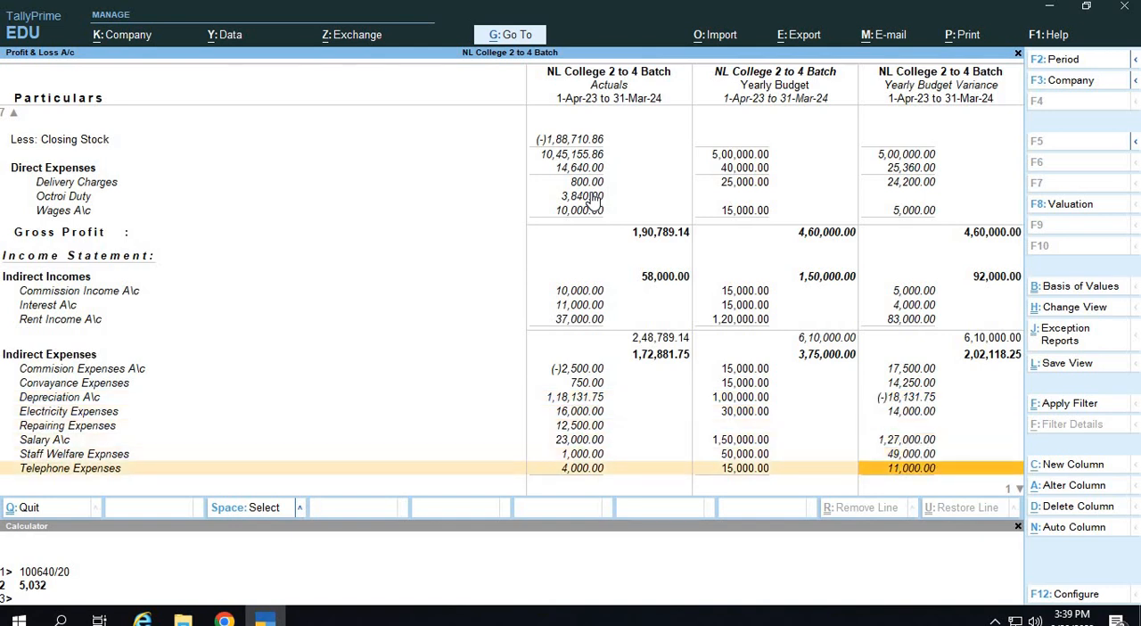
pyautogui.press('Left')
pyautogui.press('Left')
pyautogui.press('Up')
pyautogui.press('Up')
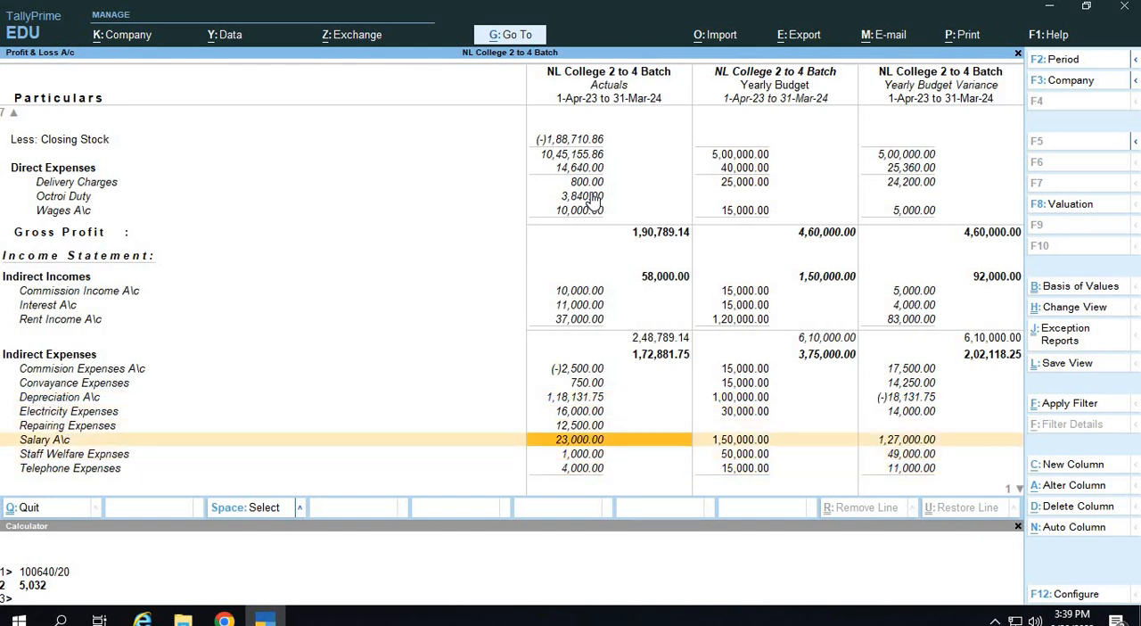
pyautogui.press('Right')
pyautogui.press('Right')
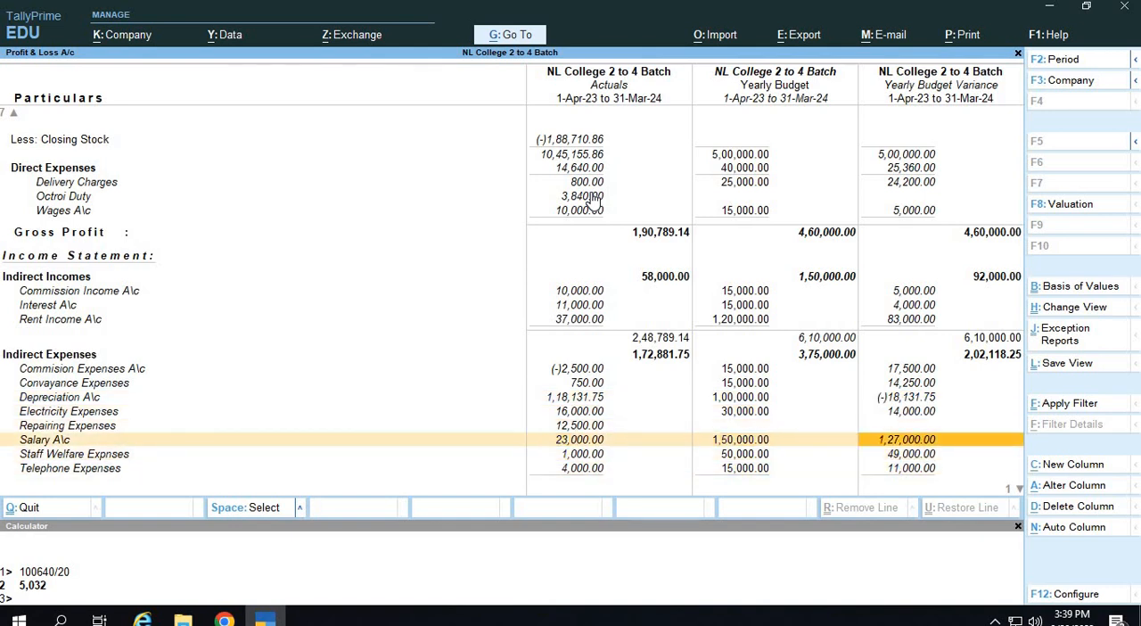
# Compare the actual, budget and variance figures for Telephone Expenses and the Nett Profit.
pyautogui.press('Down')
pyautogui.press('Down')
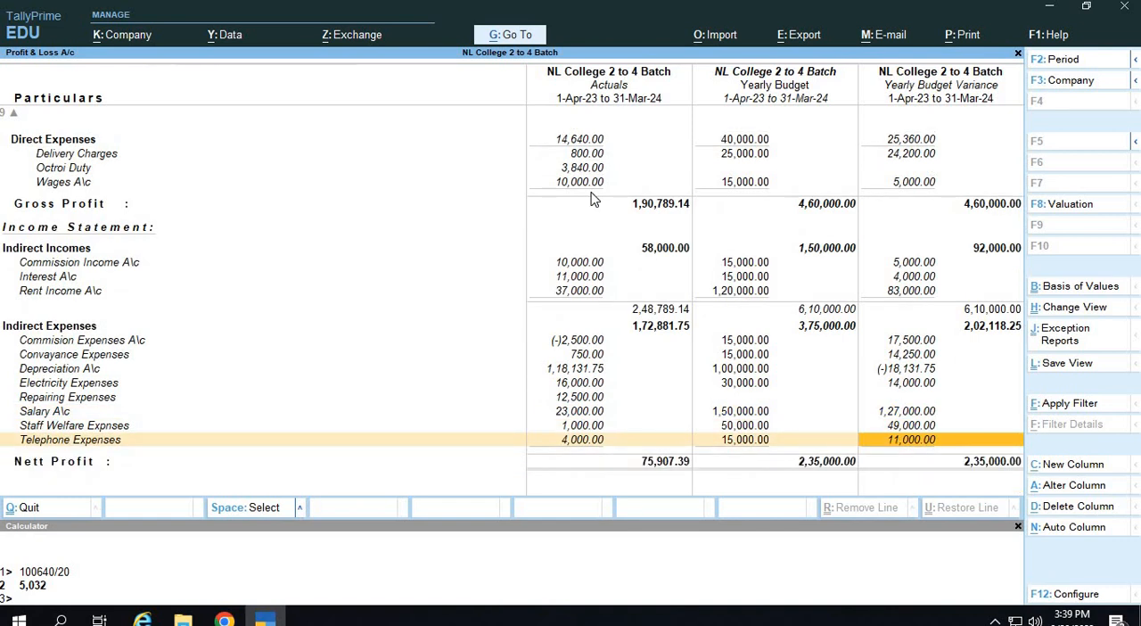
pyautogui.press('Left')
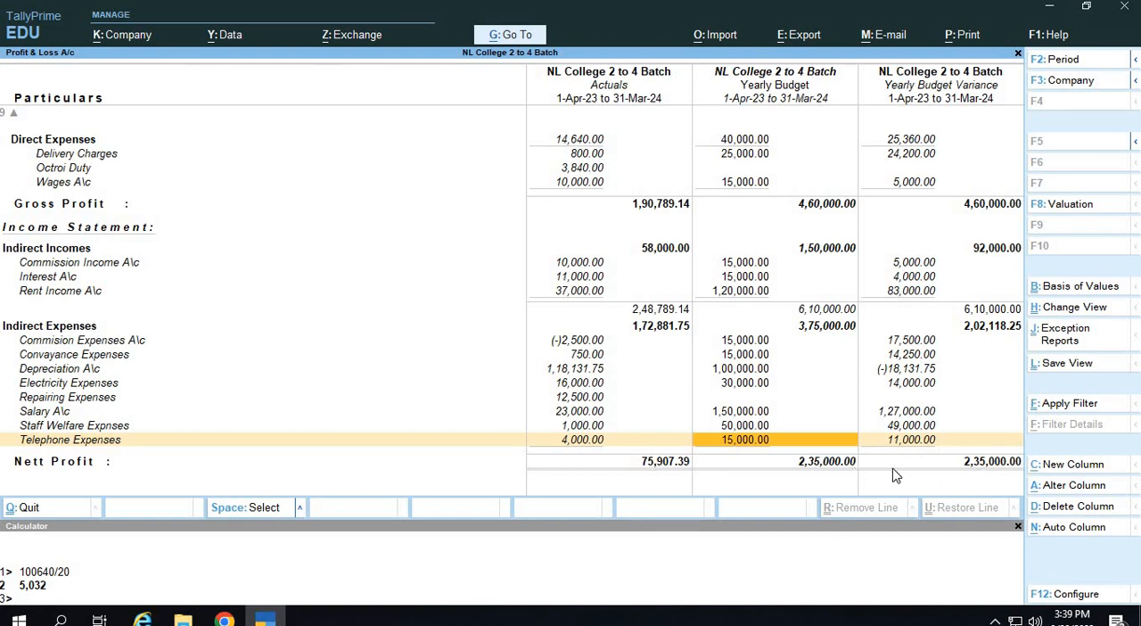
# Close the calculator pane, look back up the report to Sales Accounts and leave the Profit & Loss A/c.
pyautogui.click(1018, 527)
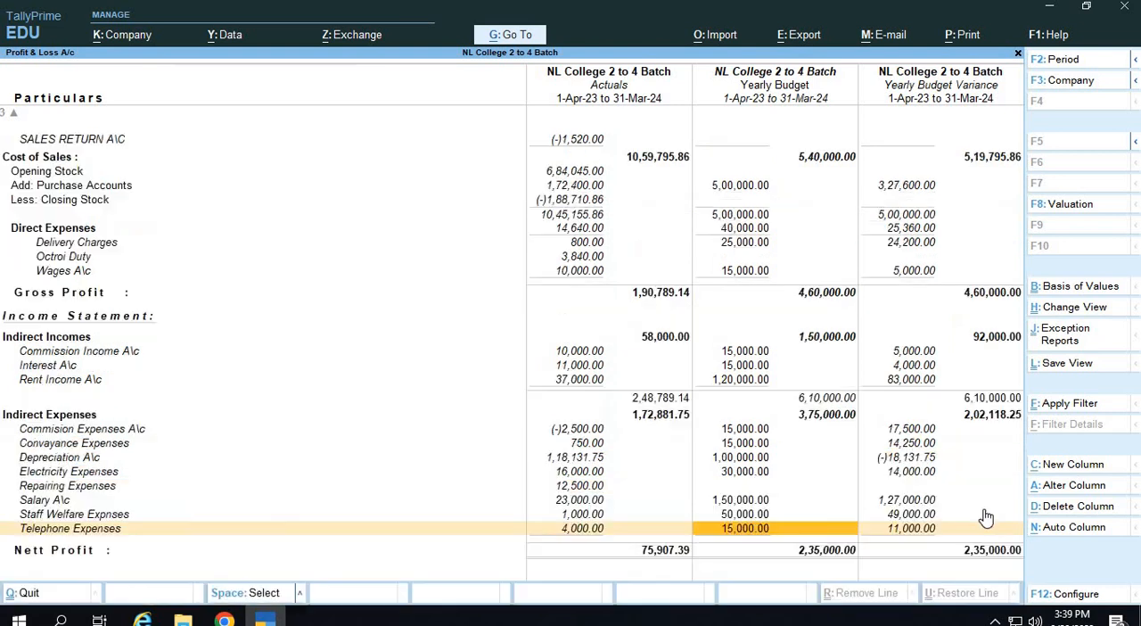
pyautogui.press('Up')
pyautogui.press('Up')
pyautogui.press('Up')
pyautogui.press('Up')
pyautogui.press('Up')
pyautogui.press('Up')
pyautogui.press('Up')
pyautogui.press('Up')
pyautogui.press('Up')
pyautogui.press('Up')
pyautogui.press('Up')
pyautogui.press('Up')
pyautogui.press('Up')
pyautogui.press('Up')
pyautogui.press('Up')
pyautogui.press('Up')
pyautogui.press('Up')
pyautogui.press('Up')
pyautogui.press('Up')
pyautogui.press('Up')
pyautogui.press('Up')
pyautogui.press('Up')
pyautogui.press('Up')
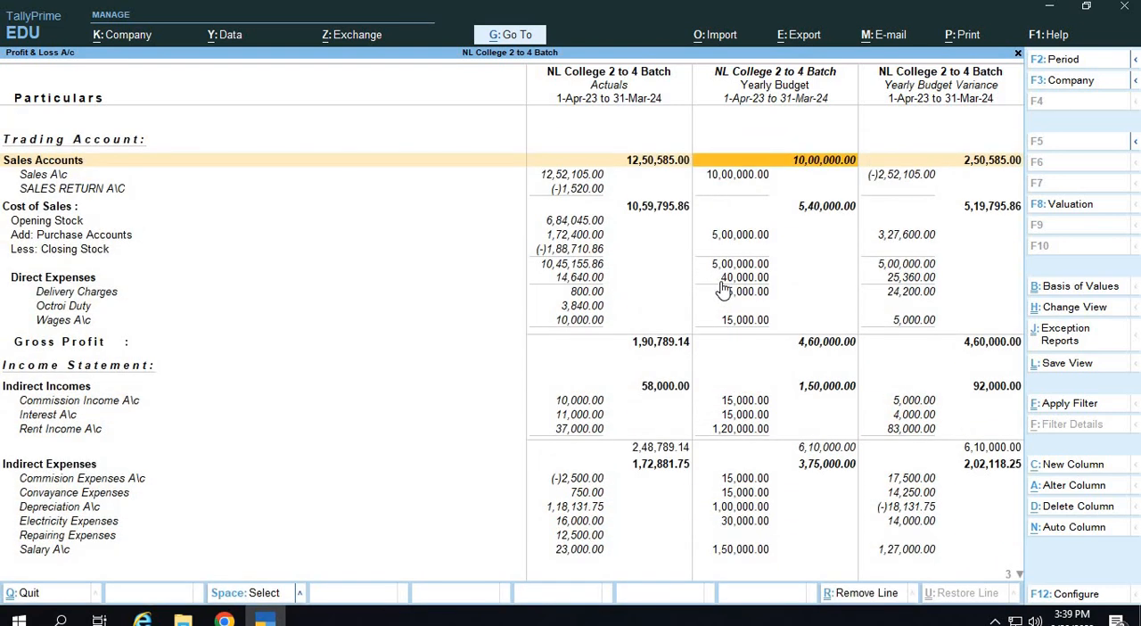
pyautogui.hotkey('ctrl', 'q')
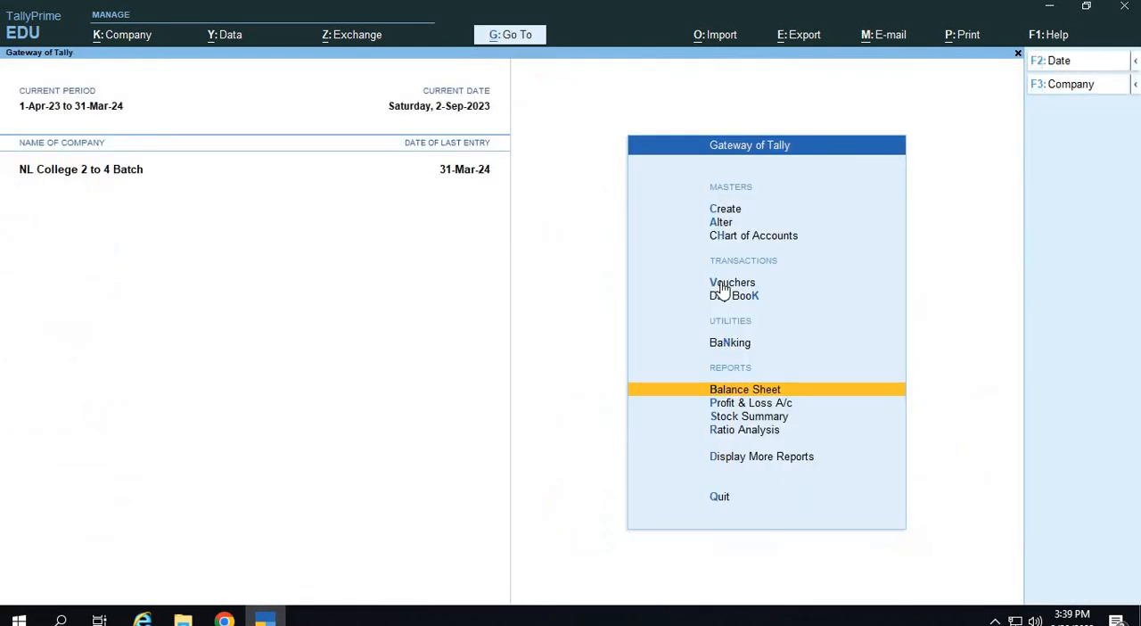
# Open the Balance Sheet and start a new column covering 1-Apr-23 to 31-Mar-24.
pyautogui.press('Down')
pyautogui.press('Up')
pyautogui.press('Return')
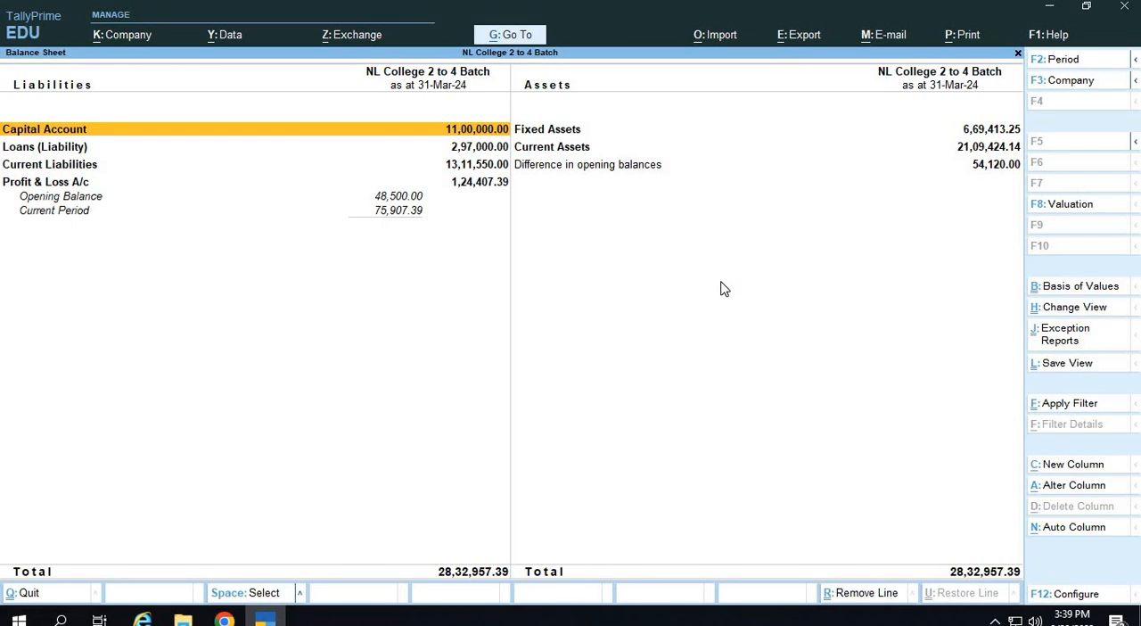
pyautogui.hotkey('alt', 'c')
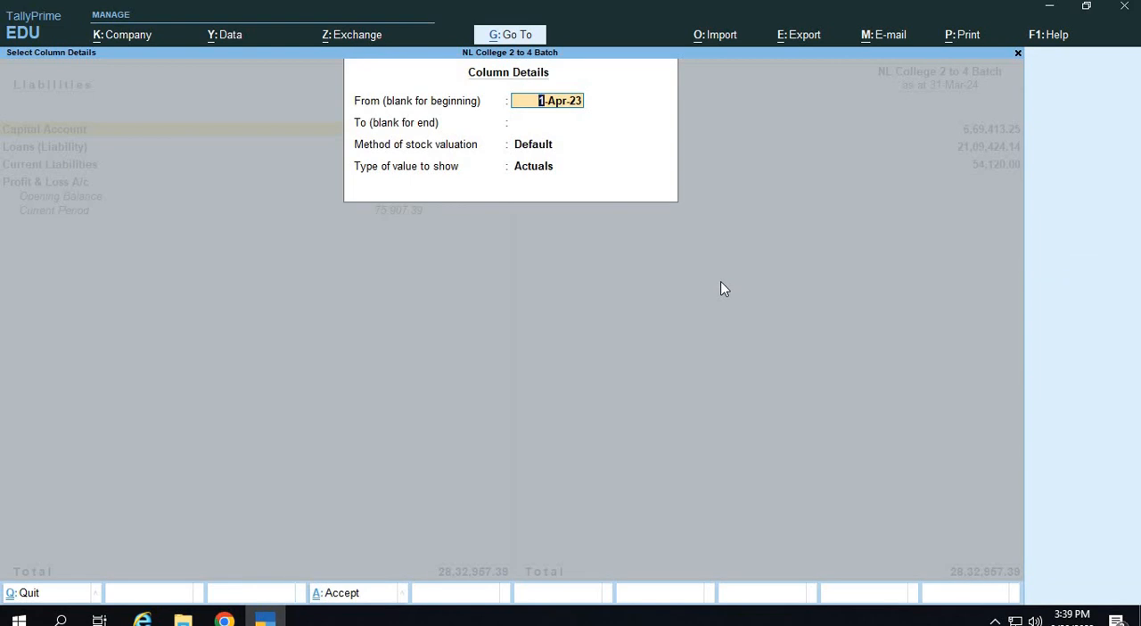
pyautogui.press('Return')
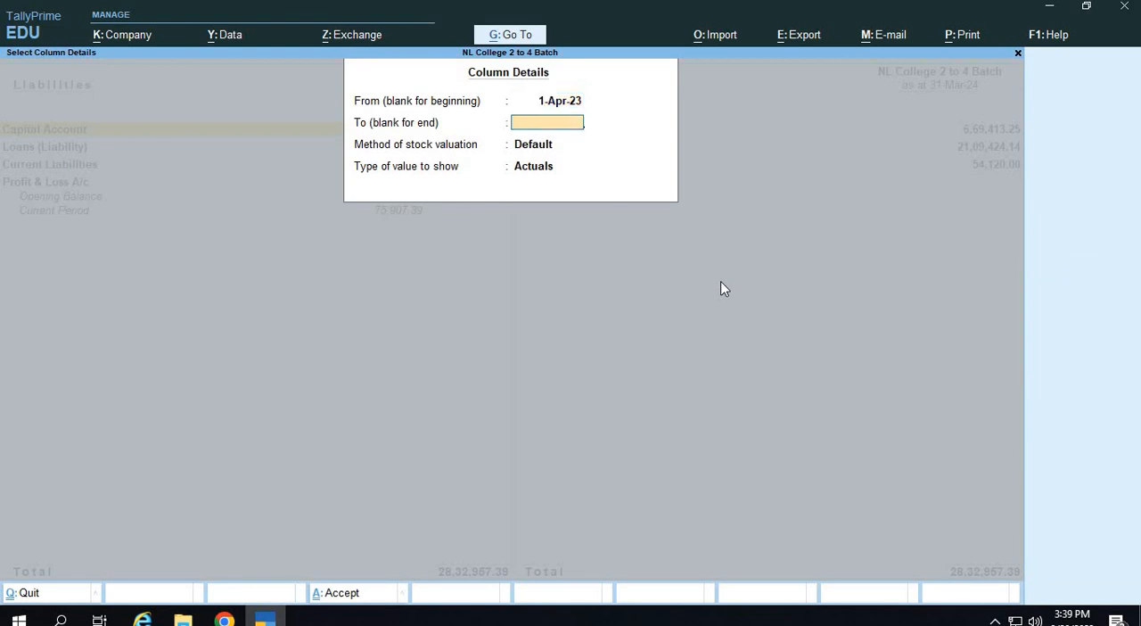
pyautogui.write('31-3')
pyautogui.press('Return')
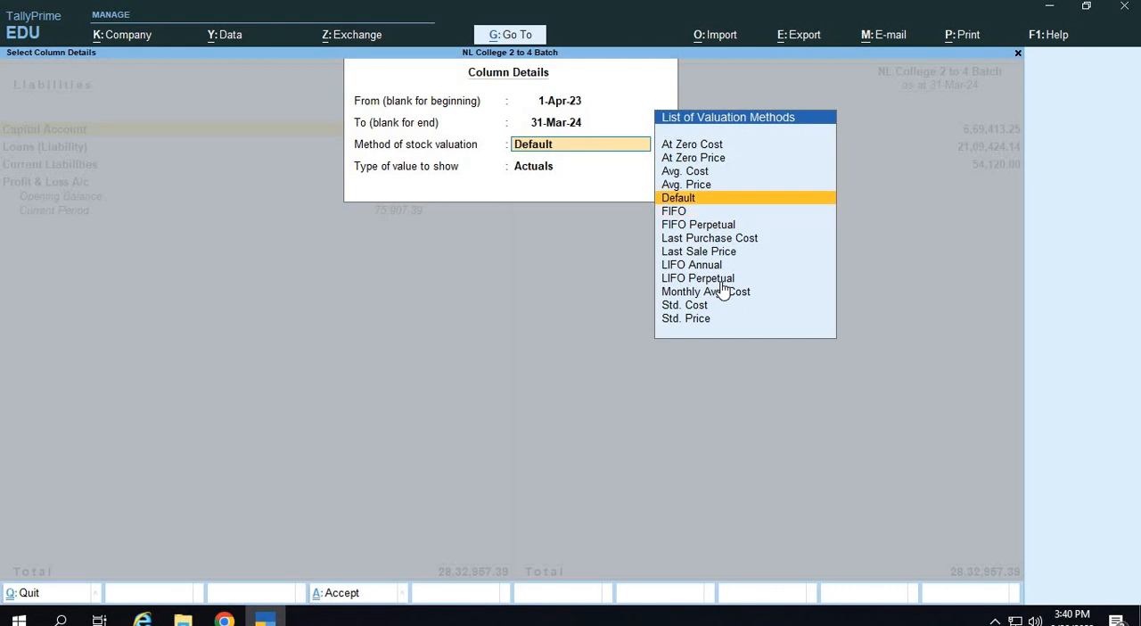
# Keep Default stock valuation, set the new column to Yearly Budget values with variance shown, and add it to the Balance Sheet.
pyautogui.press('Return')
pyautogui.press('Down')
pyautogui.press('Down')
pyautogui.press('Down')
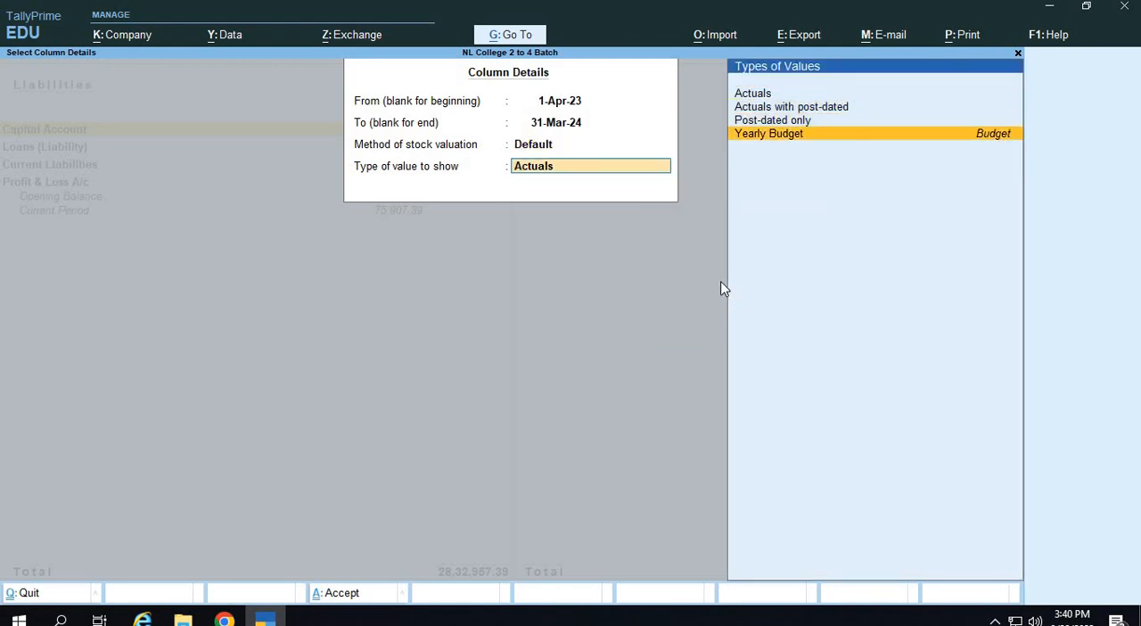
pyautogui.press('Return')
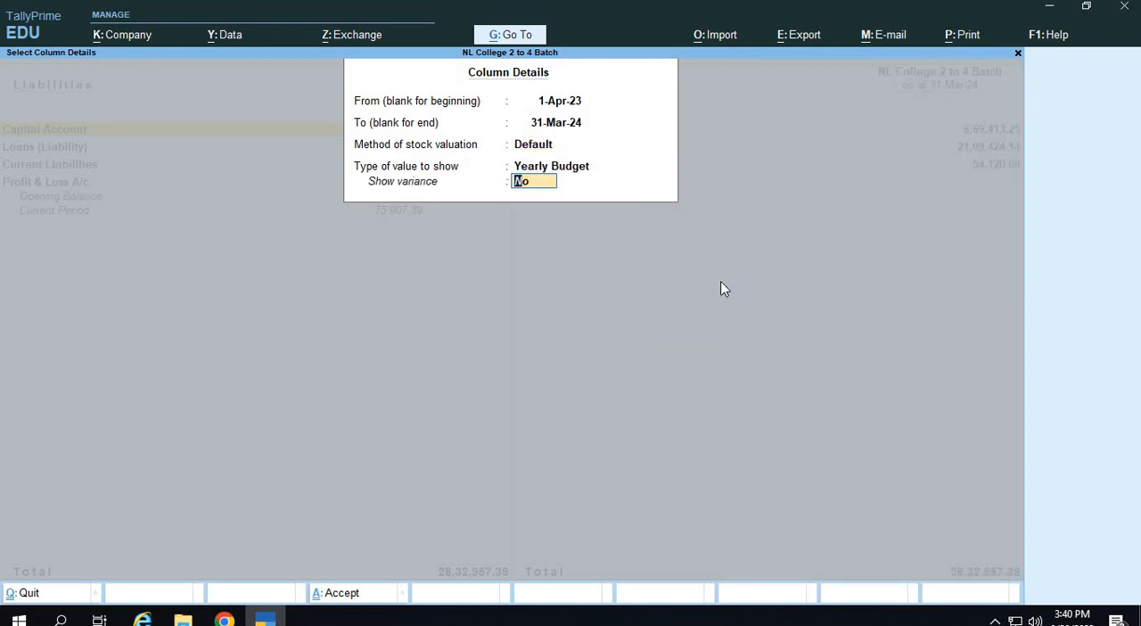
pyautogui.press('y')
pyautogui.press('Return')
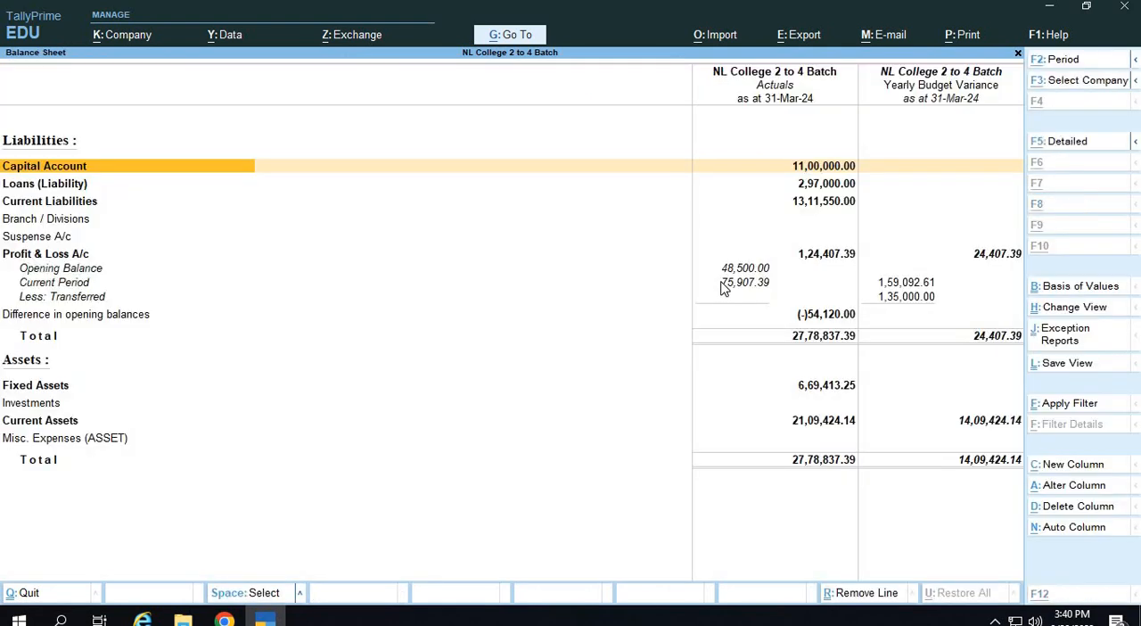
# Expand the Balance Sheet to detailed view and look through the liabilities and Fixed Assets in the actuals and budget variance columns.
pyautogui.hotkey('alt', 'F5')
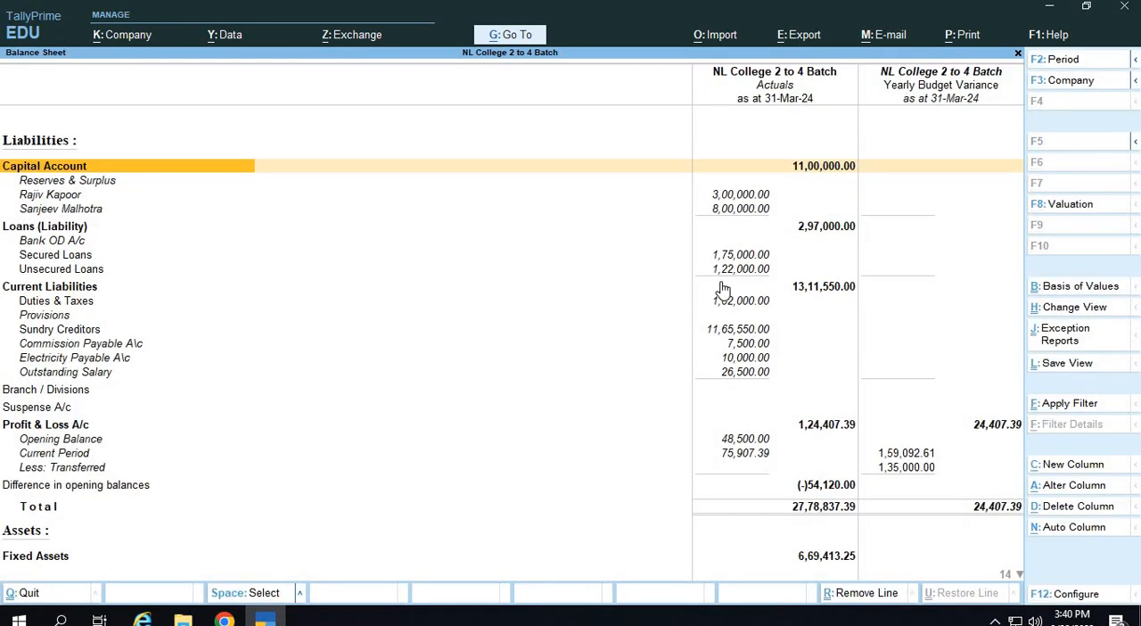
pyautogui.press('Down')
pyautogui.press('Down')
pyautogui.press('Down')
pyautogui.press('Down')
pyautogui.press('Down')
pyautogui.press('Down')
pyautogui.press('Down')
pyautogui.press('Down')
pyautogui.press('Down')
pyautogui.press('Down')
pyautogui.press('Down')
pyautogui.press('Down')
pyautogui.press('Down')
pyautogui.press('Down')
pyautogui.press('Down')
pyautogui.press('Down')
pyautogui.press('Down')
pyautogui.press('Down')
pyautogui.press('Down')
pyautogui.press('Down')
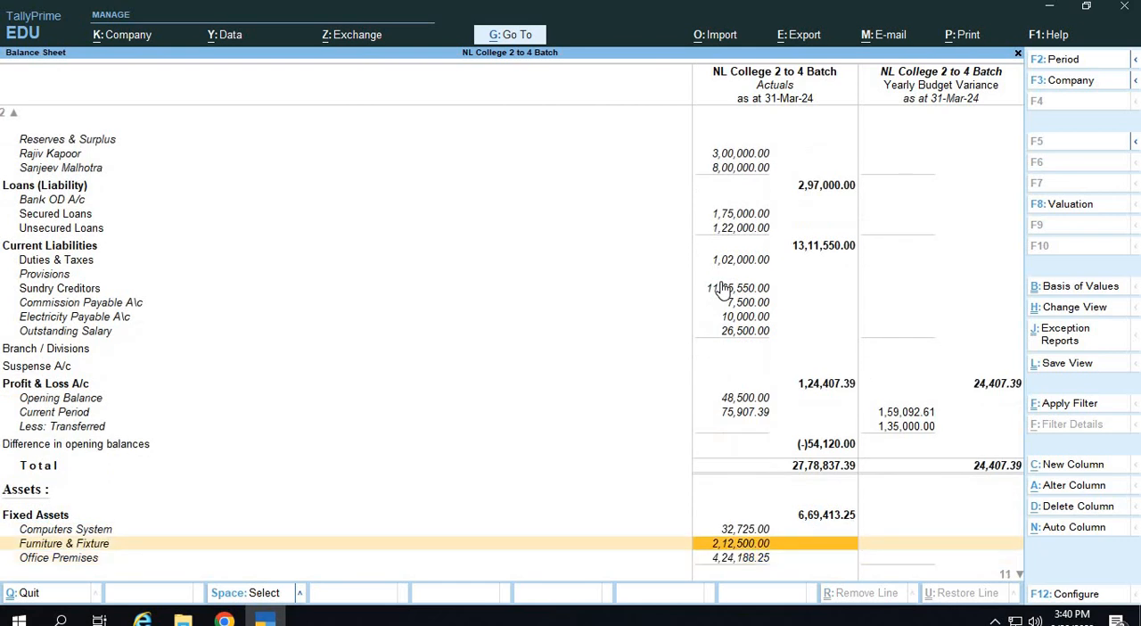
pyautogui.press('Up')
pyautogui.press('Up')
pyautogui.press('Up')
pyautogui.press('Up')
pyautogui.press('Up')
pyautogui.press('Up')
pyautogui.press('Up')
pyautogui.press('Up')
pyautogui.press('Up')
pyautogui.press('Up')
# Open the Profit & Loss A/c report and expand it to detailed view.
pyautogui.press('Down')
pyautogui.press('Return')
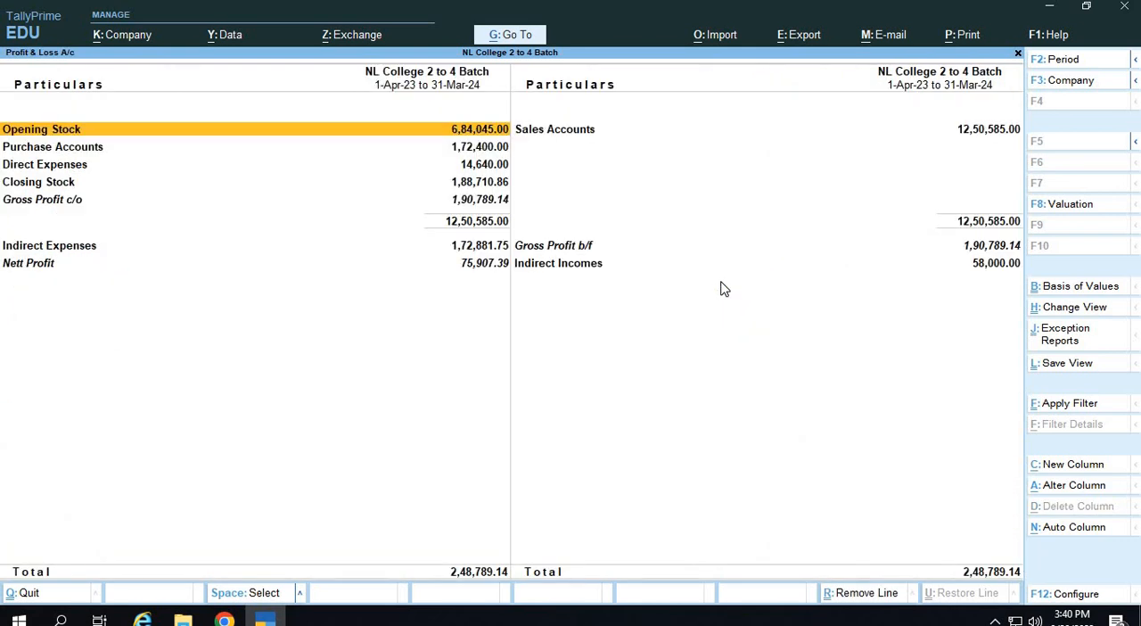
pyautogui.press('Escape')
pyautogui.press('Escape')
pyautogui.press('Down')
pyautogui.press('Return')
pyautogui.hotkey('alt', 'F5')
# Add a Profit & Loss A/c column for 1-Apr-23 to 31-Mar-24 with Default stock valuation, showing Yearly Budget variance.
pyautogui.hotkey('alt', 'c')
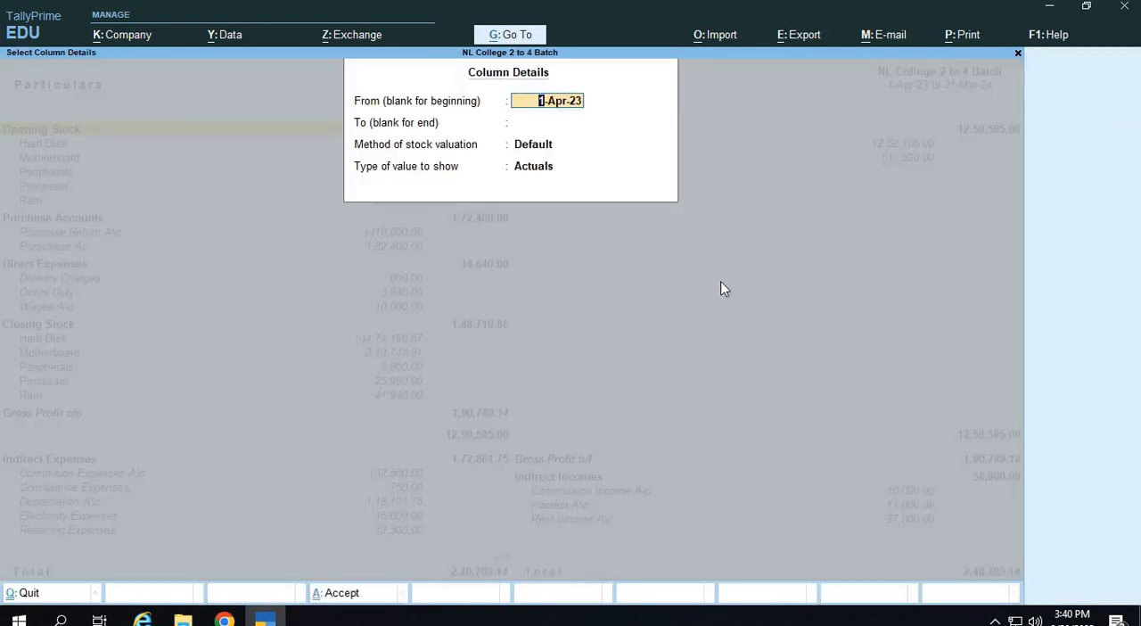
pyautogui.press('Return')
pyautogui.write('31-3')
pyautogui.press('Return')
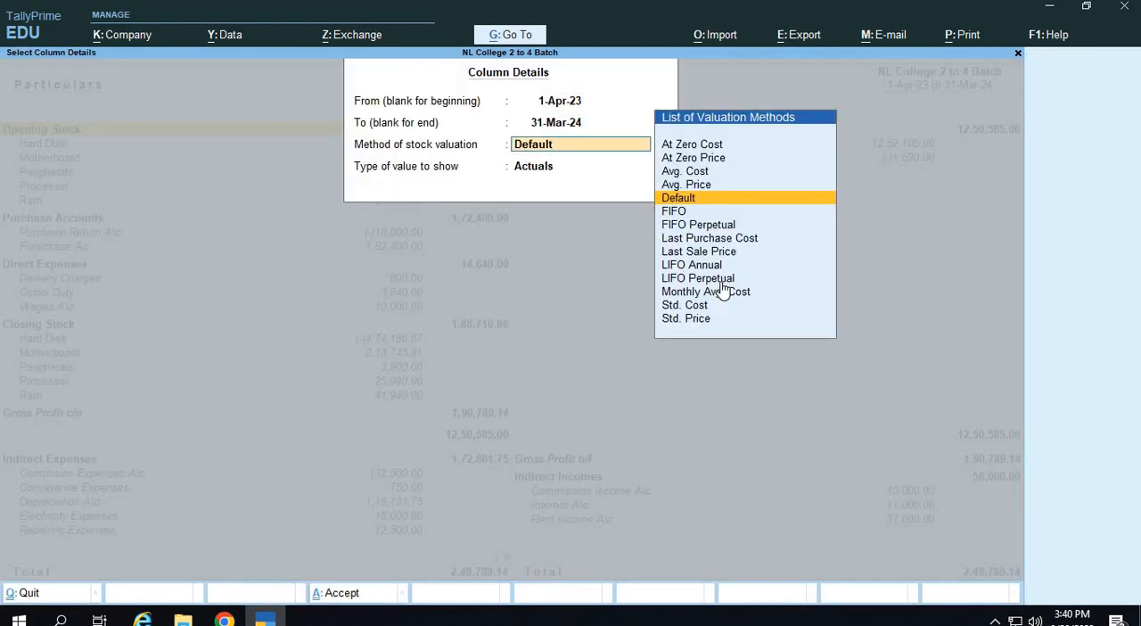
pyautogui.press('Return')
pyautogui.press('Down')
pyautogui.press('Down')
pyautogui.press('Down')
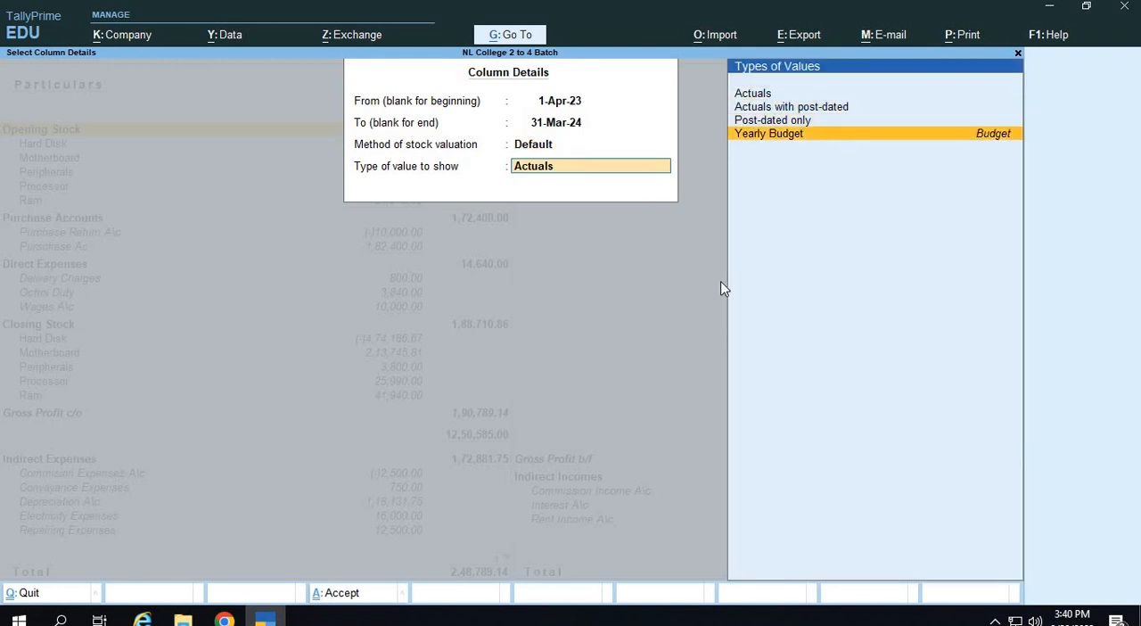
pyautogui.press('Return')
pyautogui.write('ye')
pyautogui.press('Return')
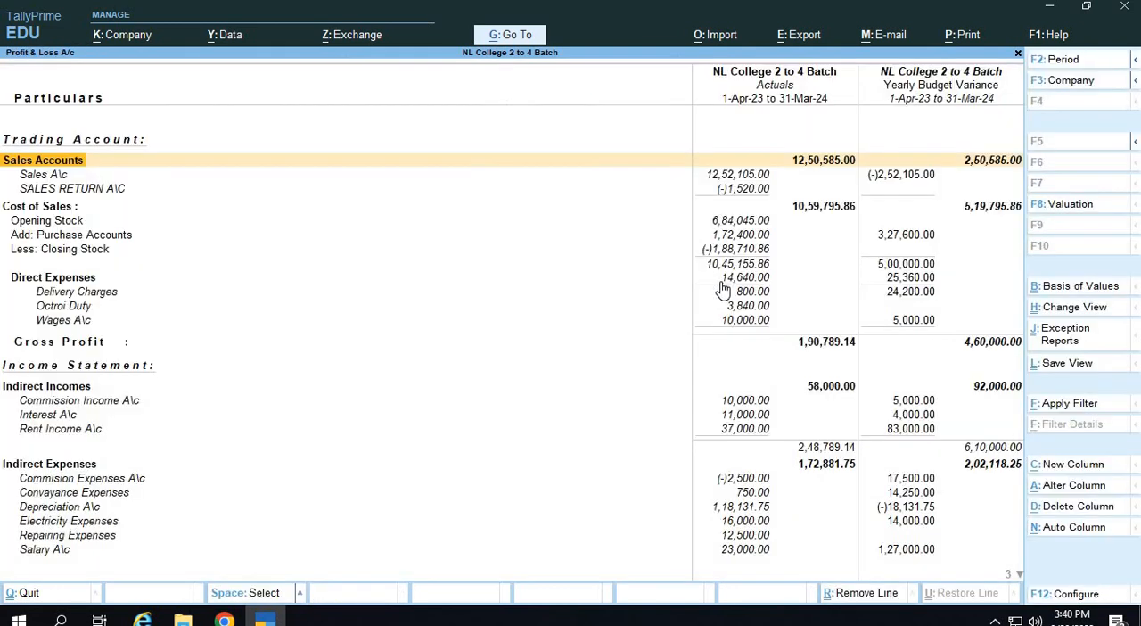
# Condense the Profit & Loss A/c so it shows only the group totals.
pyautogui.hotkey('alt', 'F5')
pyautogui.hotkey('alt', 'F5')
pyautogui.hotkey('alt', 'F5')
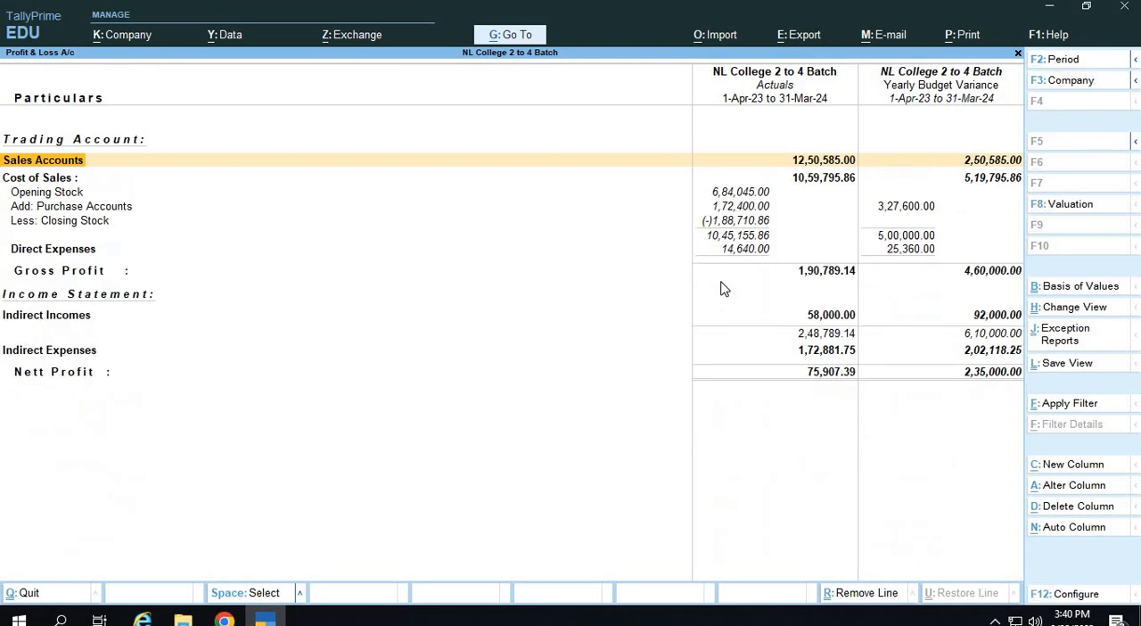
# Compare the actual and budget variance totals for Sales Accounts, and return to the Gateway of Tally.
pyautogui.press('Down')
pyautogui.press('Down')
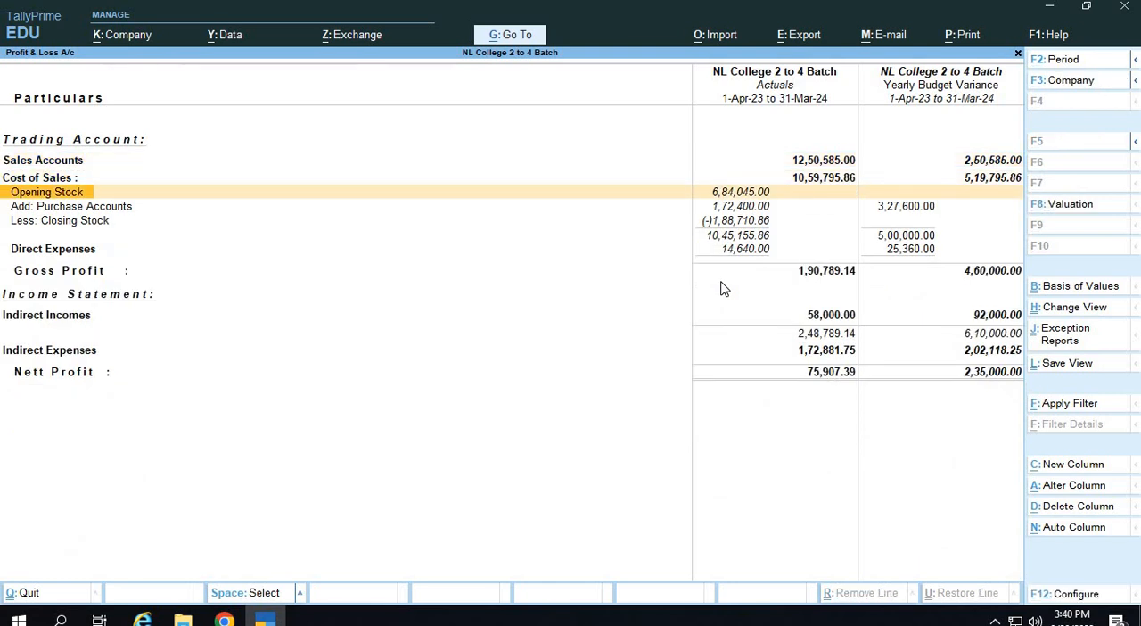
pyautogui.press('Up')
pyautogui.press('Up')
pyautogui.press('Right')
pyautogui.press('Right')
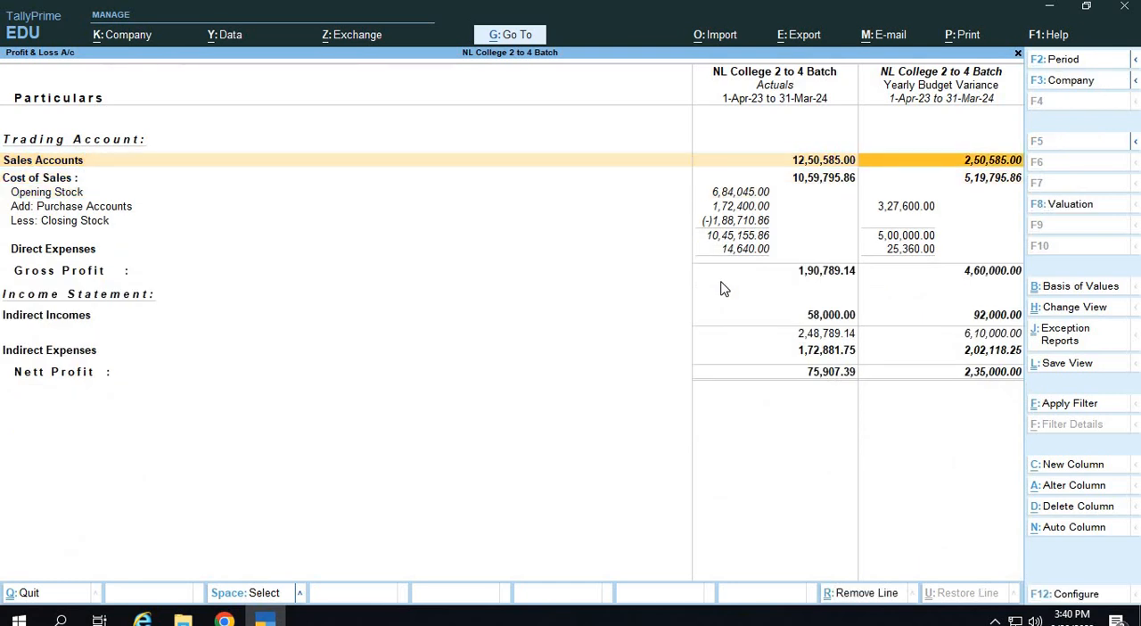
pyautogui.press('Left')
pyautogui.press('Right')
pyautogui.press('ctrl')
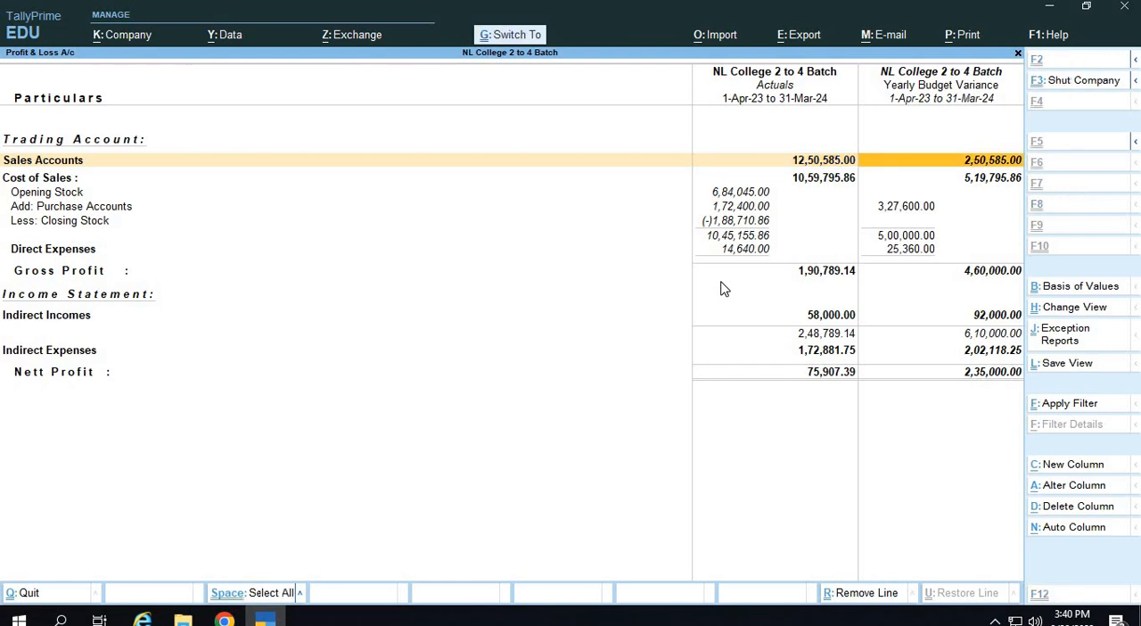
pyautogui.hotkey('ctrl', 'q')
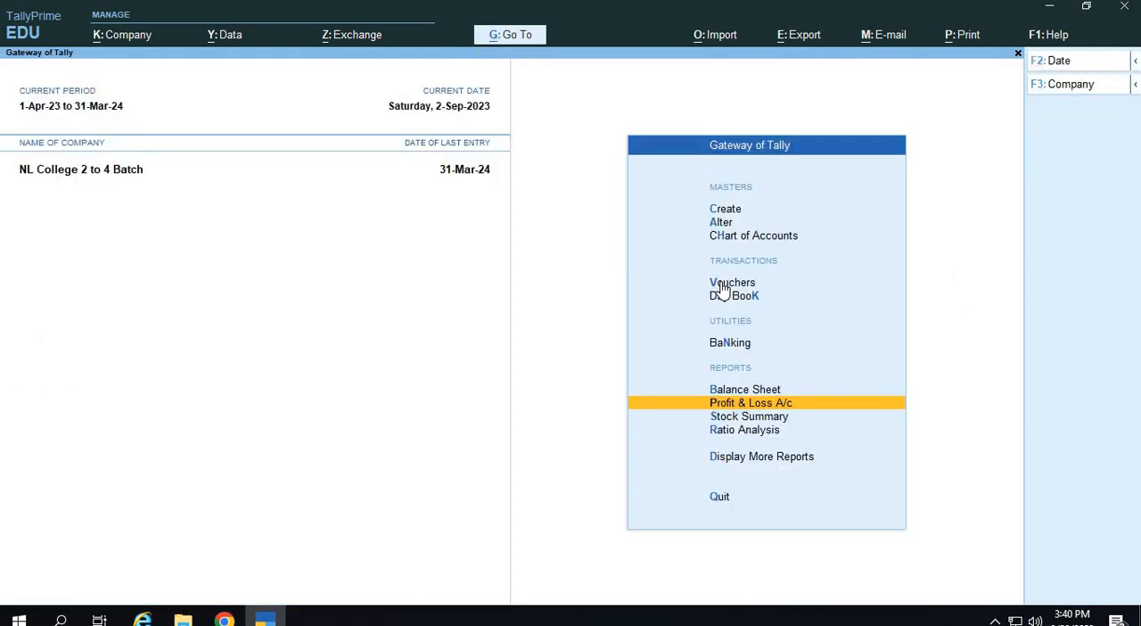